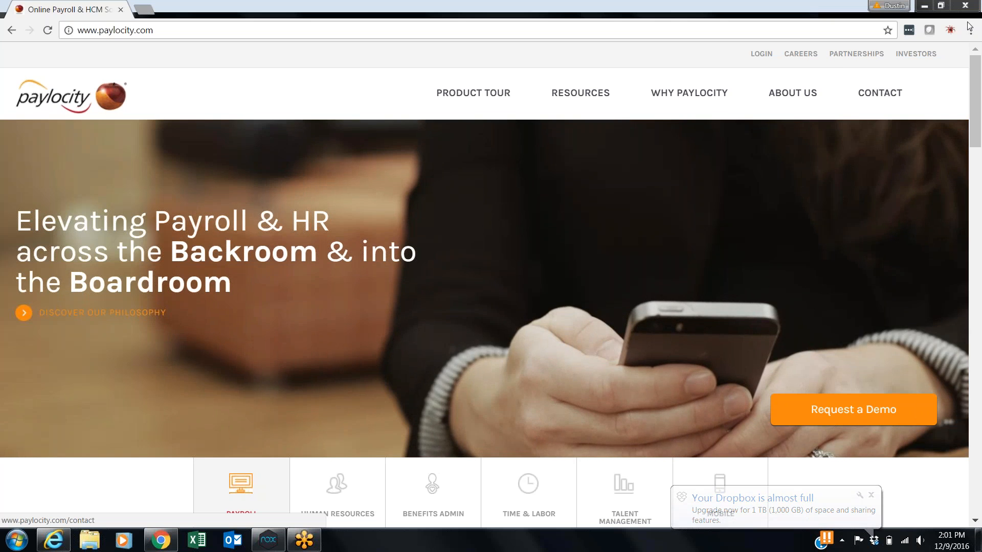
Open the login page from the Paylocity website.
click(762, 54)
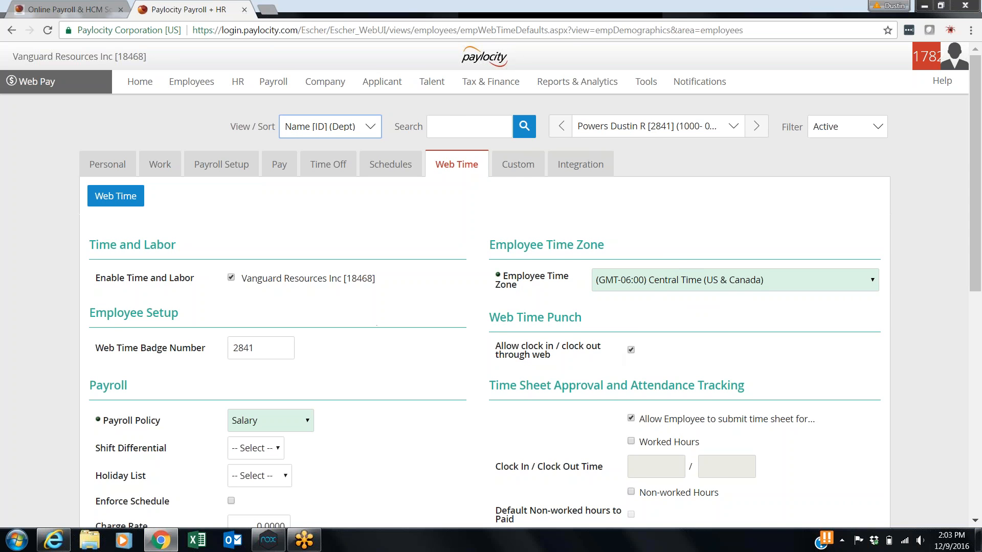
Examine the employee's web clock in / clock out permission and the time sheet approval settings.
scroll(584, 317, down, 1)
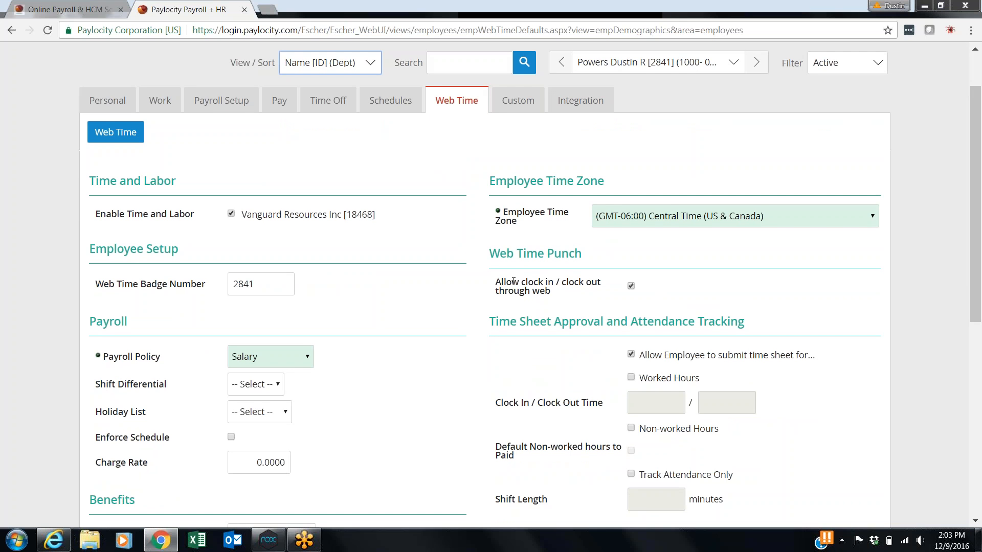
click(631, 286)
scroll(647, 276, down, 3)
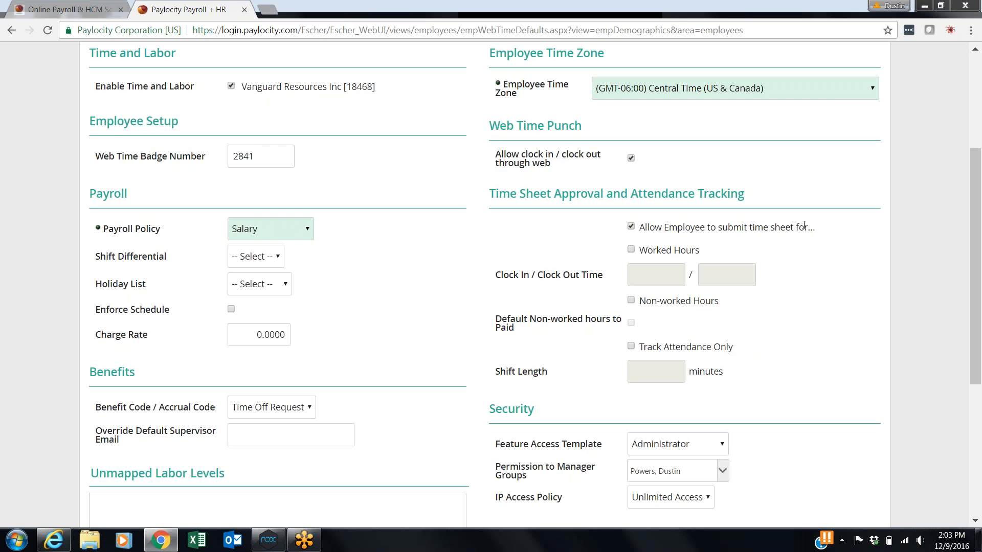
Clear the employee's Benefit Code / Accrual Code and set it back to Time Off Request.
scroll(799, 230, down, 4)
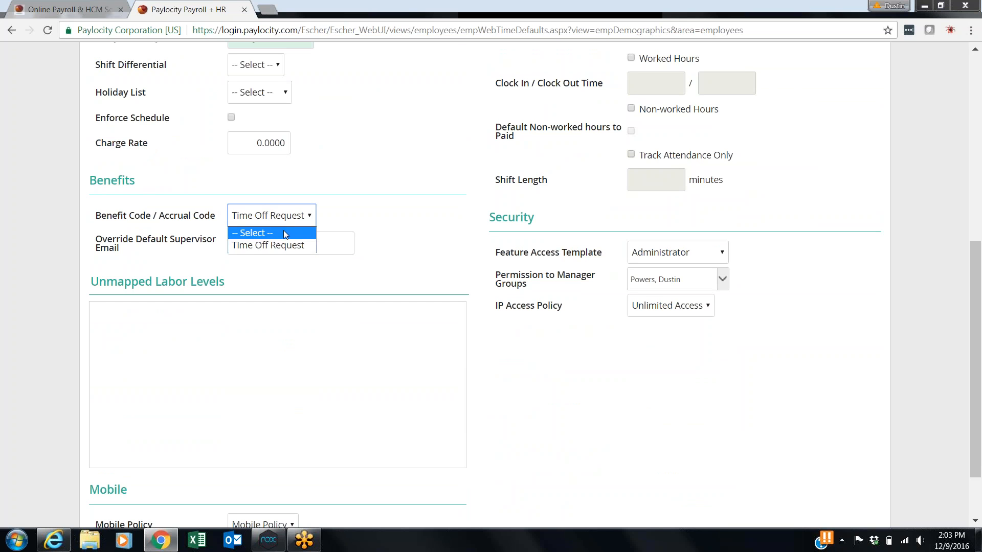
click(283, 233)
click(281, 219)
click(273, 246)
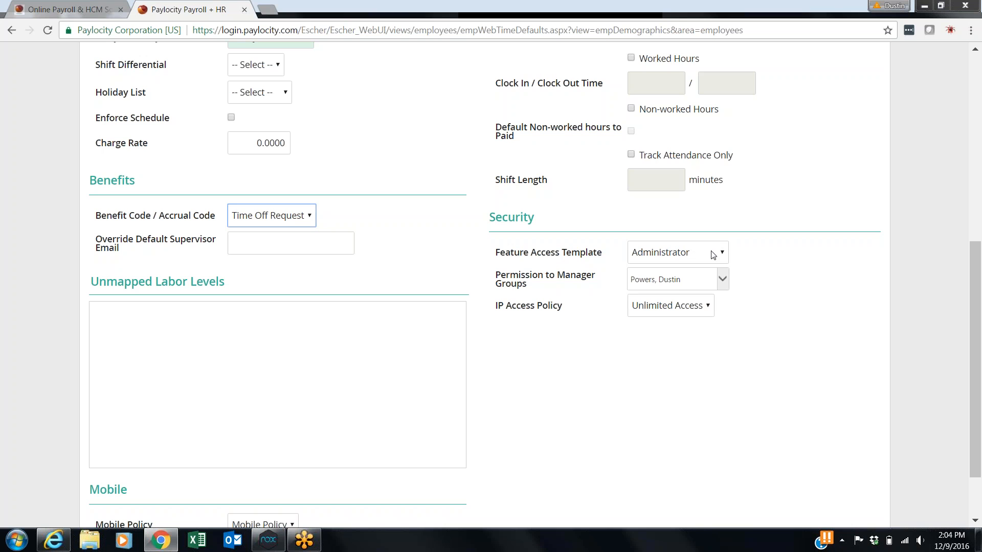
Review the Feature Access Template options, keeping Administrator, and look through the groups available under Permission to Manager Groups.
click(693, 256)
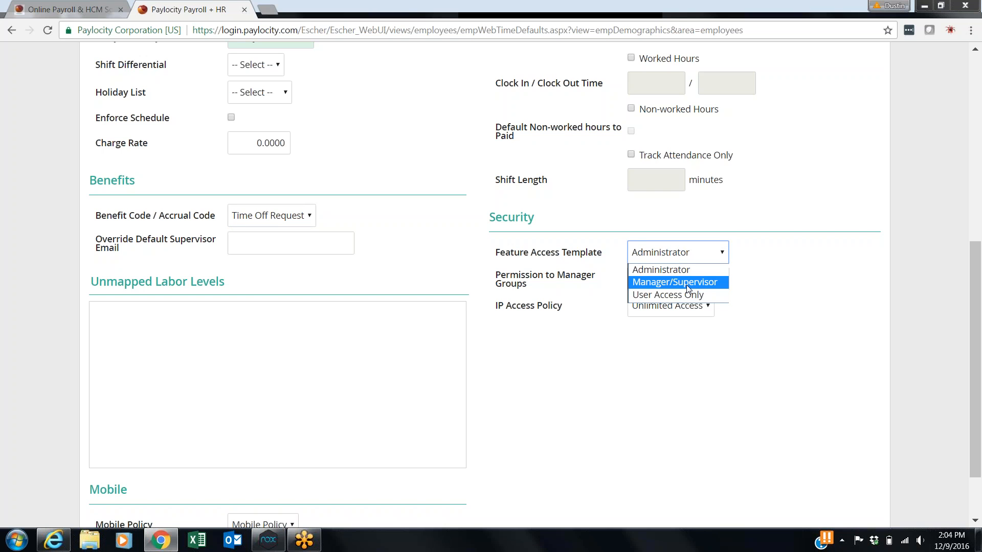
click(699, 269)
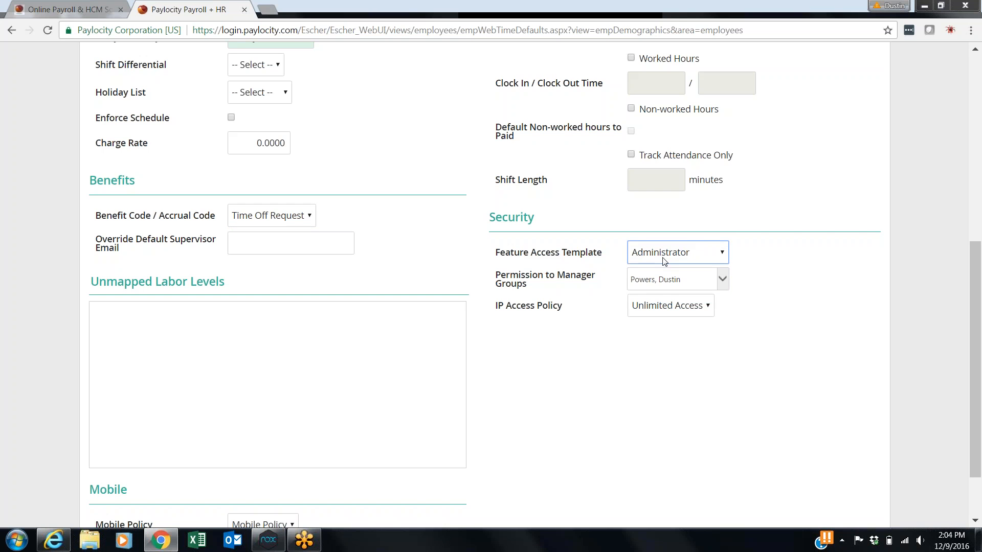
click(722, 279)
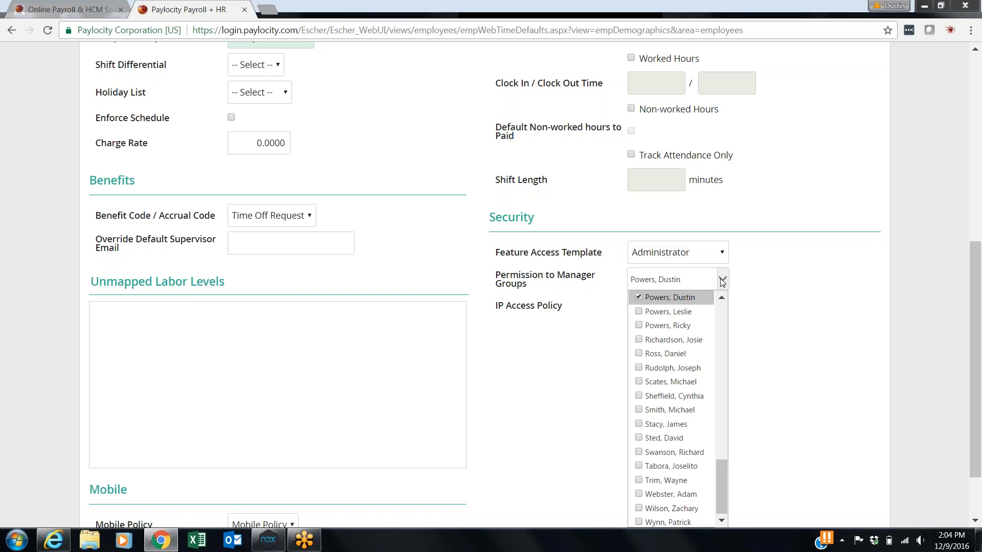
drag(716, 466, 741, 390)
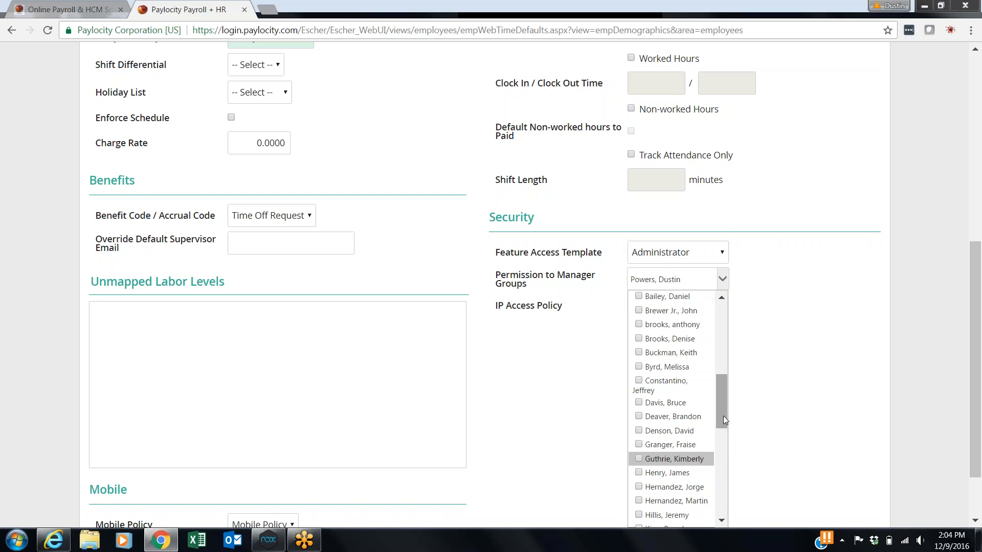
drag(723, 416, 741, 331)
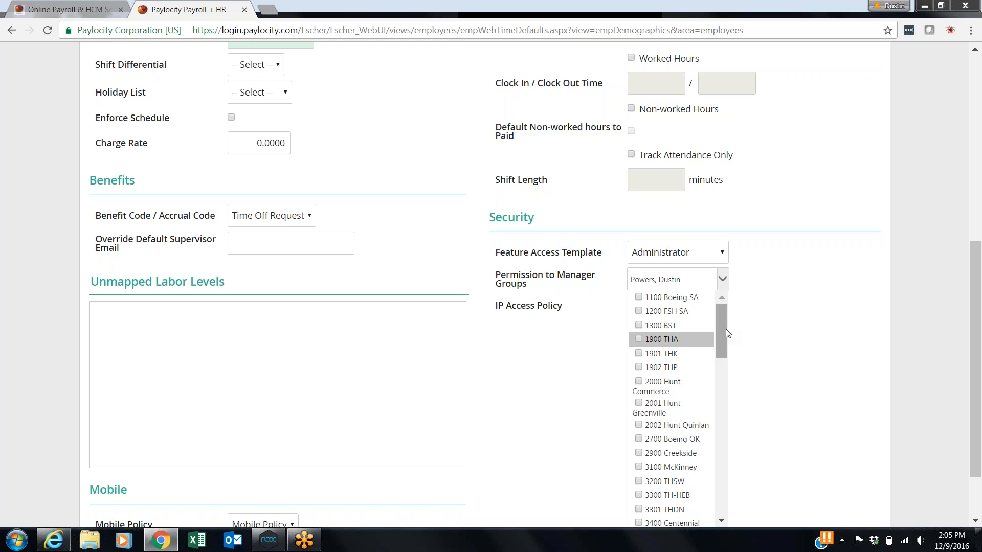
click(790, 313)
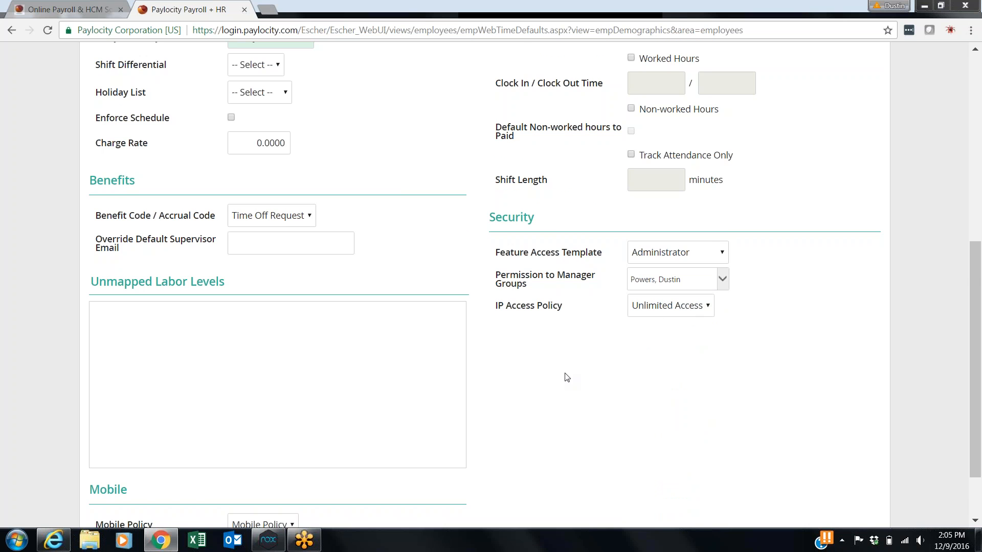
Clear the employee's mobile policy and set it back to Mobile Policy.
scroll(565, 377, down, 2)
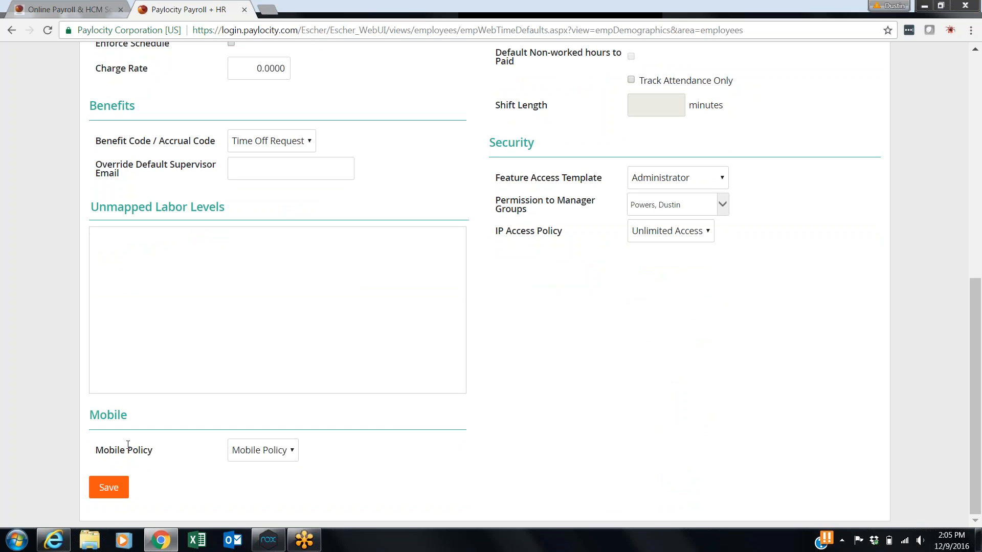
click(270, 451)
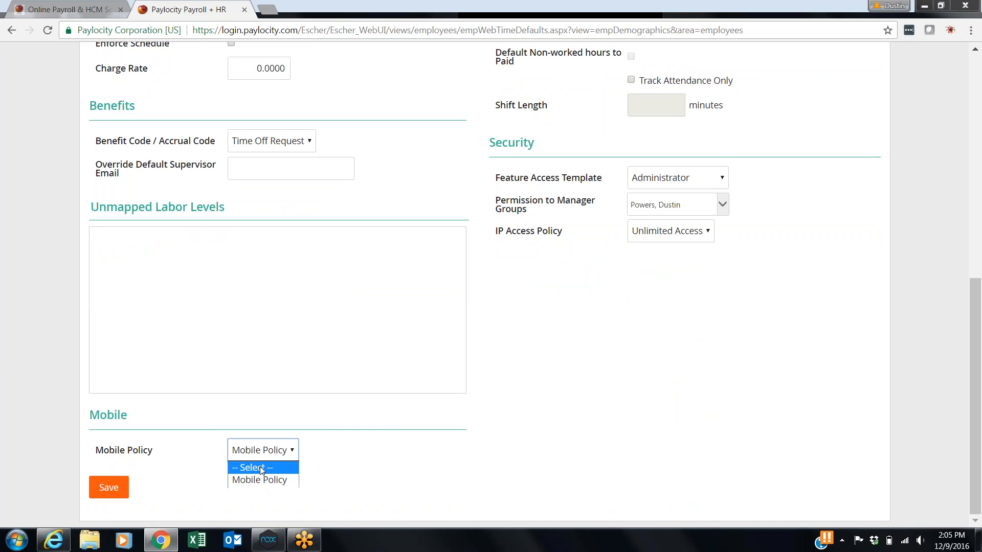
click(260, 468)
click(267, 453)
click(266, 481)
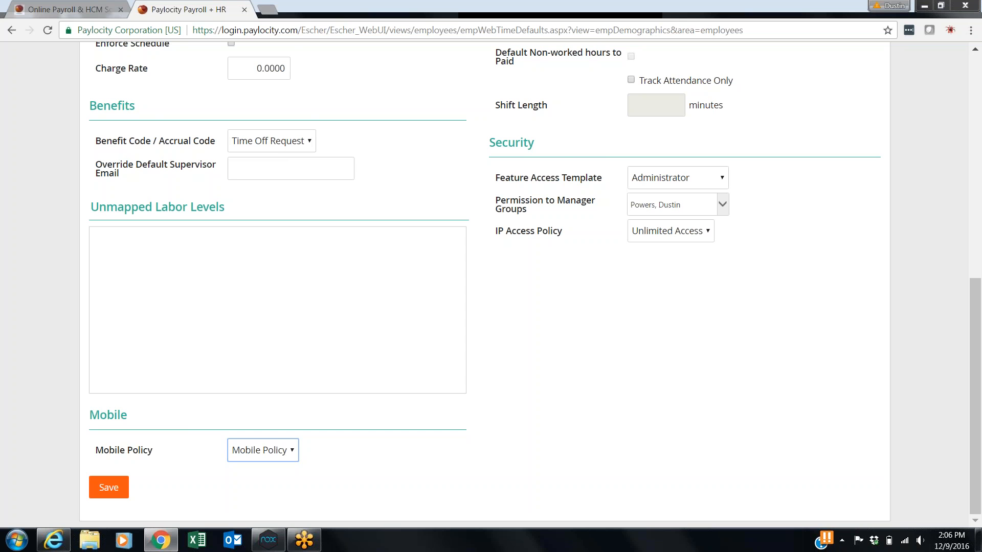
Switch from Web Pay to the Web Time application, leaving the employee's page without saving.
scroll(460, 326, up, 9)
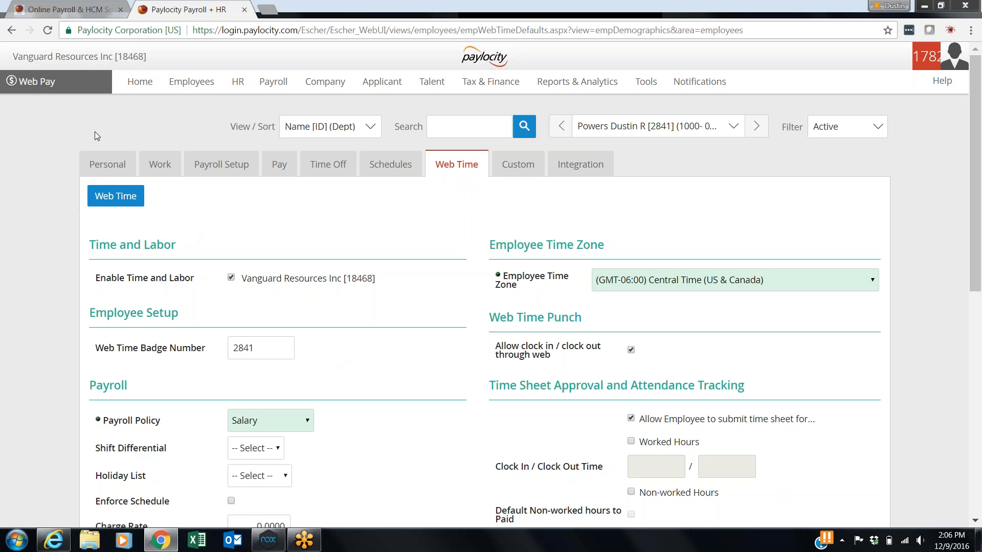
click(33, 82)
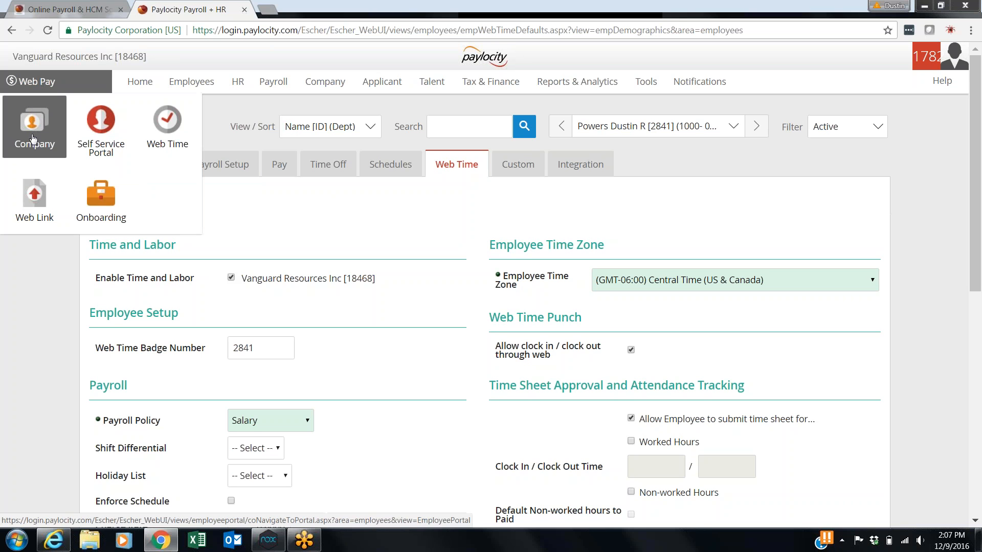
click(167, 136)
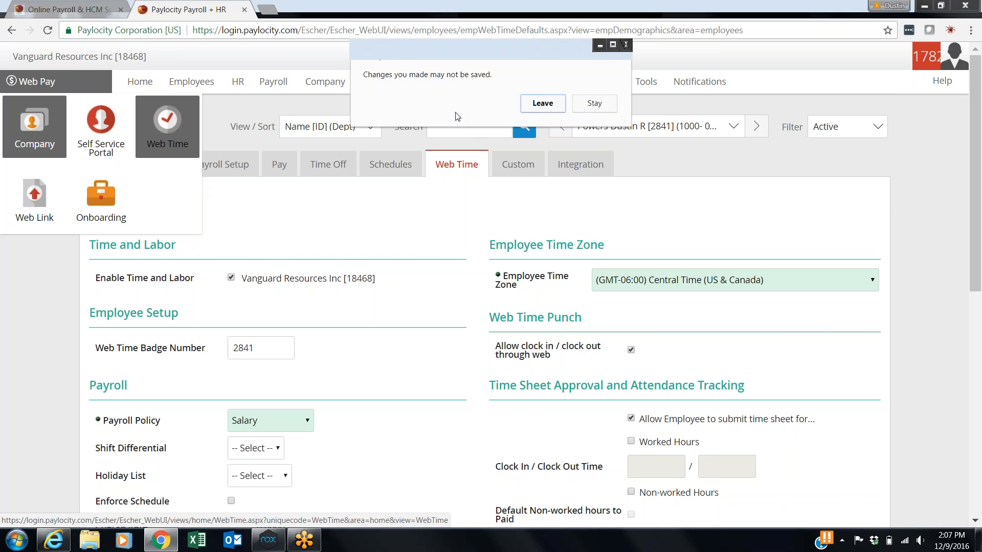
click(551, 106)
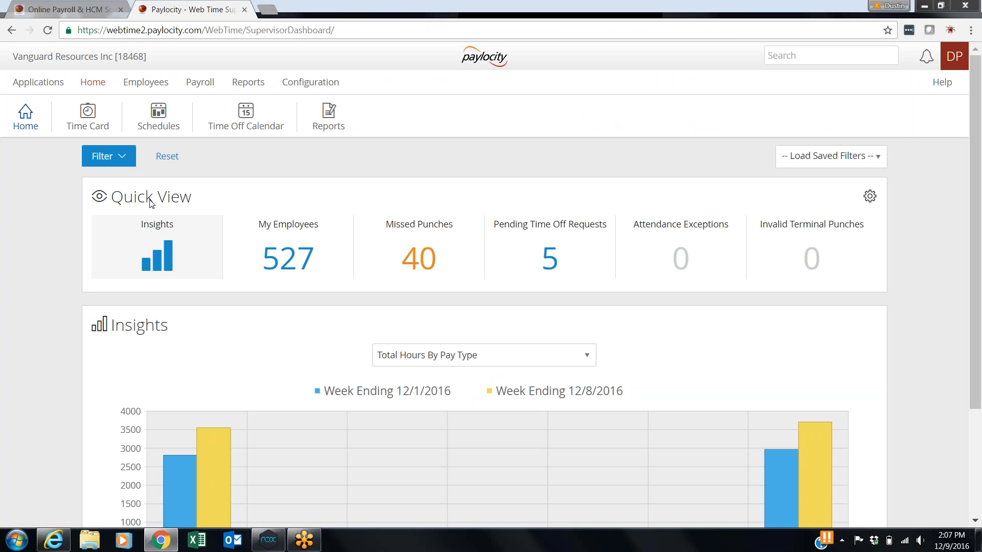
Examine the Total Hours By Pay Type chart, comparing regular and OT1 hours for the two weeks shown.
click(38, 85)
scroll(529, 230, down, 3)
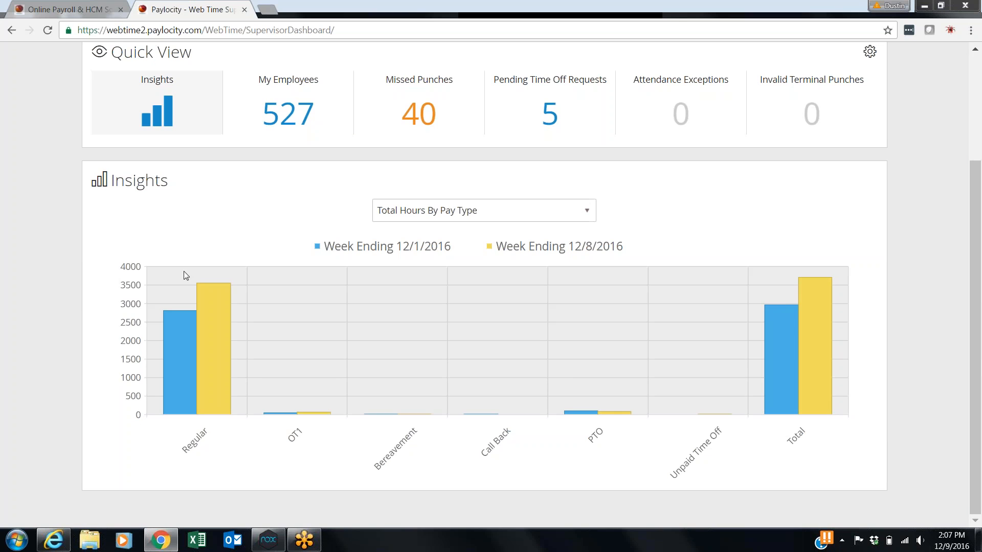
mouse_move(174, 362)
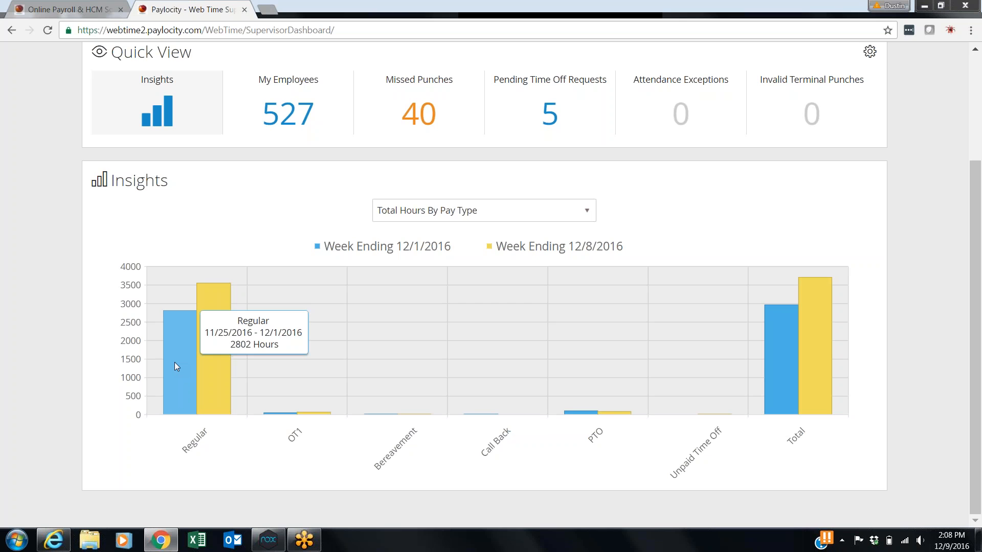
mouse_move(210, 371)
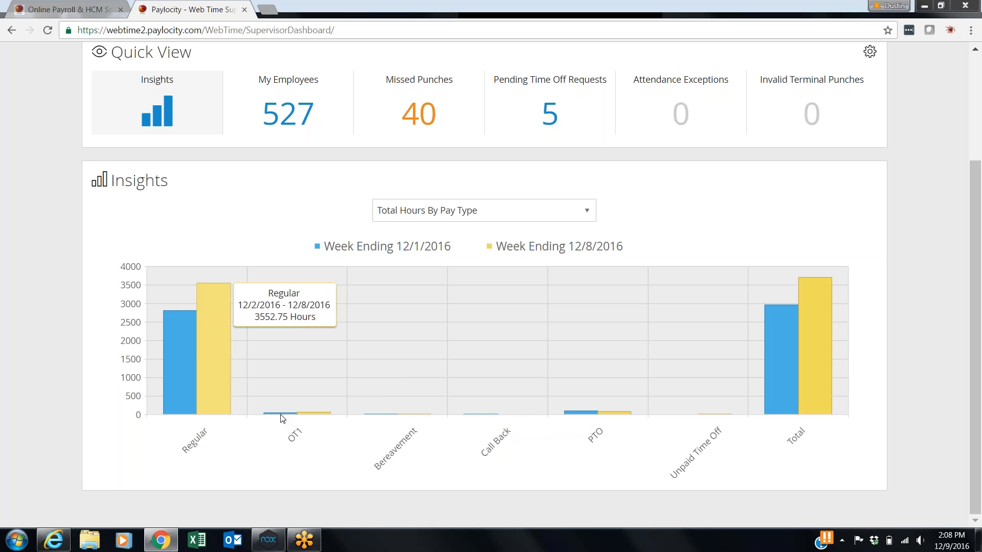
mouse_move(281, 416)
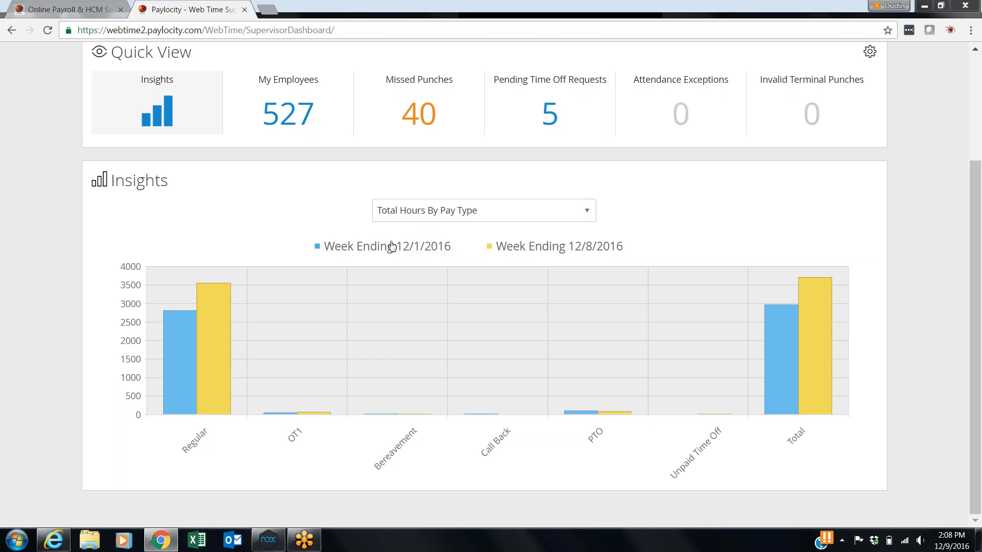
Open the pending time off requests and check the first request's hours, total days and benefit balance.
scroll(368, 229, up, 1)
scroll(314, 287, up, 1)
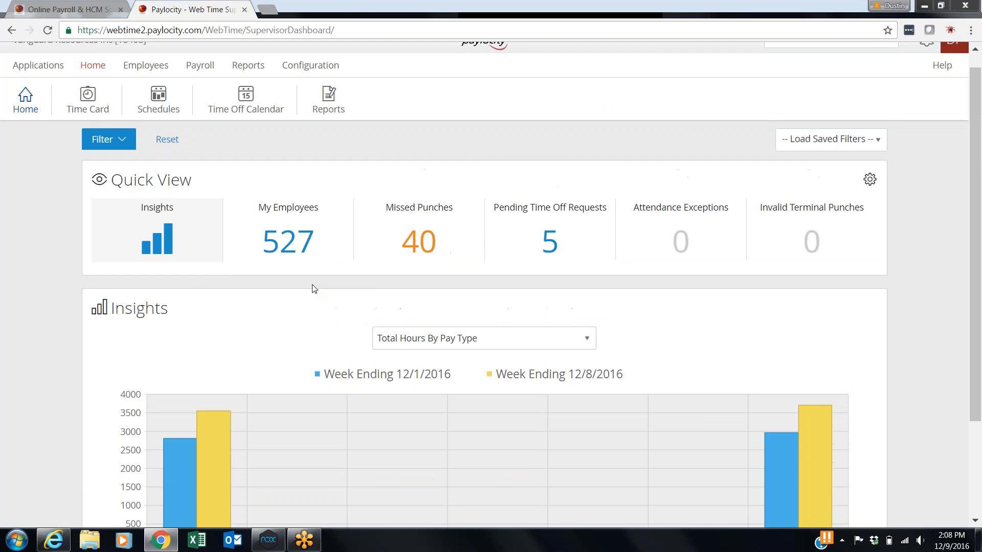
click(555, 253)
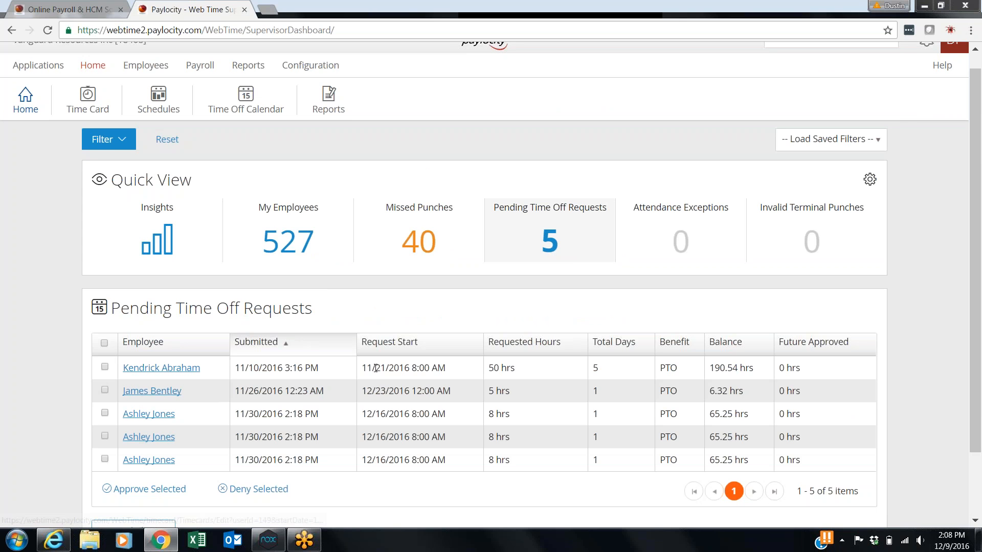
drag(367, 368, 522, 368)
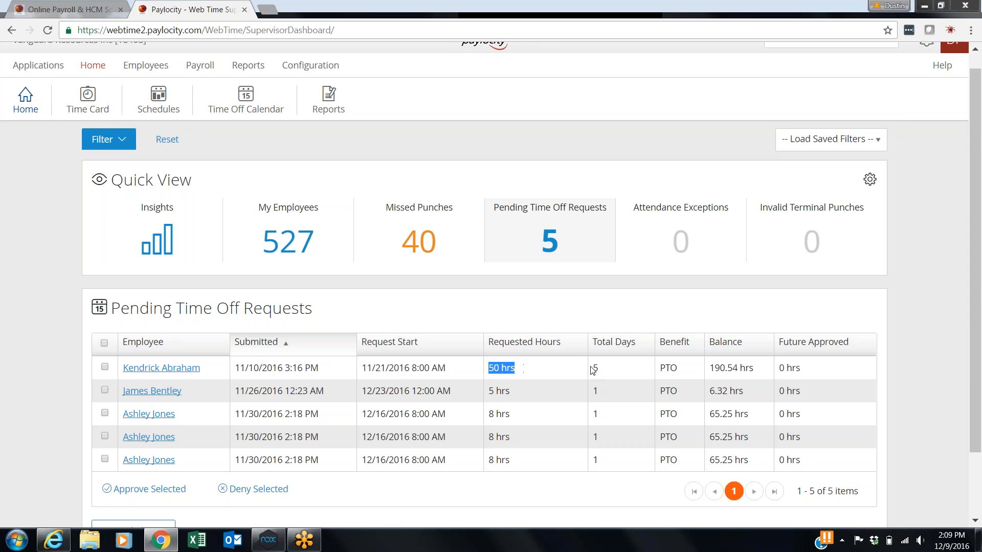
drag(592, 368, 608, 366)
drag(710, 368, 760, 361)
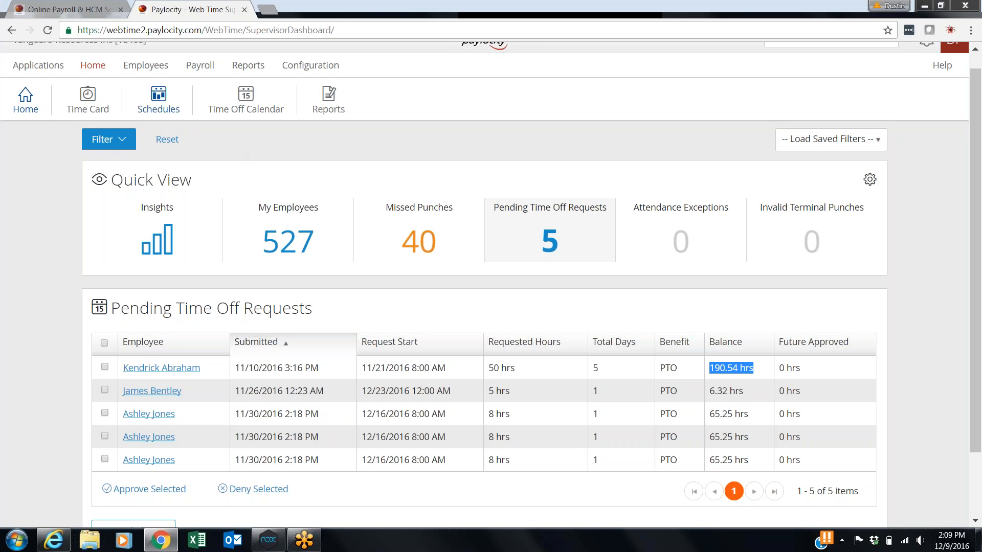
Open the Punch Map and locate the individual punches at Texas Health Harris Methodist Hospital, southwest of Fort Worth.
click(138, 67)
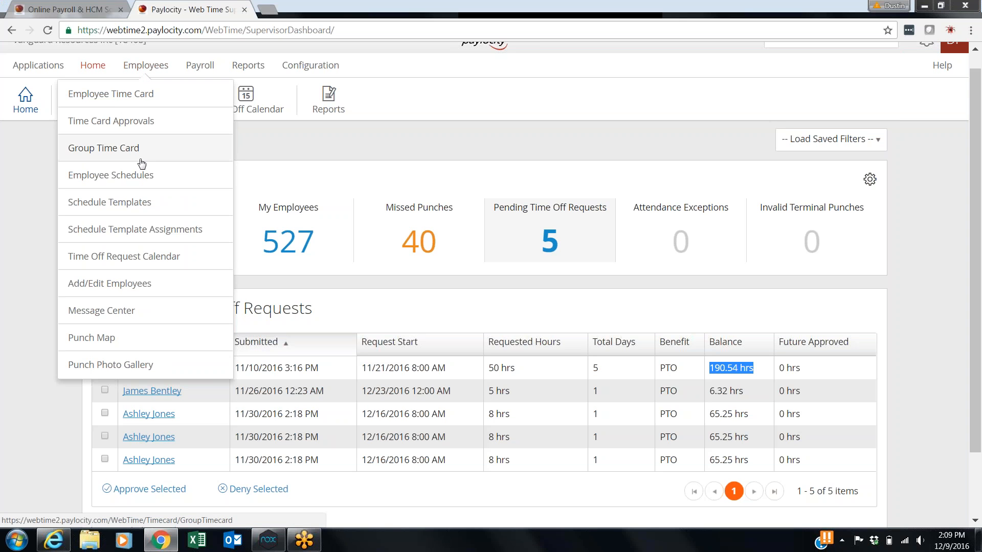
click(126, 342)
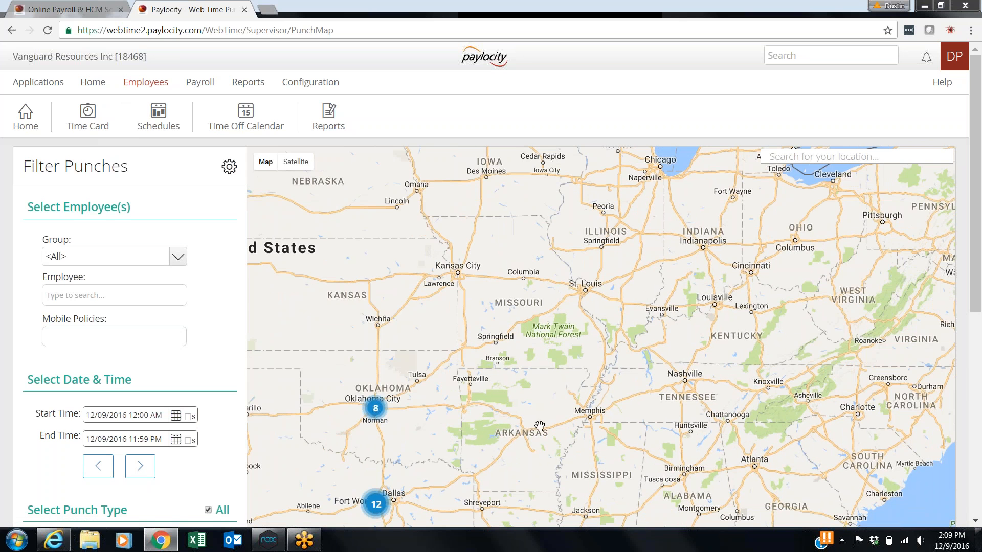
drag(540, 426, 584, 251)
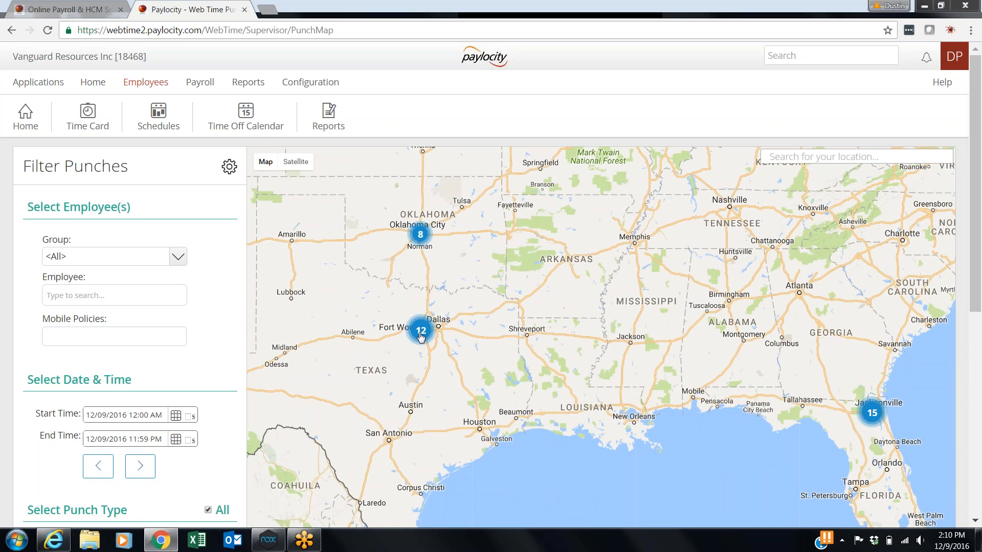
scroll(422, 332, up, 1)
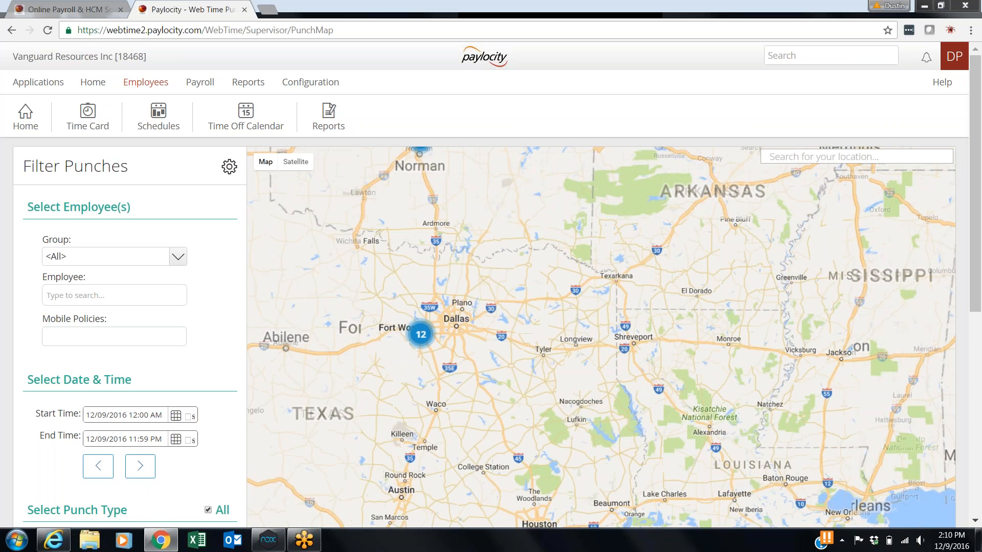
scroll(422, 332, up, 1)
scroll(422, 335, up, 3)
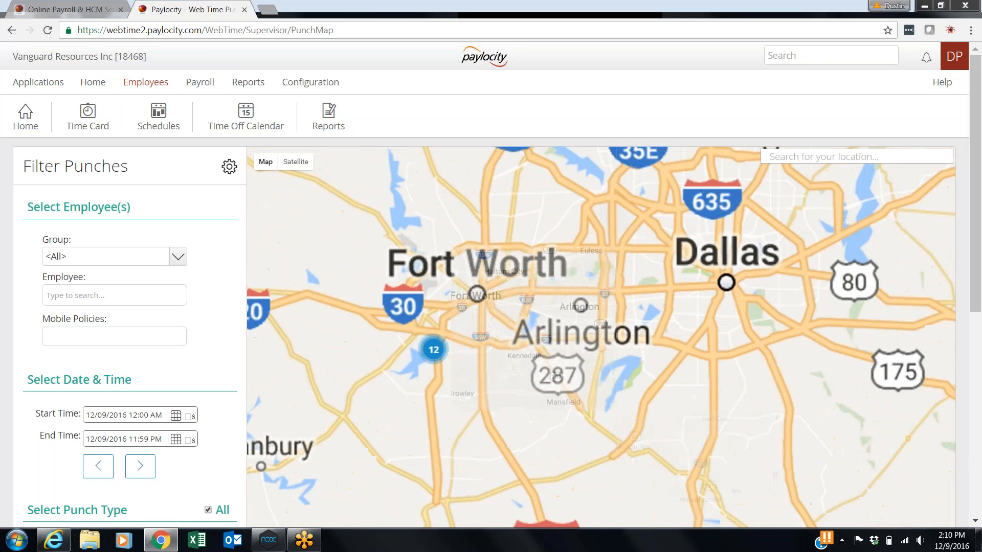
scroll(440, 362, up, 3)
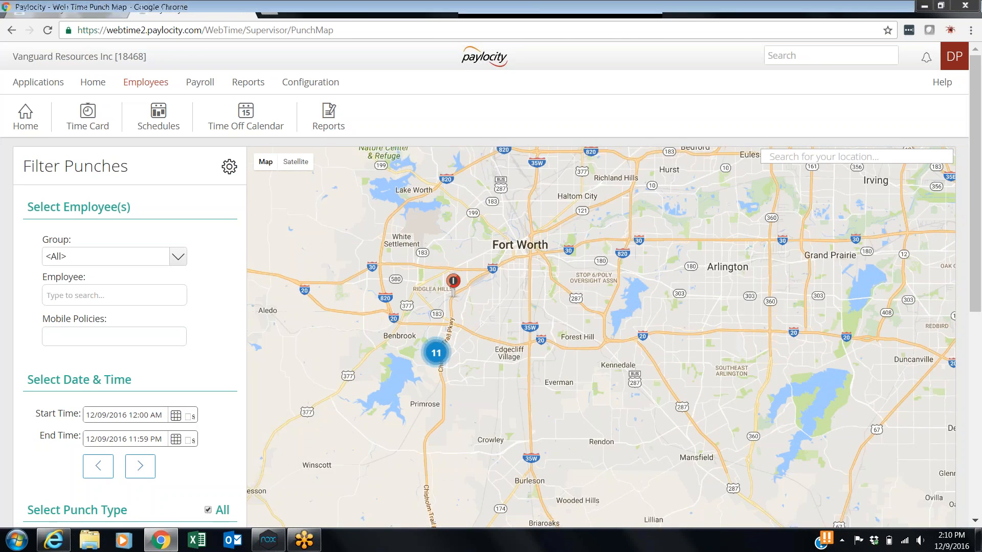
scroll(432, 341, up, 2)
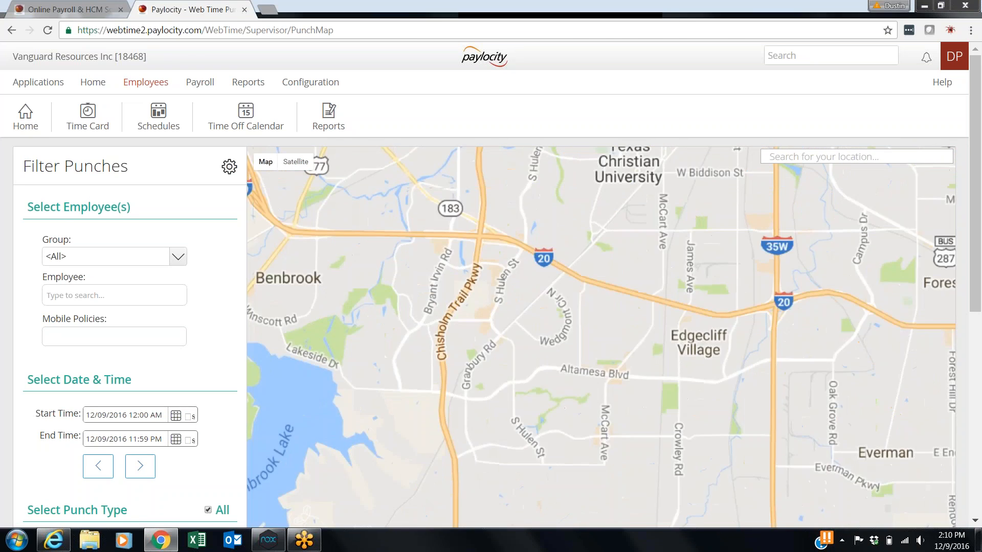
scroll(432, 341, up, 2)
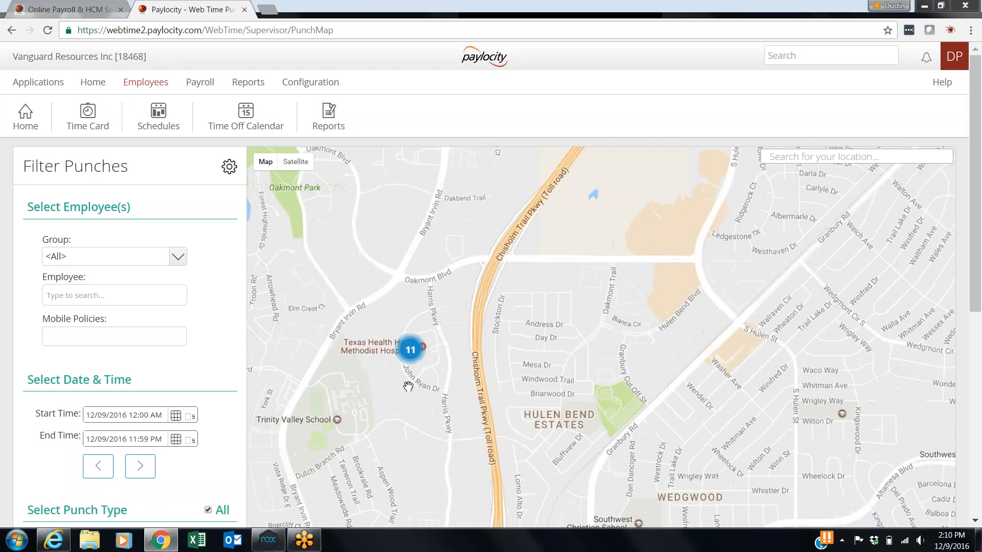
scroll(432, 342, up, 3)
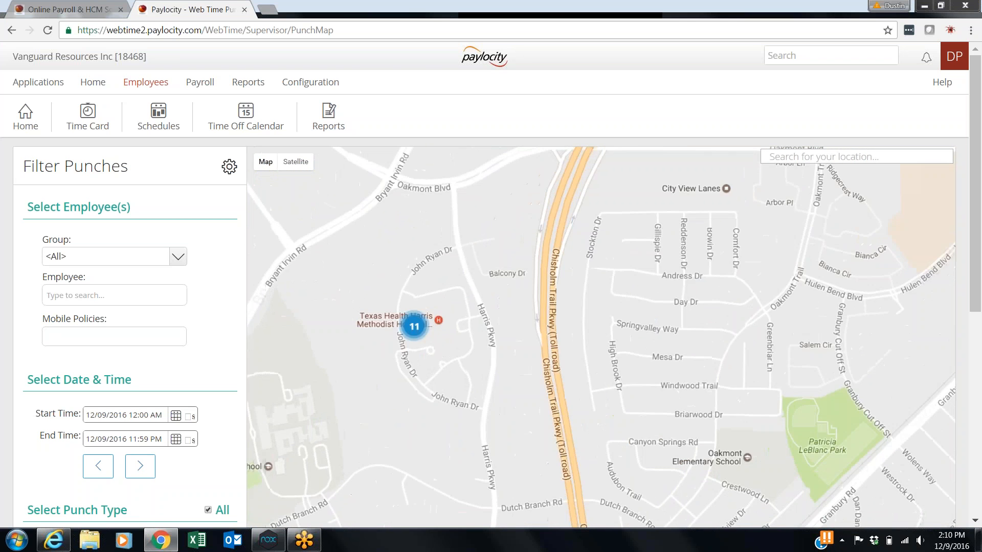
scroll(499, 374, up, 2)
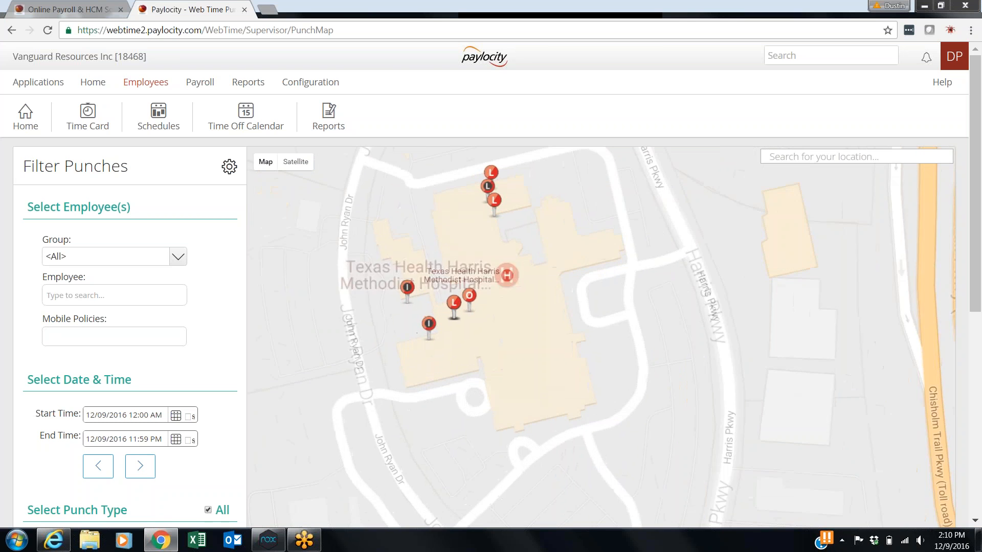
drag(501, 373, 454, 416)
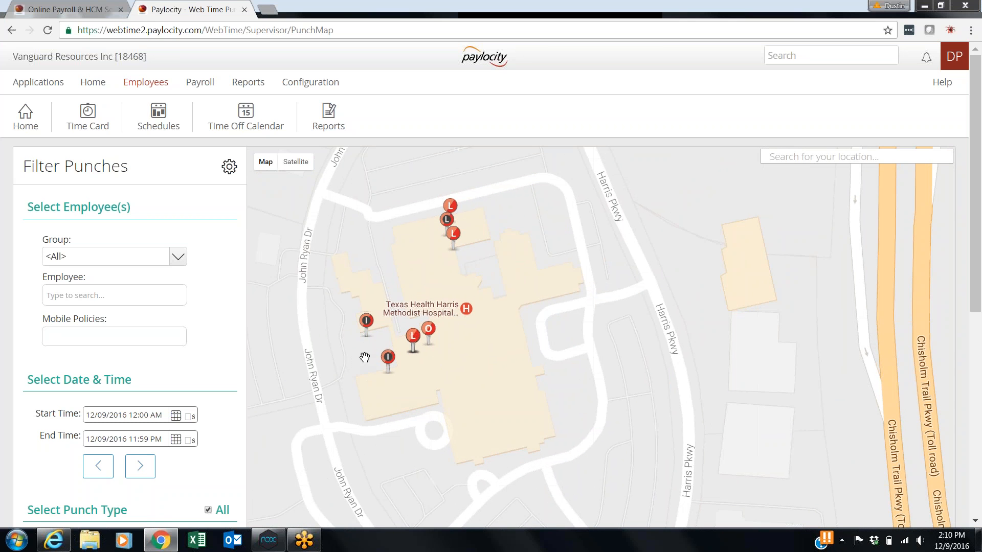
Check the punch details of the westernmost clock-in marker at the hospital and close them.
mouse_move(367, 328)
click(367, 328)
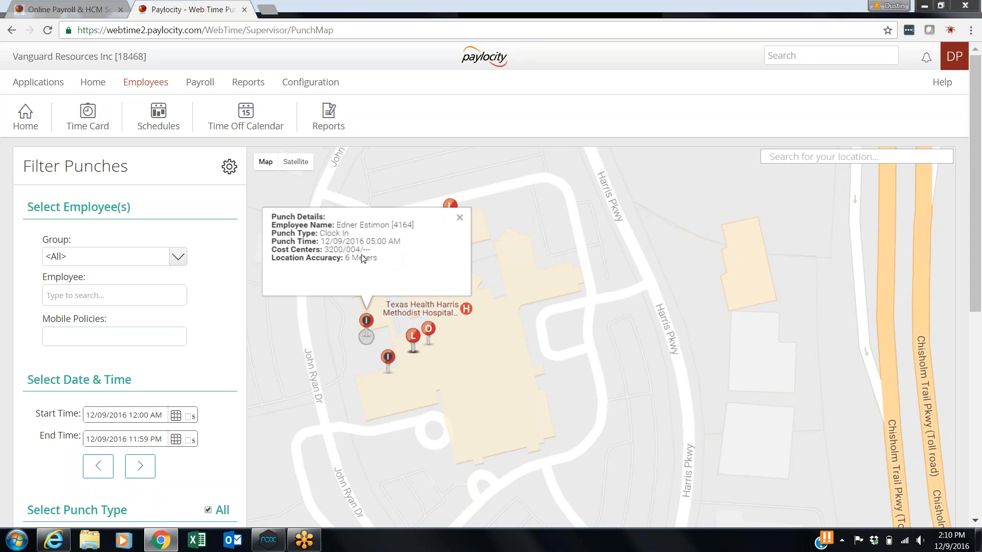
click(460, 219)
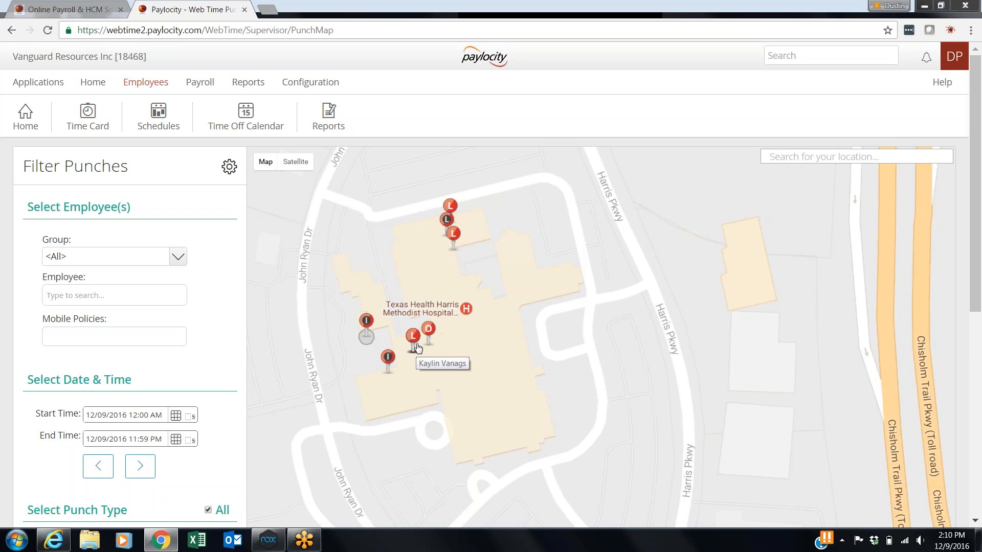
Review the punch filters for date, punch type and cost centers, including the Location choices, leaving Location at <All>.
scroll(417, 281, down, 3)
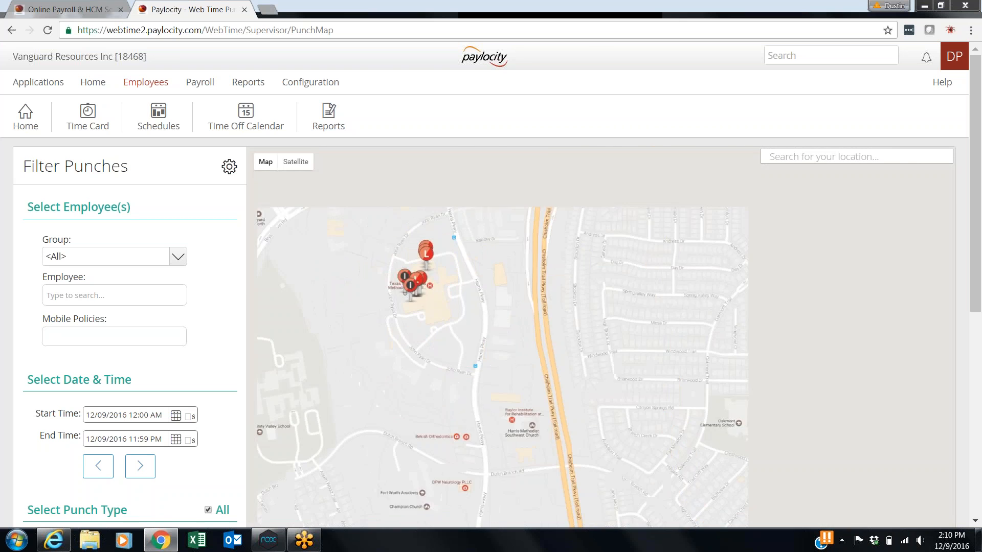
scroll(418, 278, down, 1)
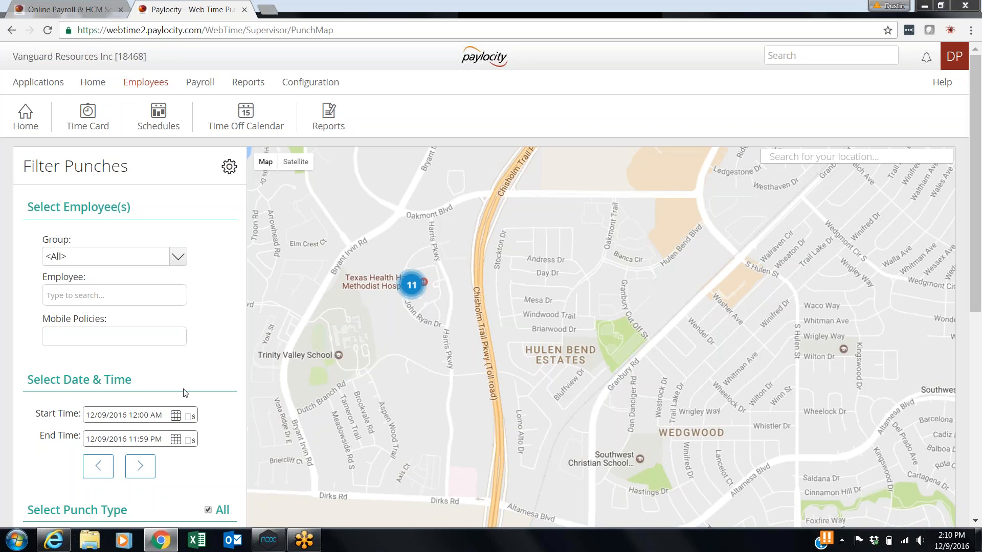
scroll(197, 327, down, 4)
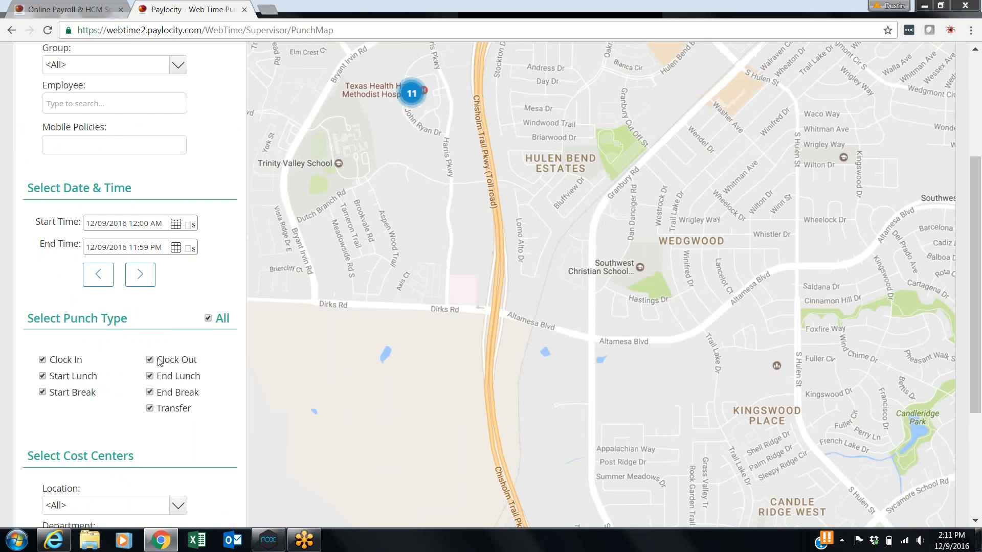
scroll(137, 369, down, 3)
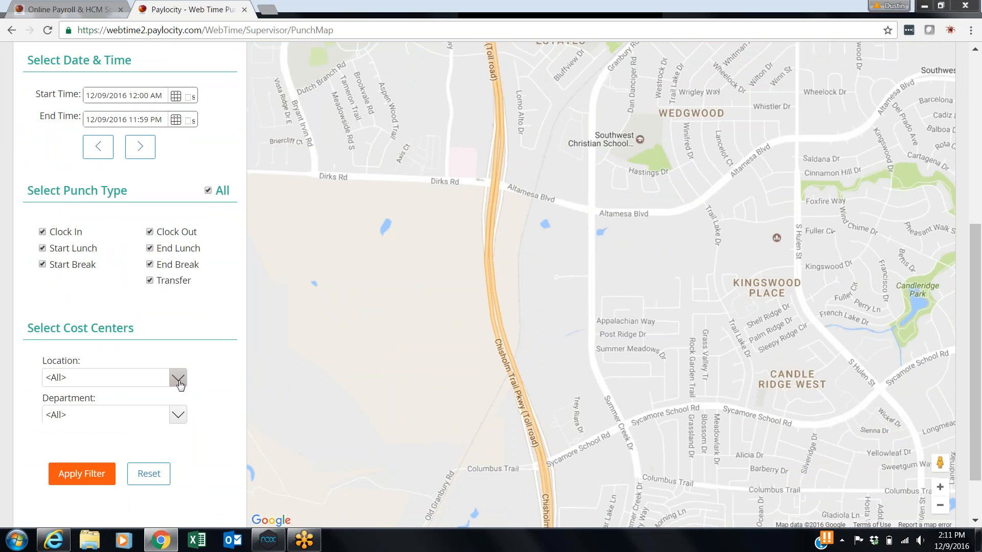
click(178, 379)
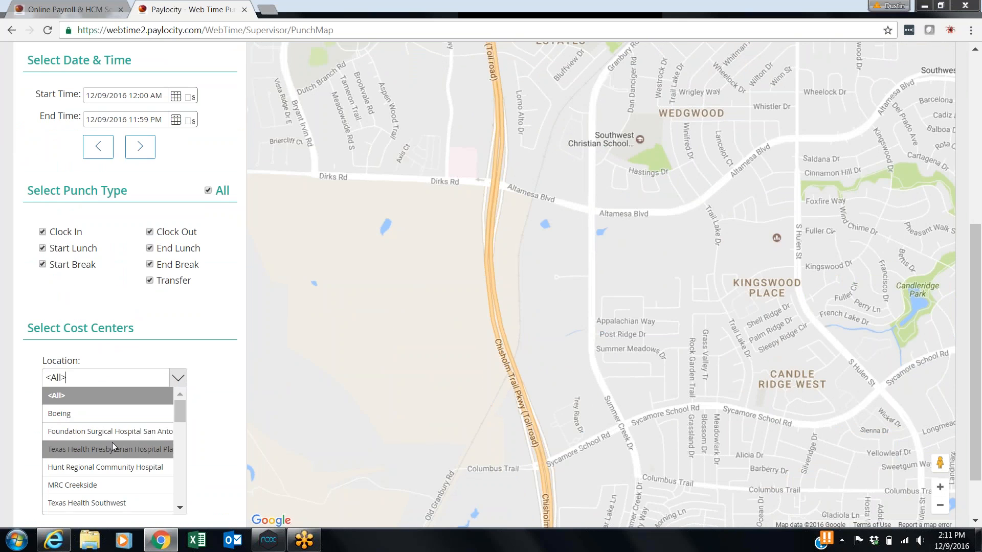
mouse_move(182, 413)
mouse_down()
mouse_move(180, 507)
mouse_move(183, 405)
mouse_up()
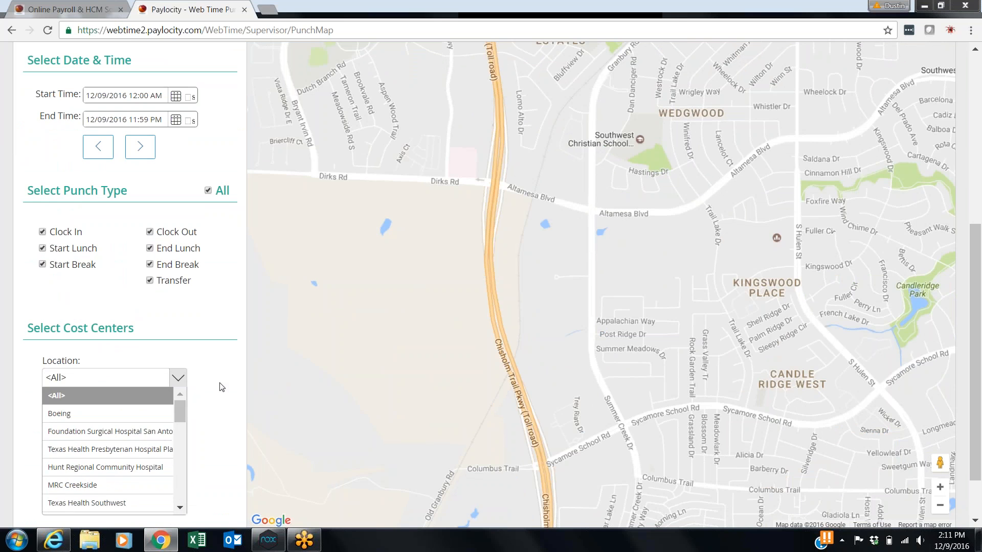
click(221, 388)
scroll(297, 346, up, 3)
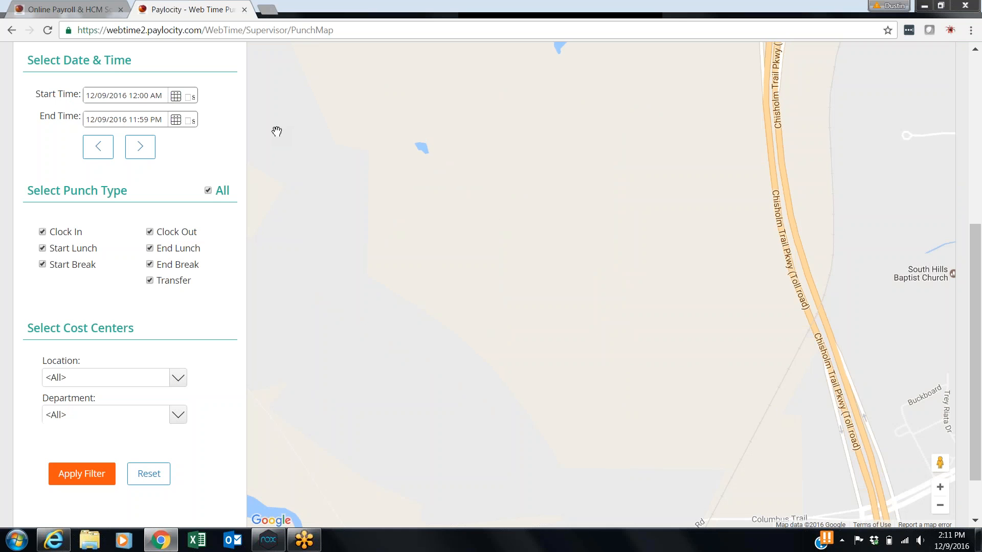
scroll(492, 167, down, 3)
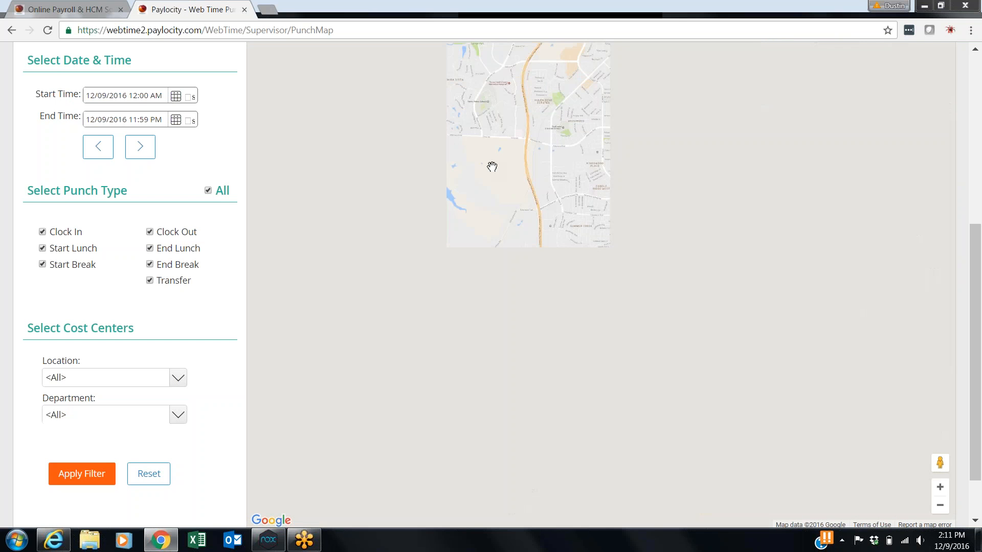
scroll(492, 167, down, 3)
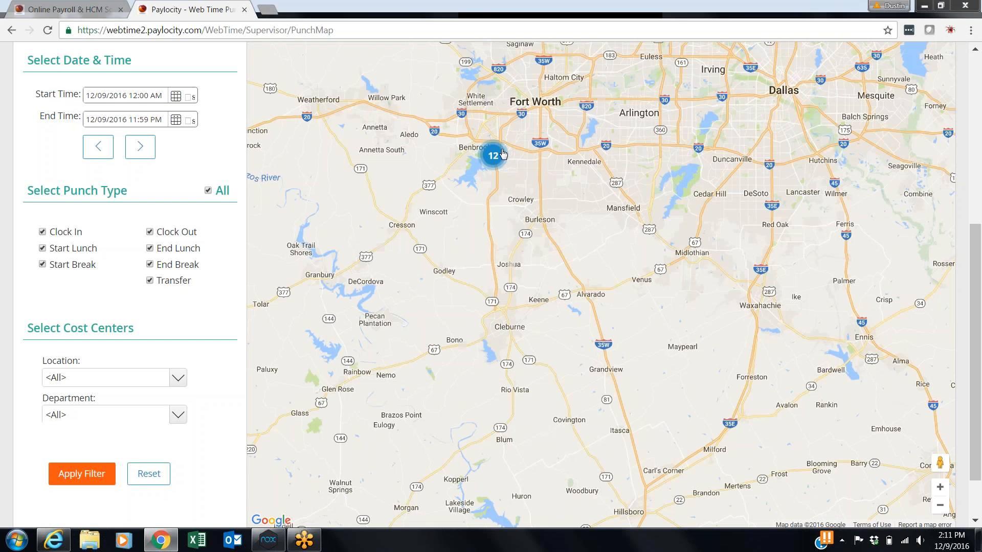
scroll(501, 153, down, 1)
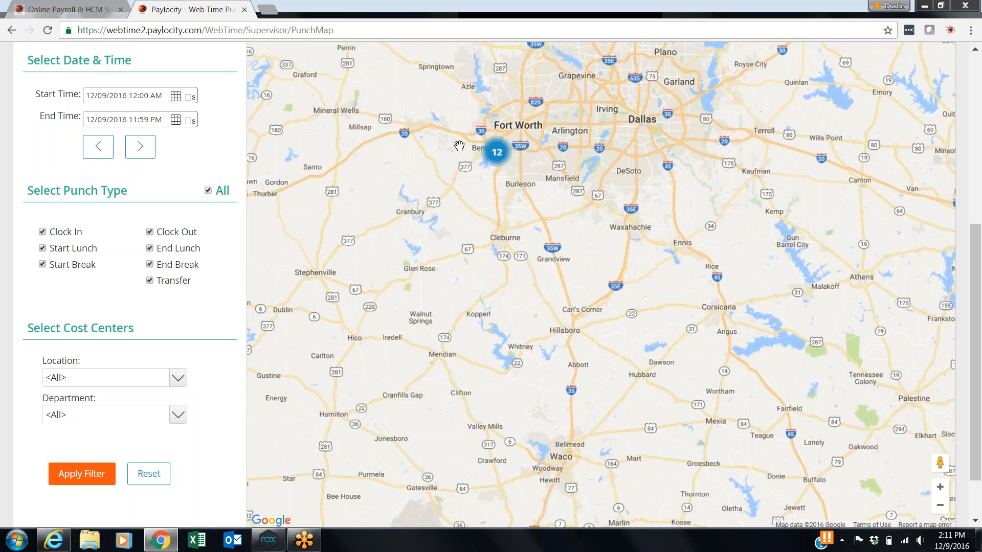
scroll(460, 146, down, 1)
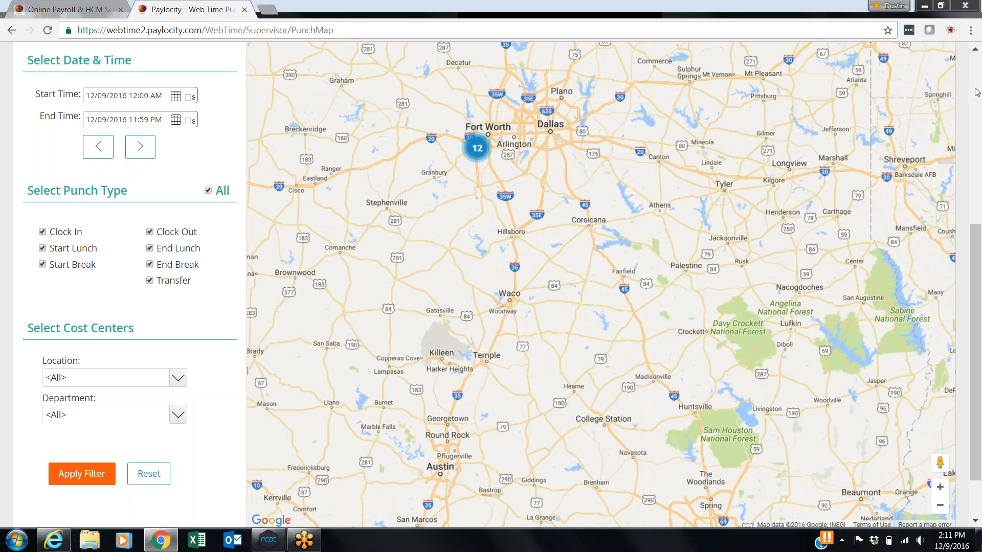
Open the Group Time Card and review the employees' punches and hours for 12/09/2016.
scroll(977, 92, up, 6)
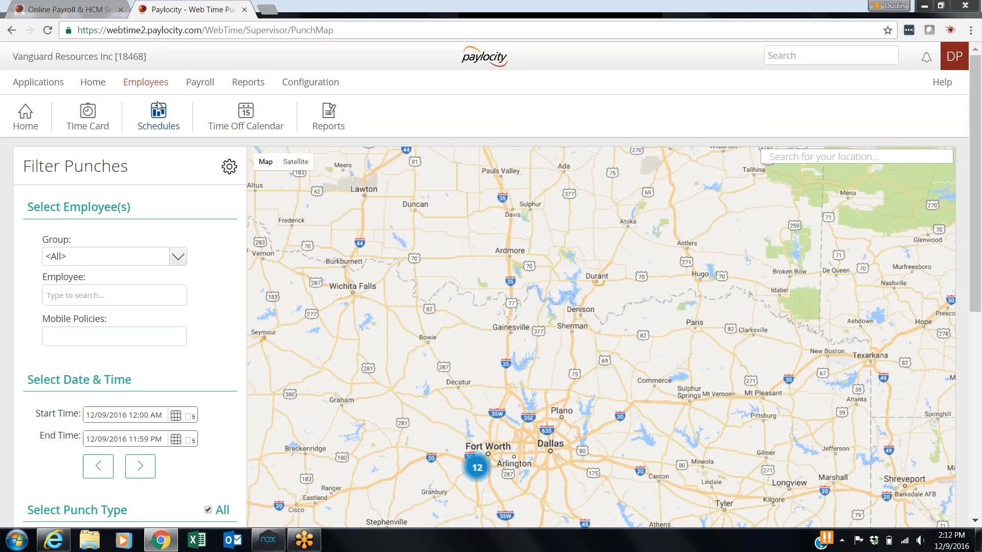
mouse_move(146, 83)
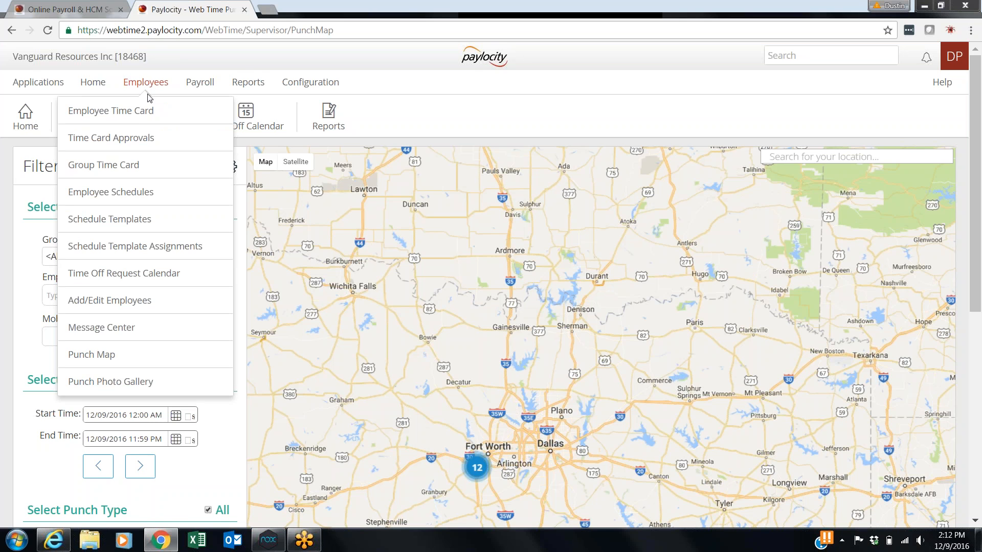
click(169, 164)
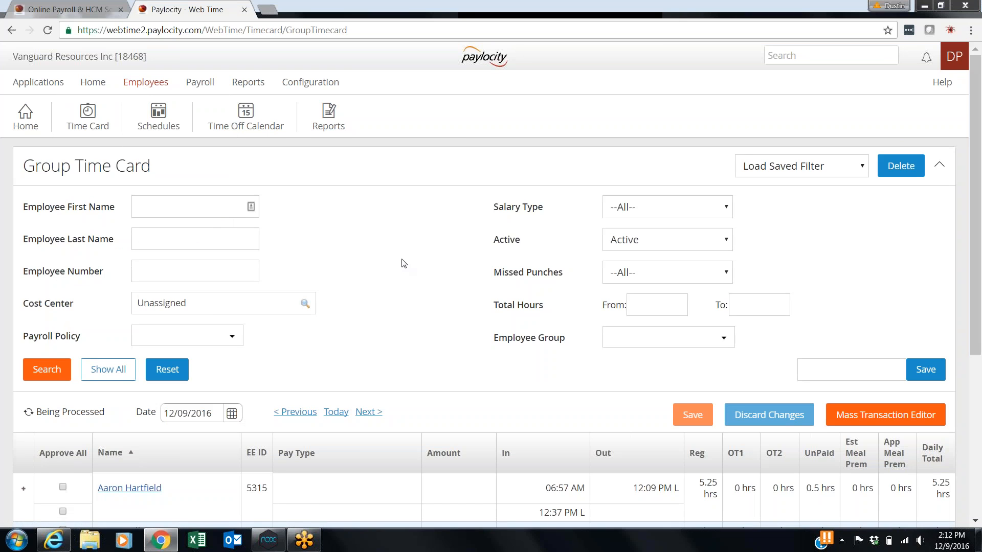
scroll(405, 263, down, 5)
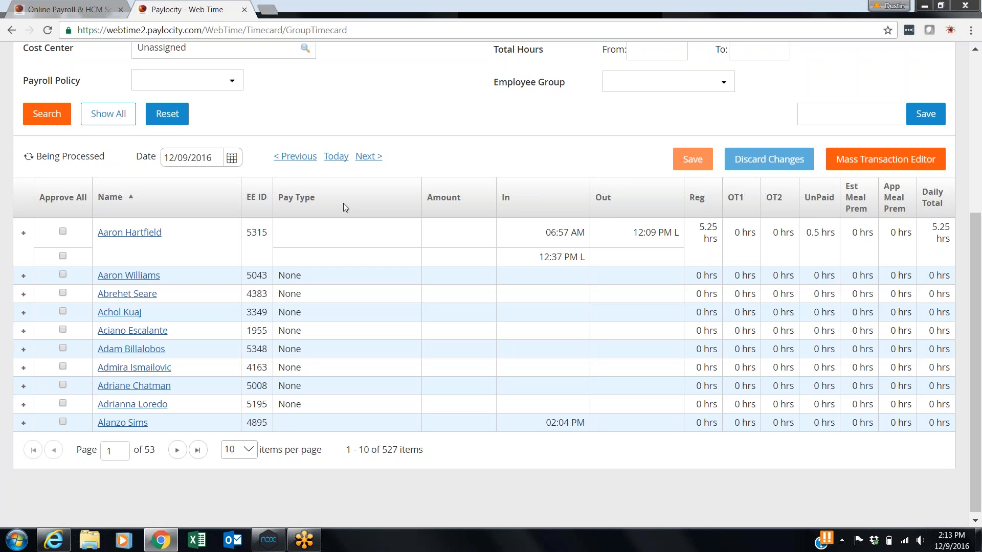
Open the Employee Time Card, find the employee by first name and review the punches for the 11/27/2016-12/10/2016 pay period.
scroll(343, 203, up, 3)
scroll(355, 217, up, 3)
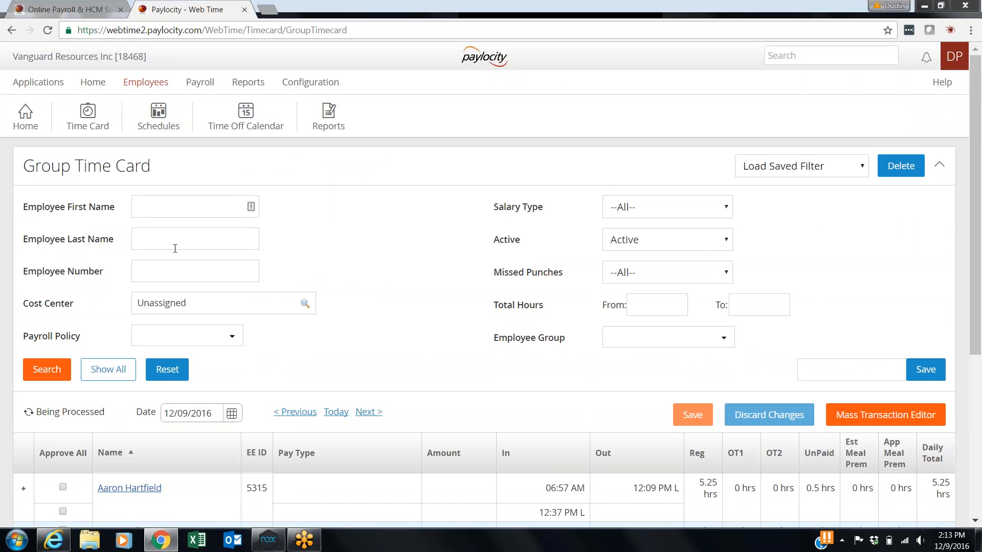
click(133, 87)
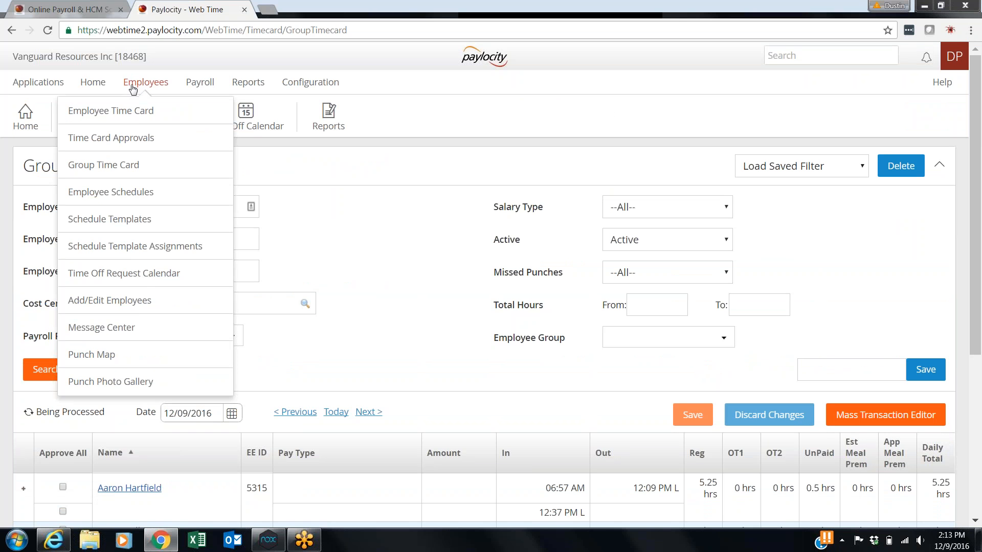
click(139, 122)
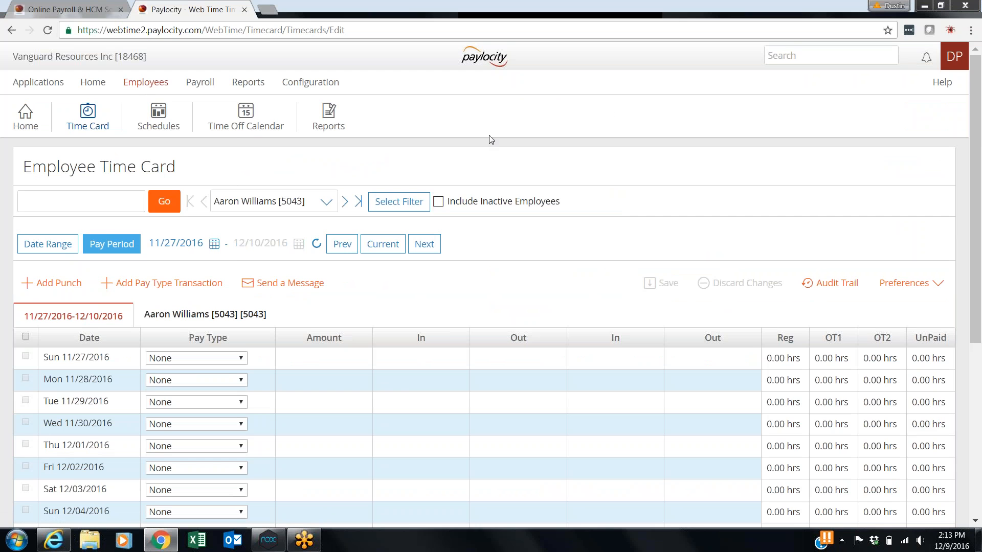
click(104, 202)
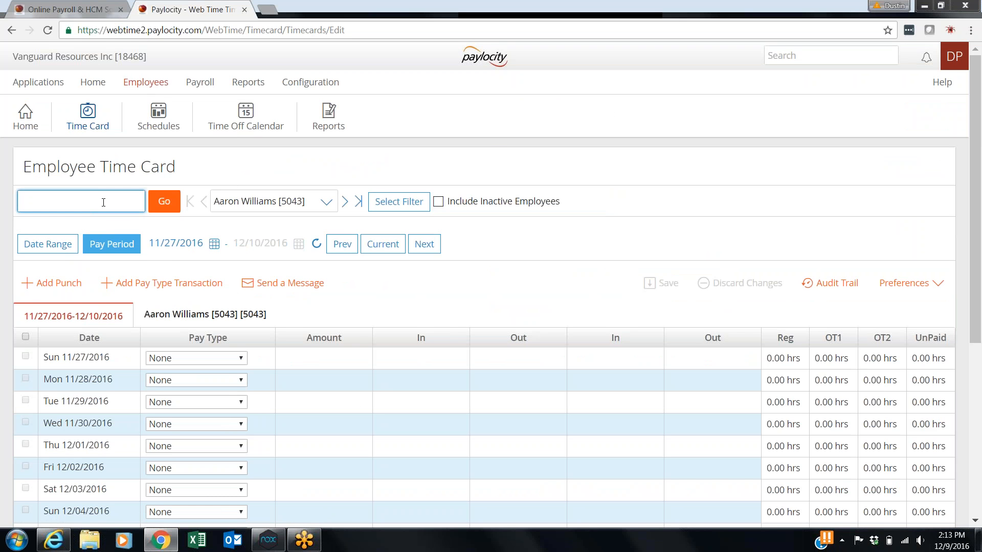
text(dustin)
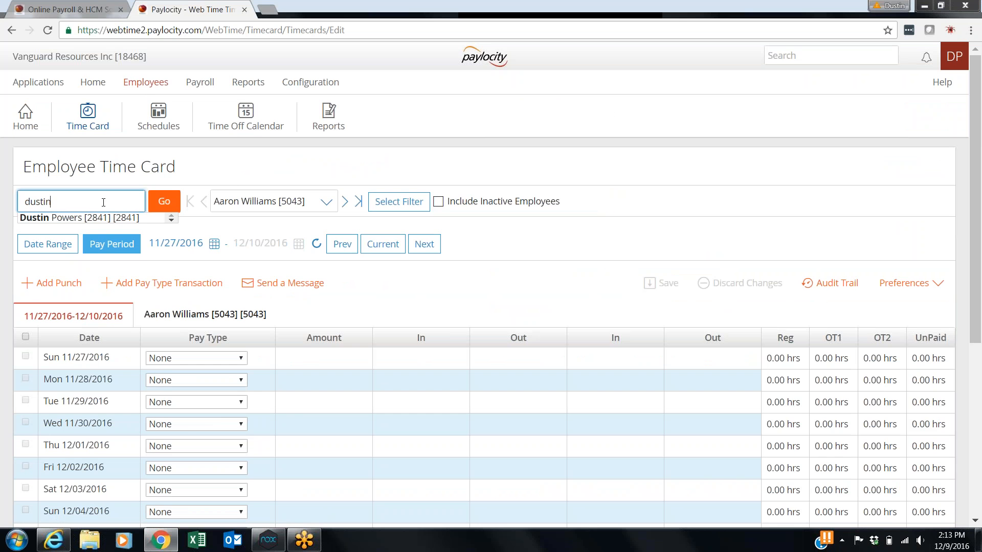
click(102, 217)
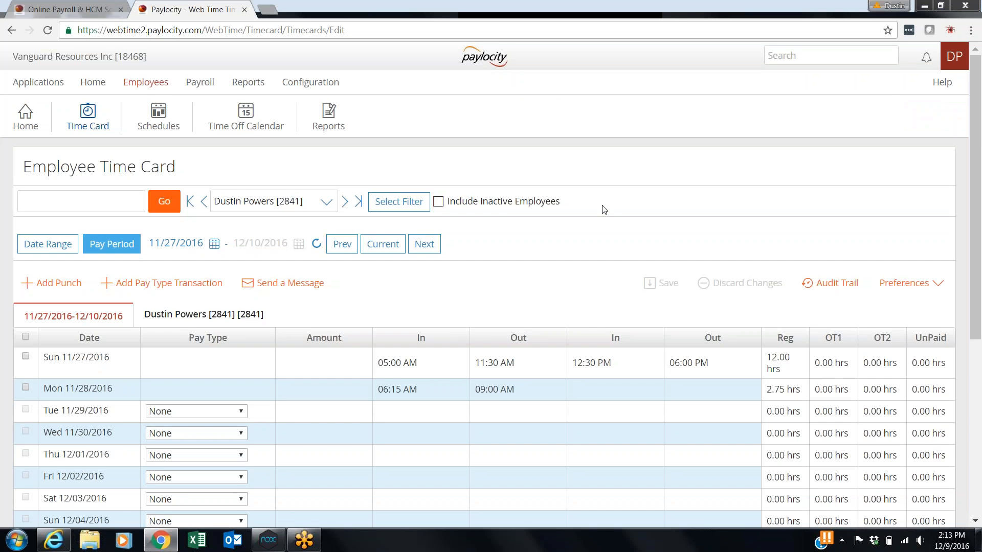
scroll(604, 208, down, 2)
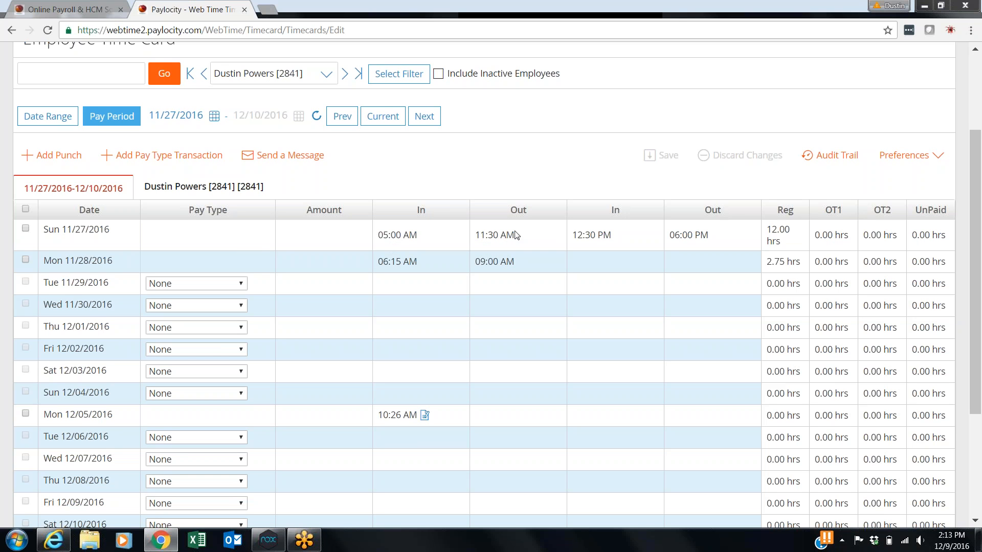
Change the final out punch on 11/27/2016 to 05:30 PM and save the time card.
click(690, 238)
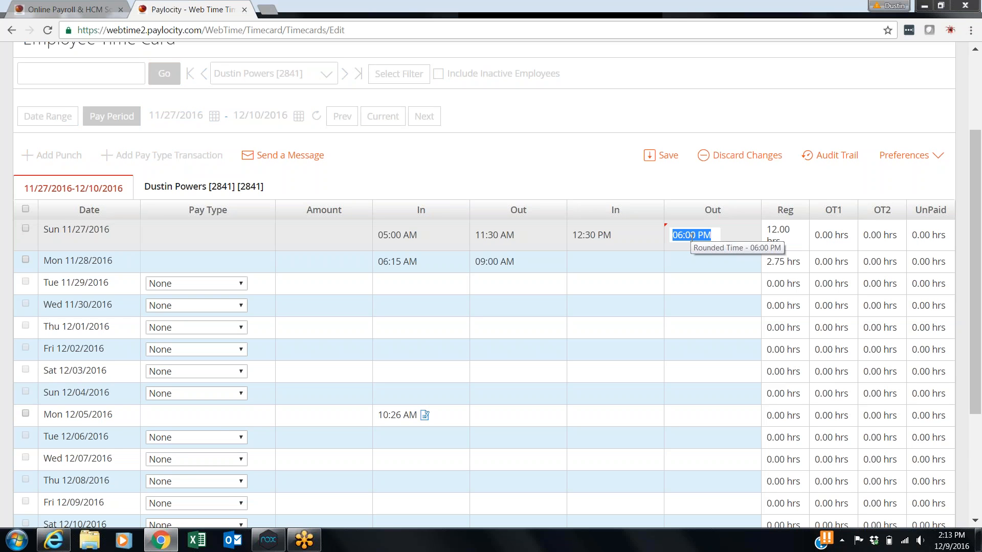
text(05:30)
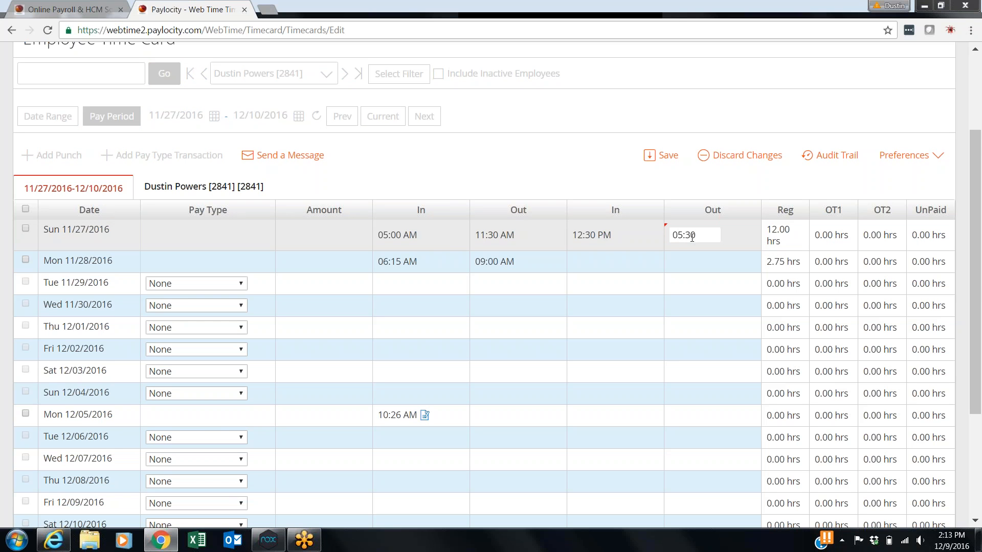
text( pm)
click(663, 156)
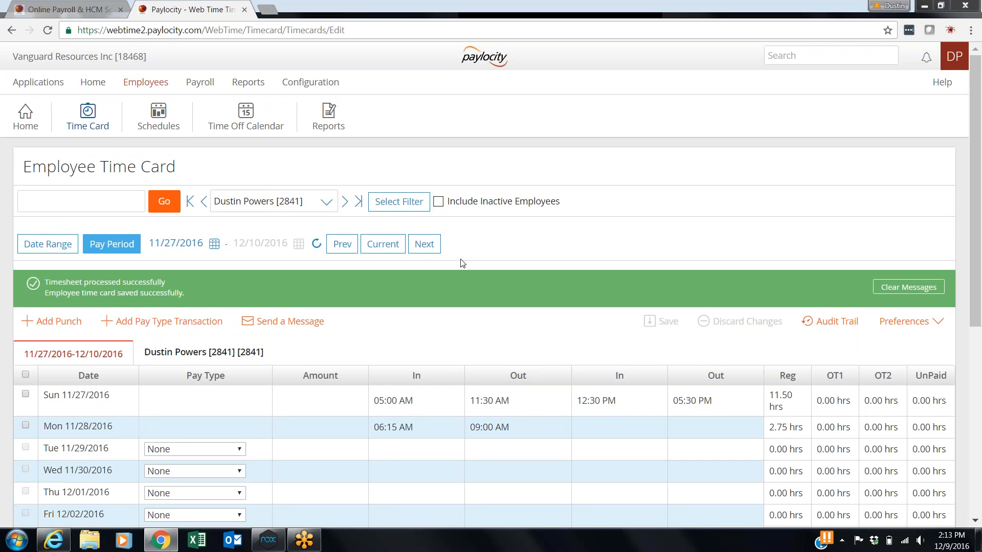
Add a second in punch at 09:30 AM and an out punch at 02:30 PM on 11/28/2016.
scroll(644, 291, down, 2)
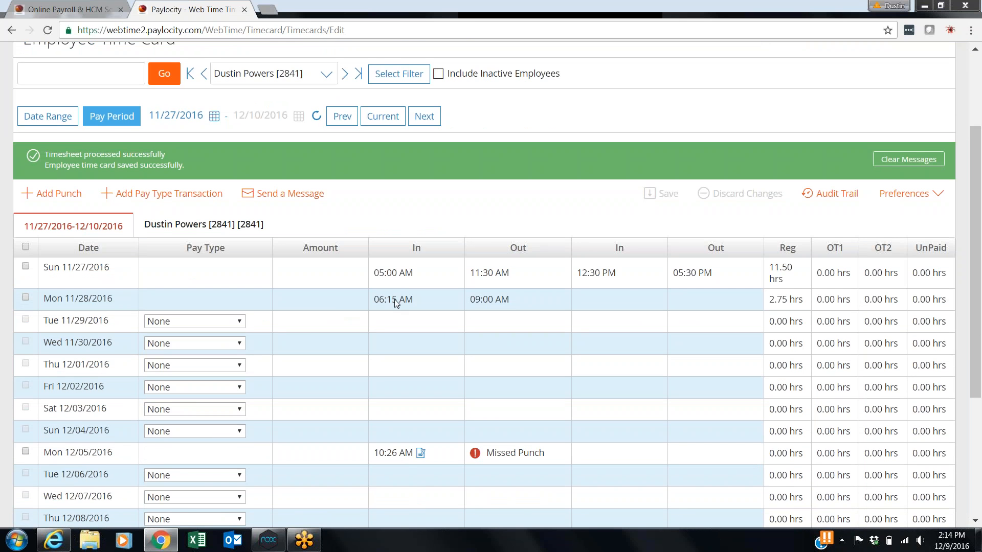
click(616, 306)
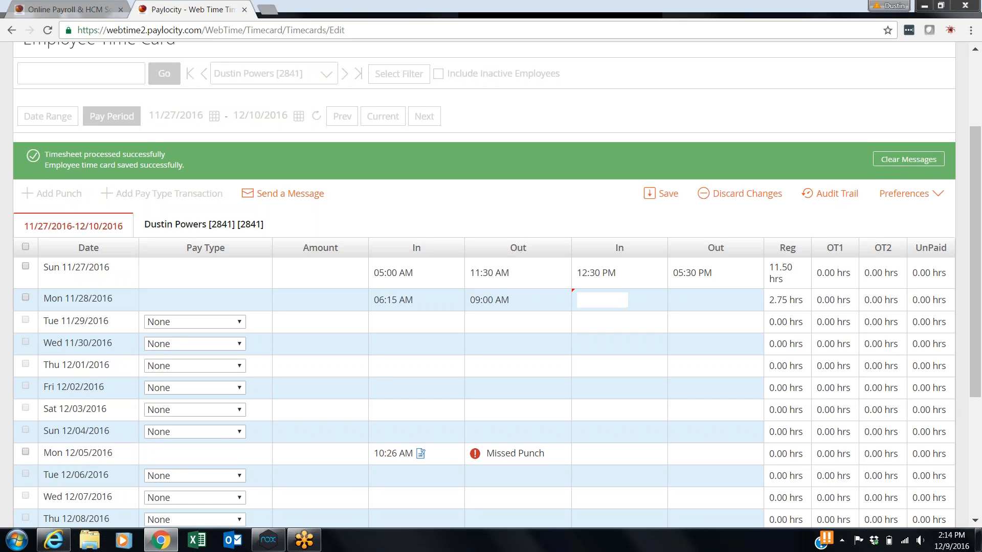
text(0930am)
key(Tab)
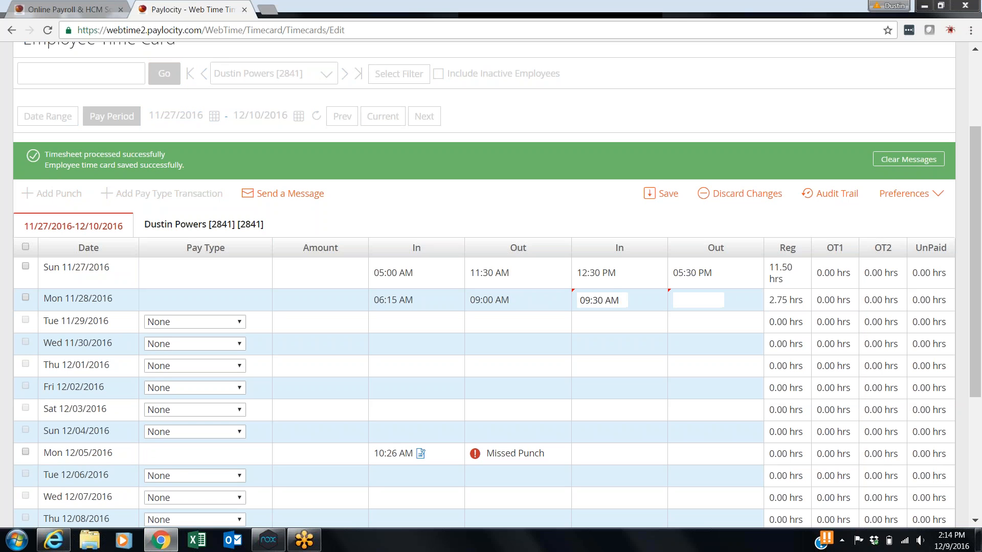
text(02:30pm)
click(598, 332)
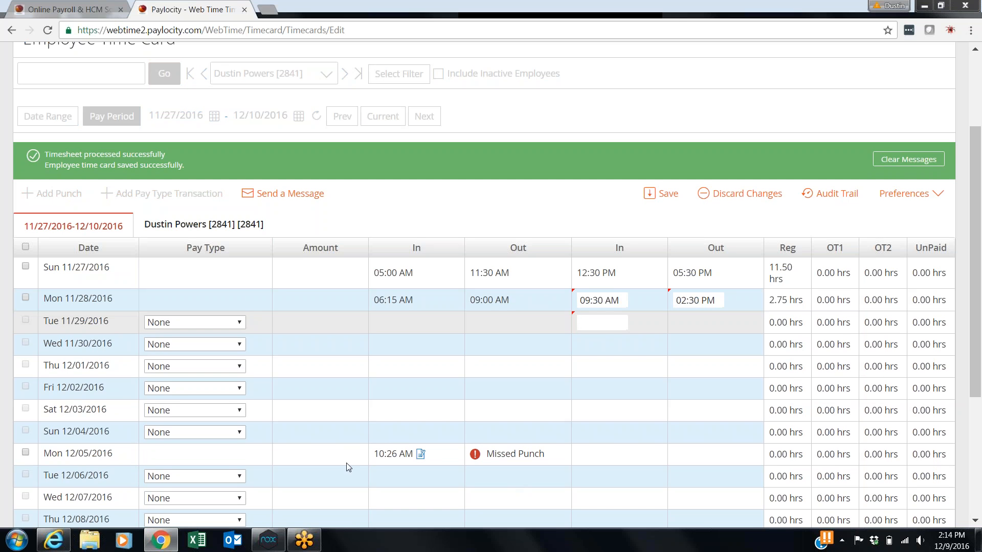
Fill the missed out punch on 12/05/2016 with 11:00 AM and save the time card.
click(515, 457)
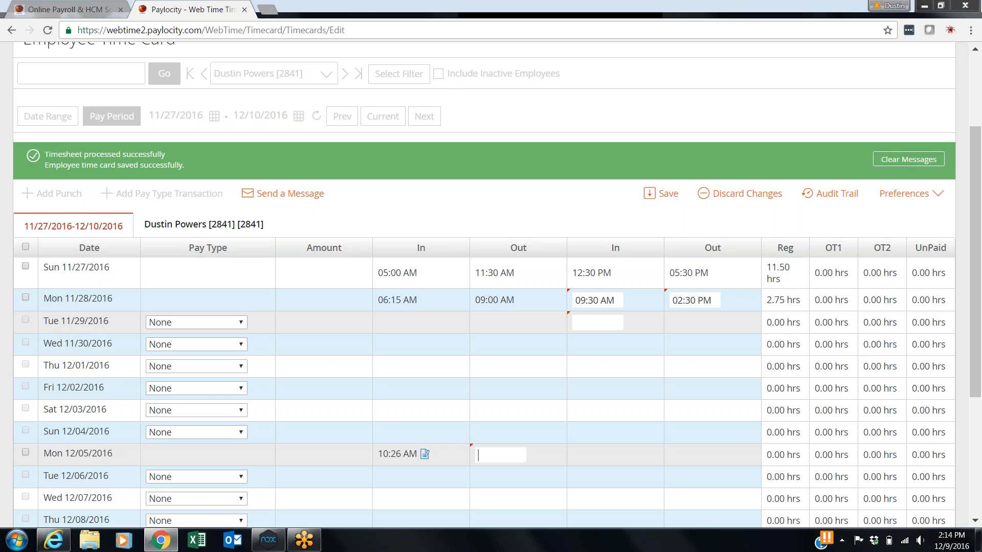
text(11:00am)
click(668, 194)
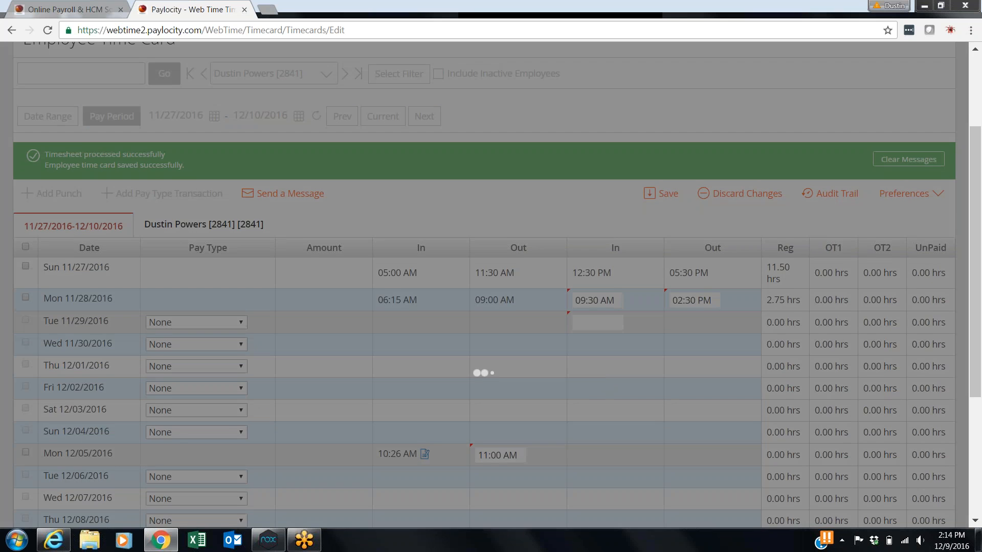
Review the pay period's hour totals and its pay adjustments below the time card.
scroll(568, 443, down, 3)
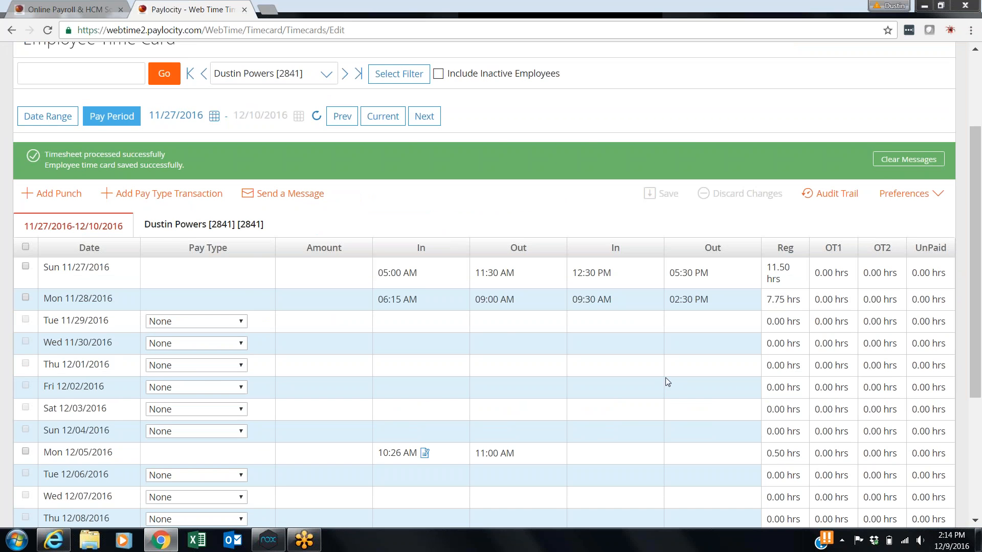
scroll(665, 381, down, 4)
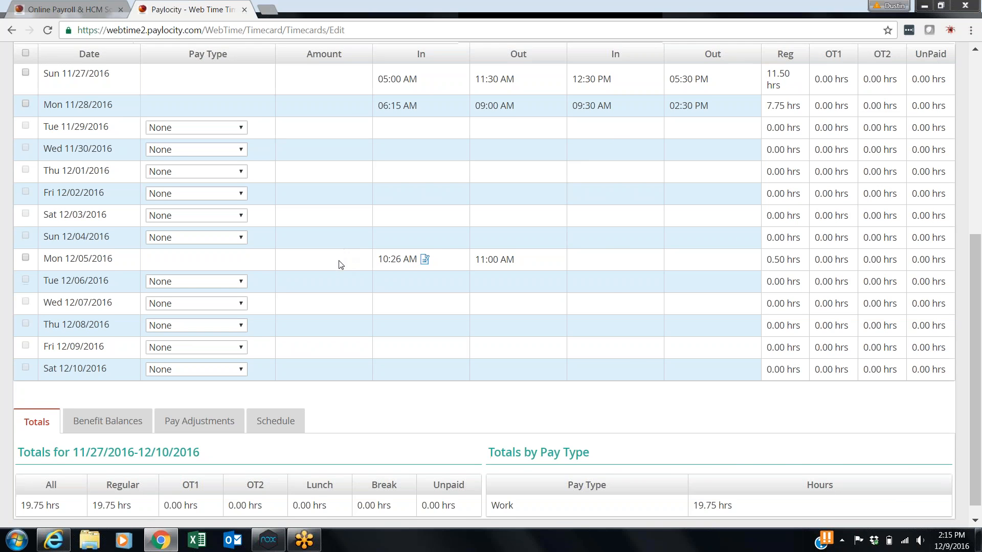
scroll(339, 260, down, 1)
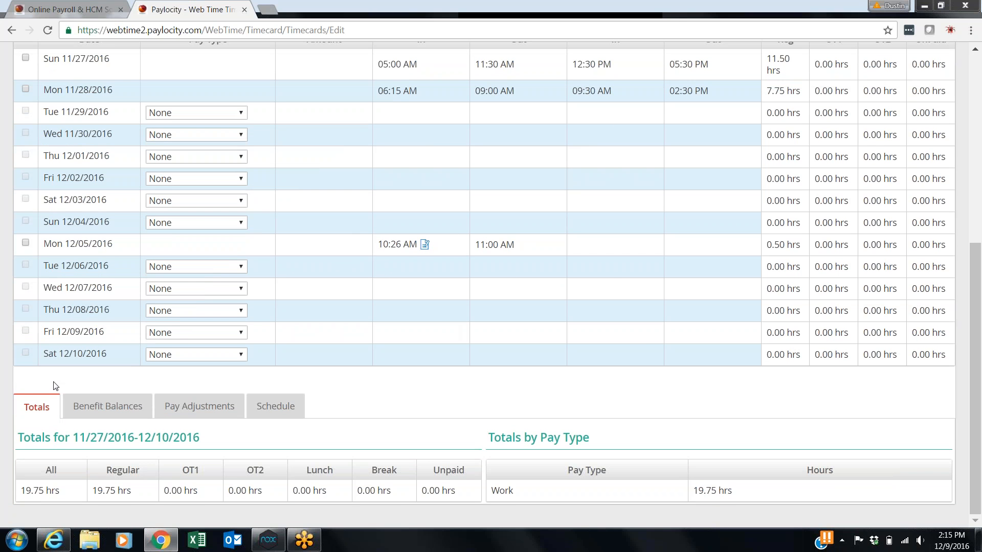
click(192, 412)
scroll(284, 391, down, 4)
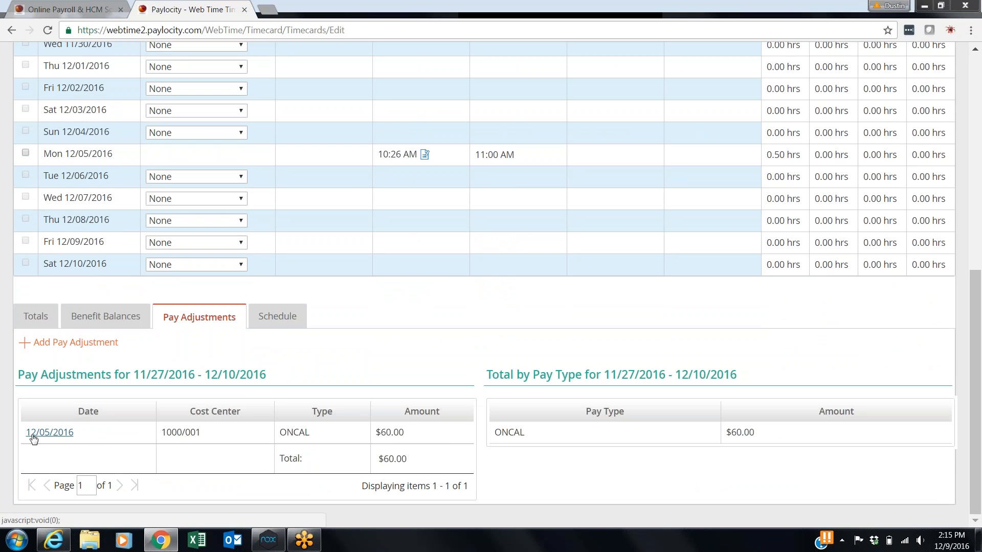
Add an ONCAL pay adjustment dated 12/12/2016 for $60.00 with the note "On Call for two weeks".
click(69, 348)
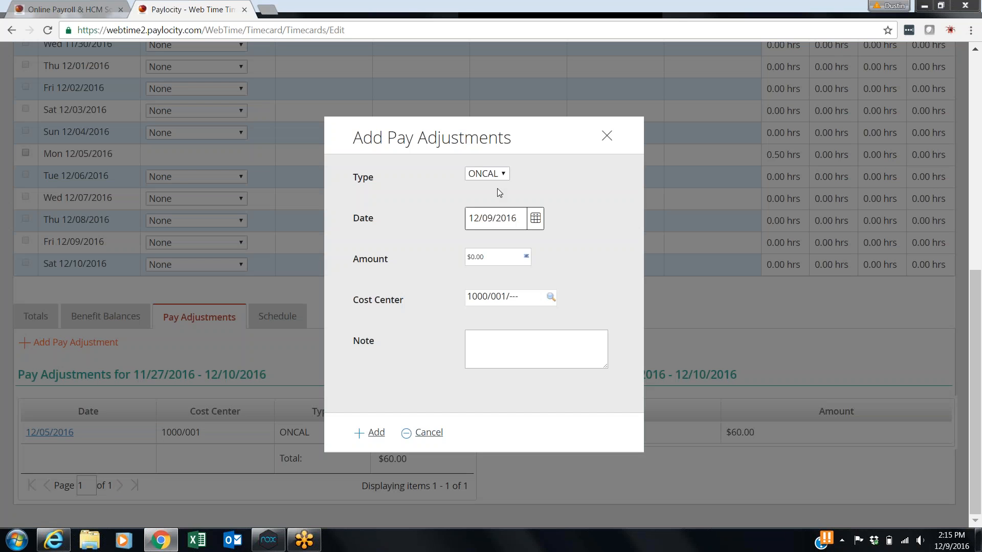
click(536, 219)
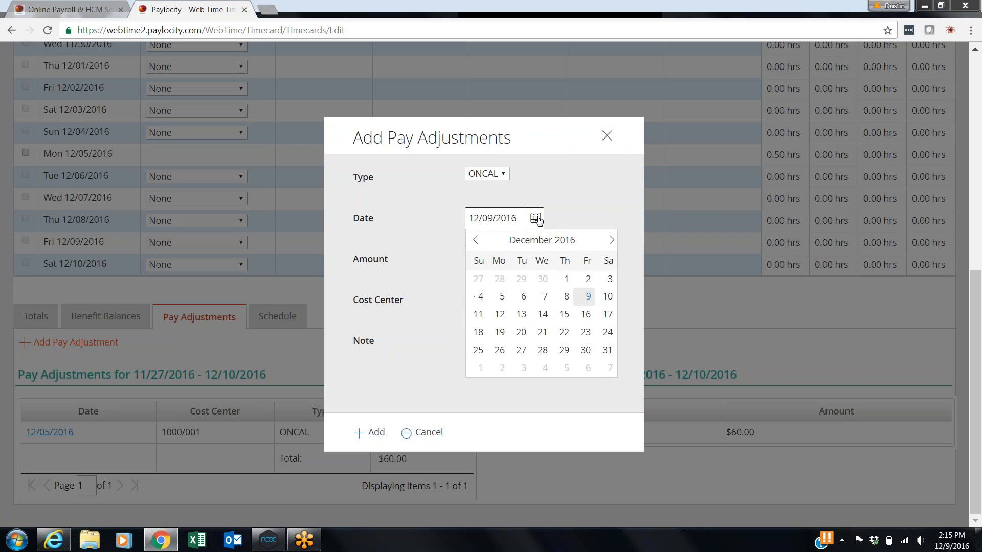
click(500, 314)
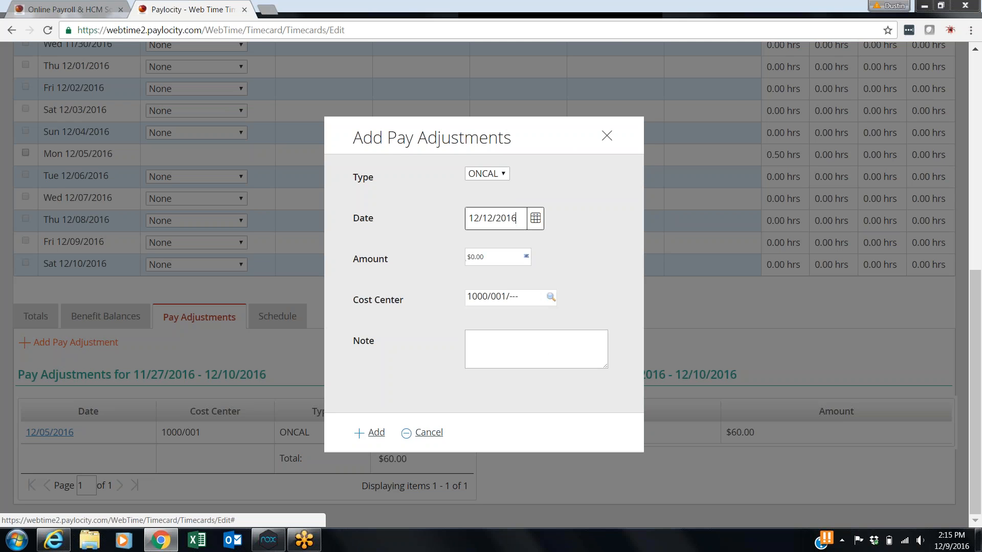
click(499, 258)
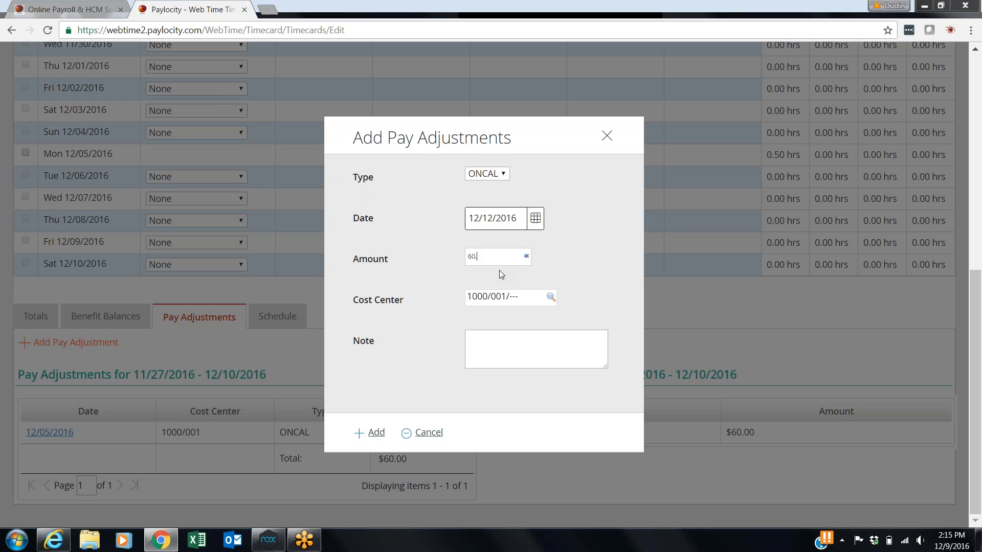
click(493, 358)
text(On)
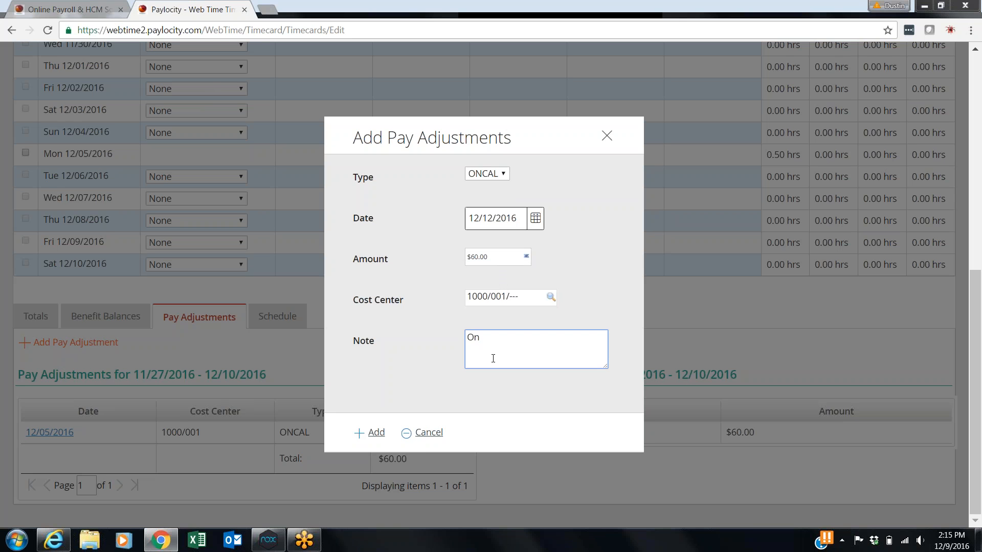
text( Call for two weeks)
text(on call)
click(376, 433)
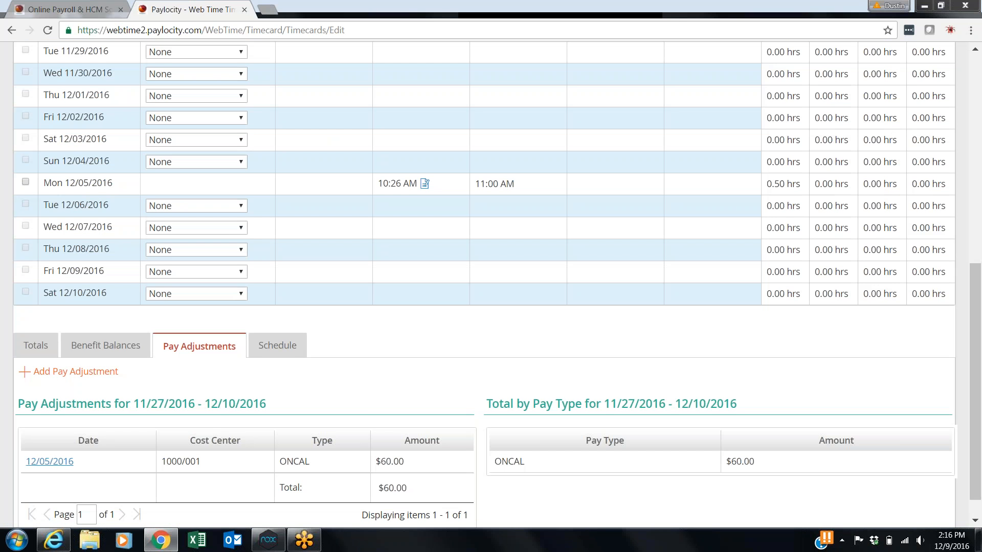
scroll(413, 326, down, 1)
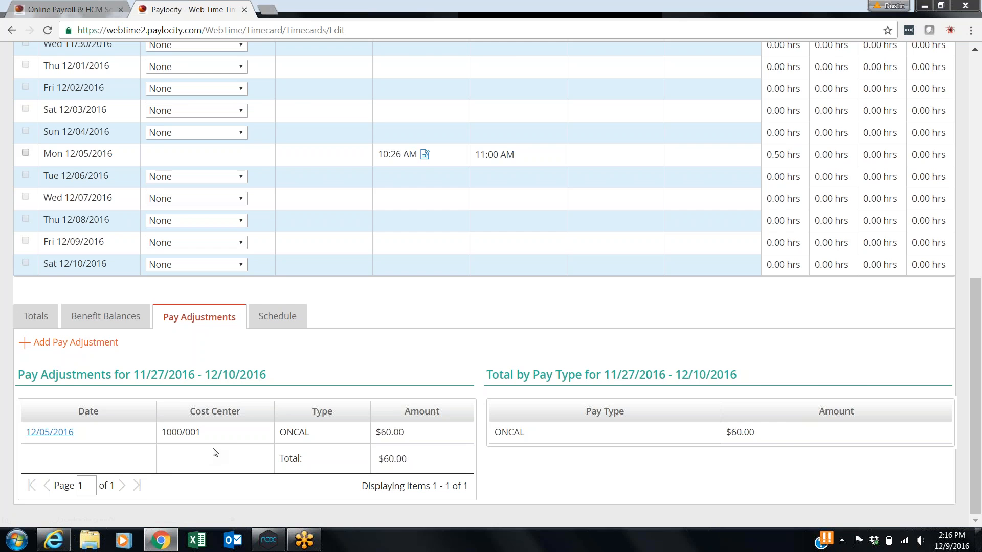
Remove the 11:00 AM out punch on 12/05/2016 and save the time card.
scroll(314, 406, up, 10)
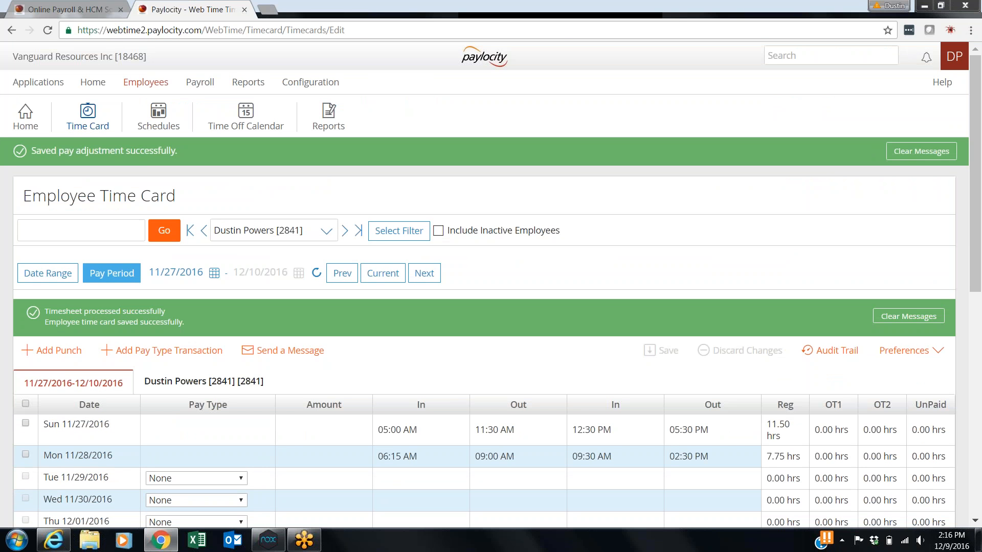
scroll(317, 406, down, 3)
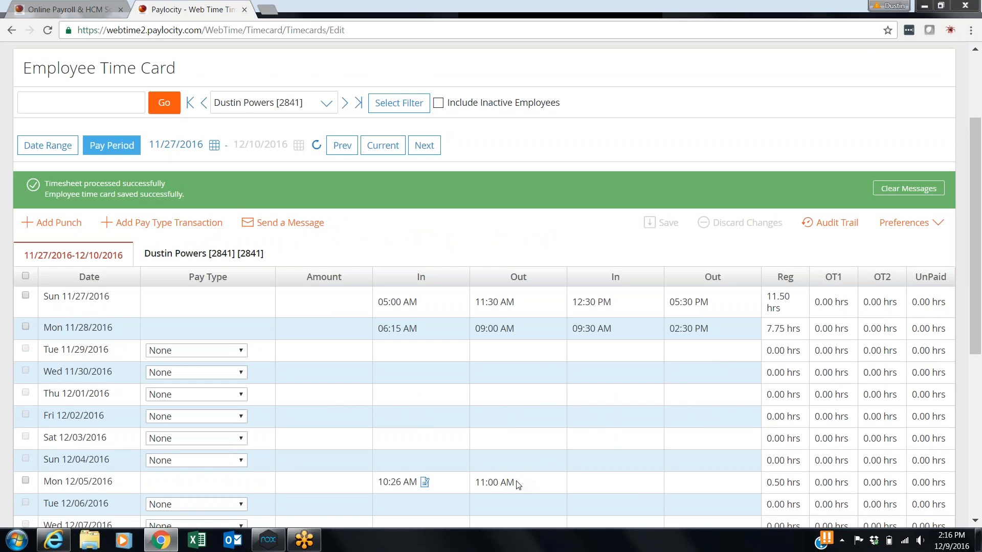
click(518, 485)
key(BackSpace)
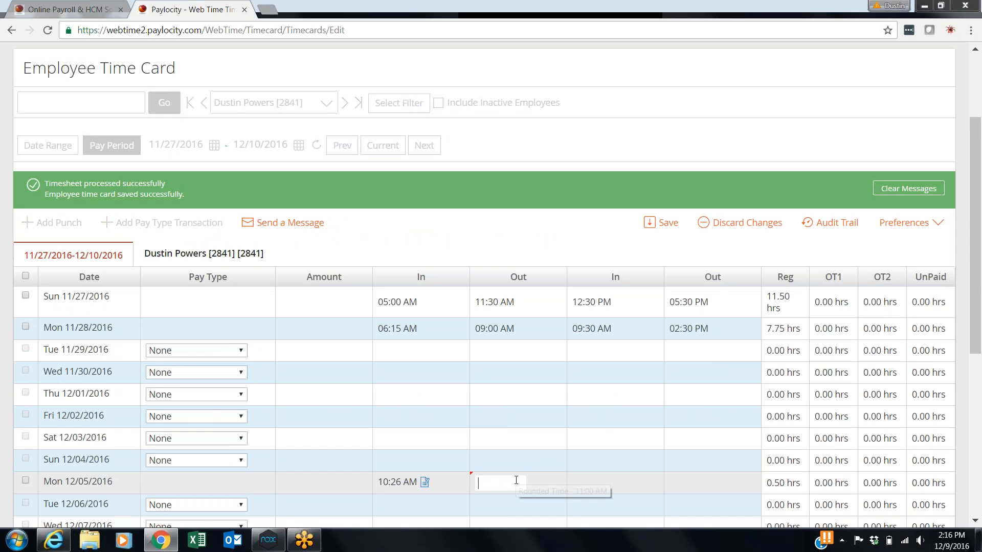
click(662, 225)
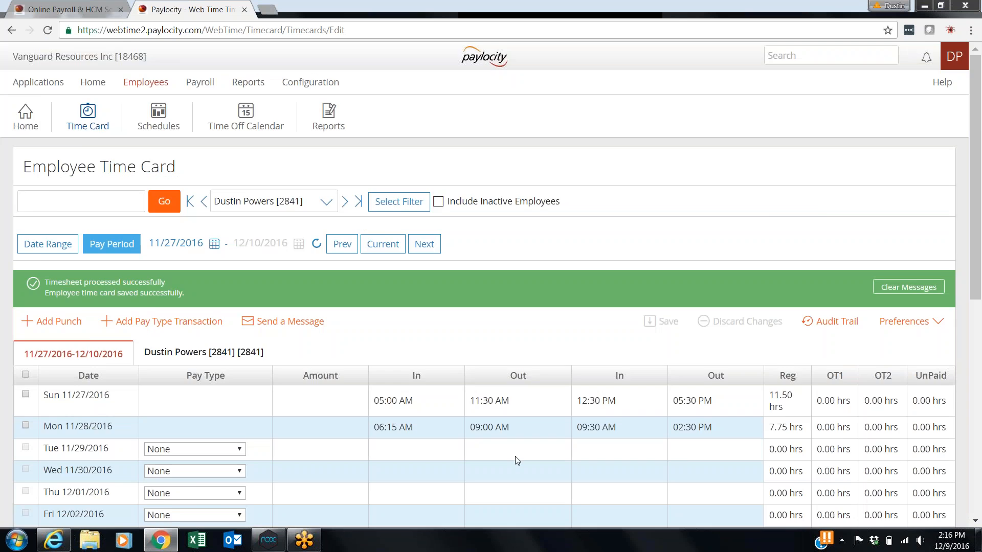
Read the employee note attached to the 10:26 AM in punch on 12/05/2016.
scroll(518, 458, down, 5)
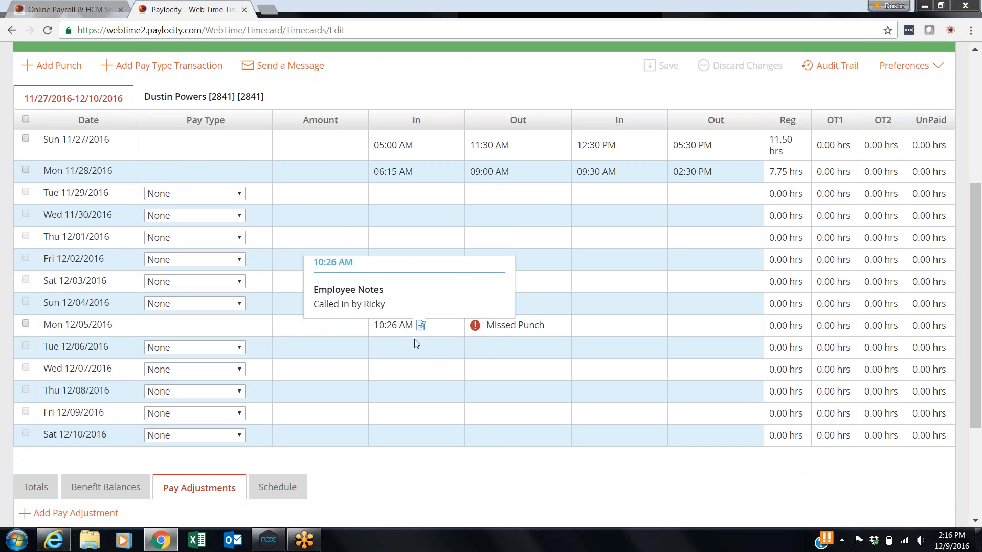
mouse_move(421, 327)
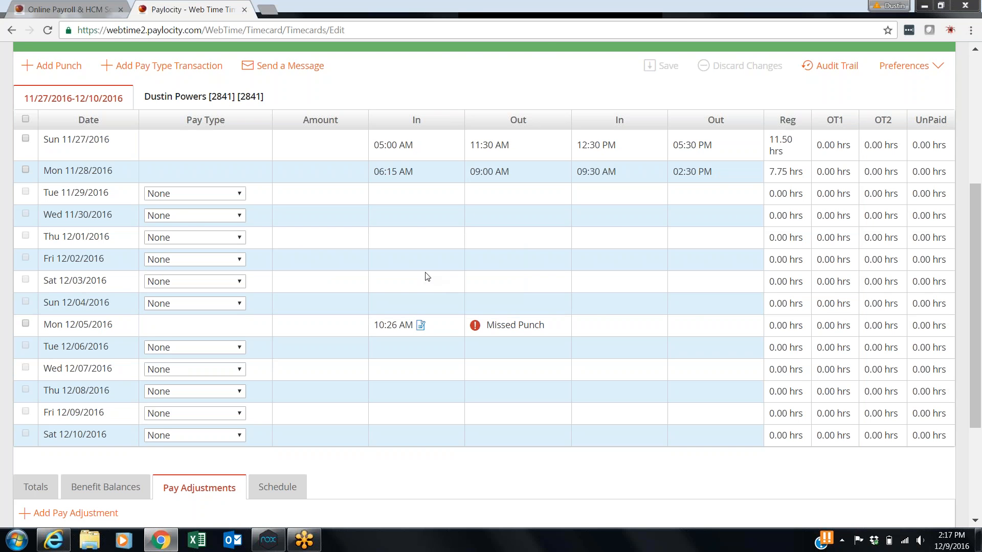
scroll(425, 274, up, 5)
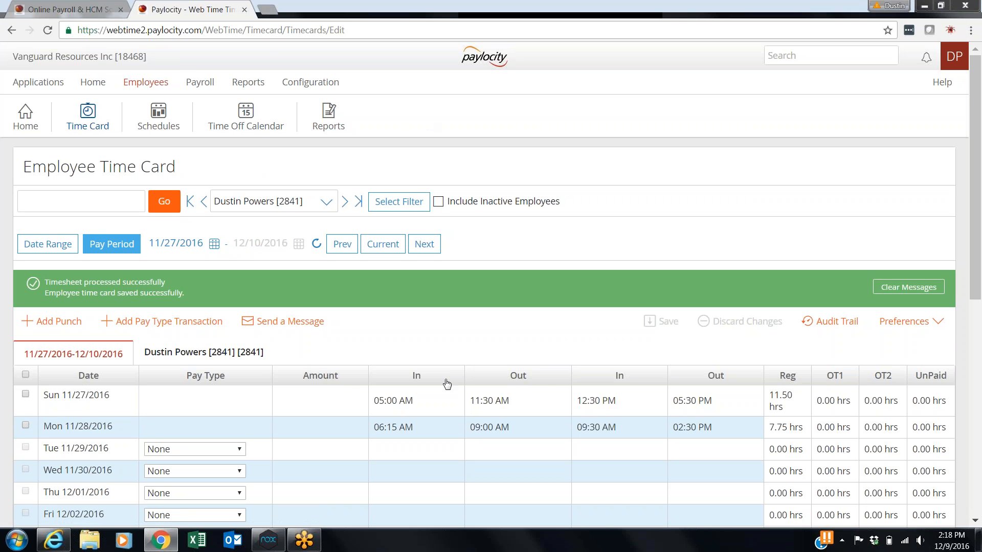
Review all pages of the employee's punch change history in the Audit Trail and close it.
scroll(447, 383, down, 2)
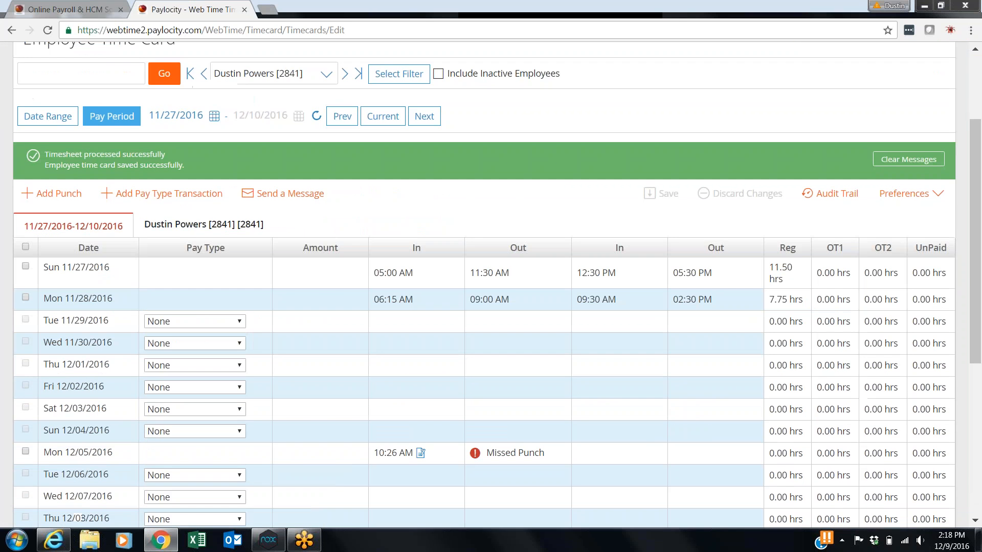
click(835, 195)
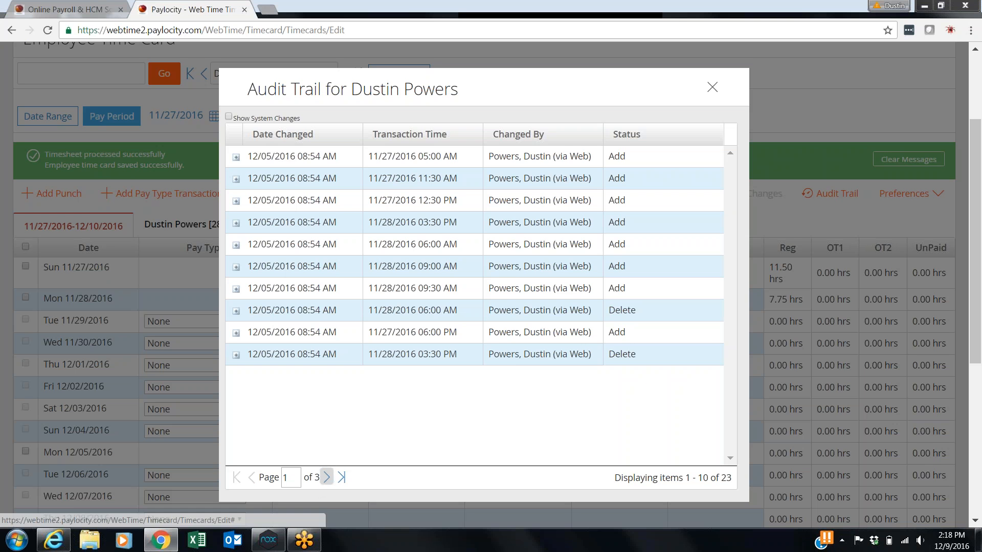
click(327, 477)
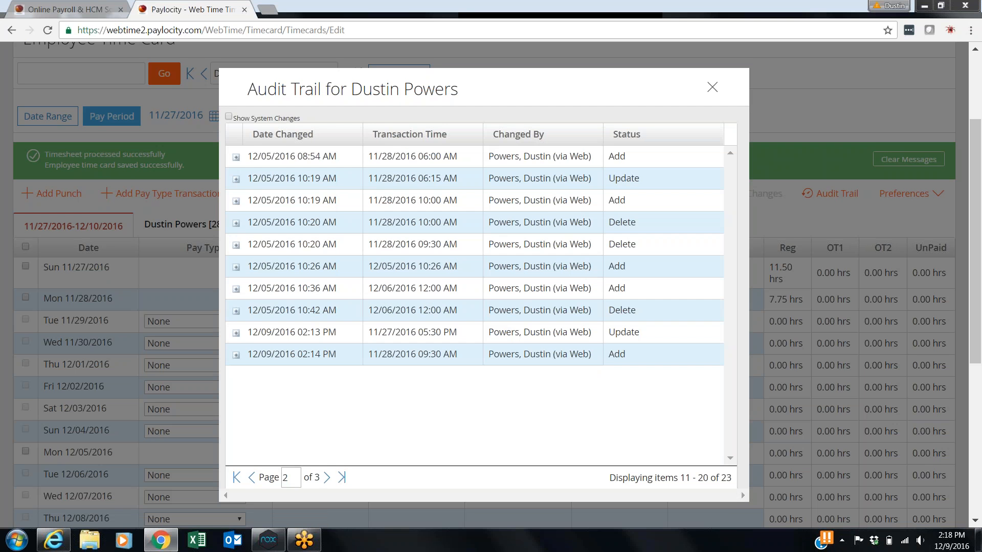
click(327, 477)
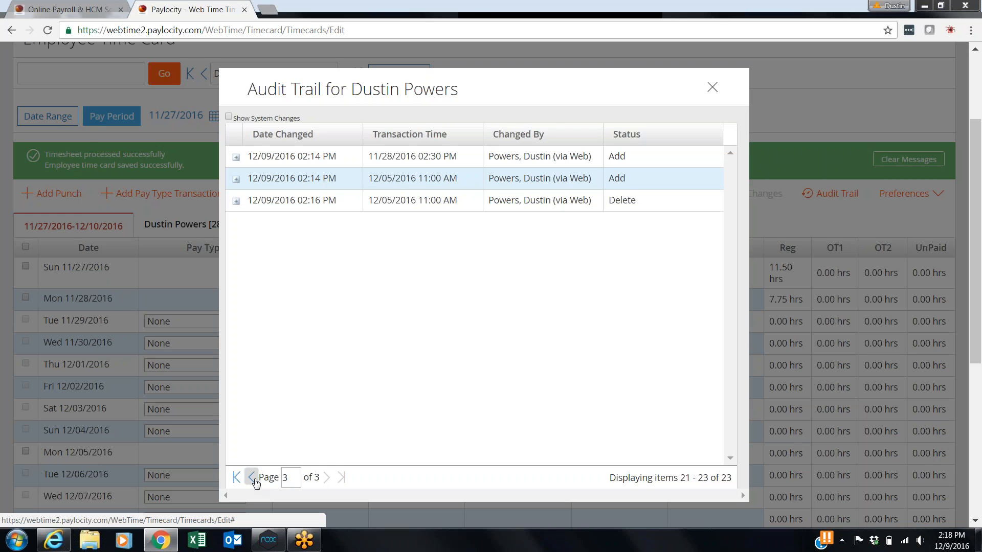
click(251, 477)
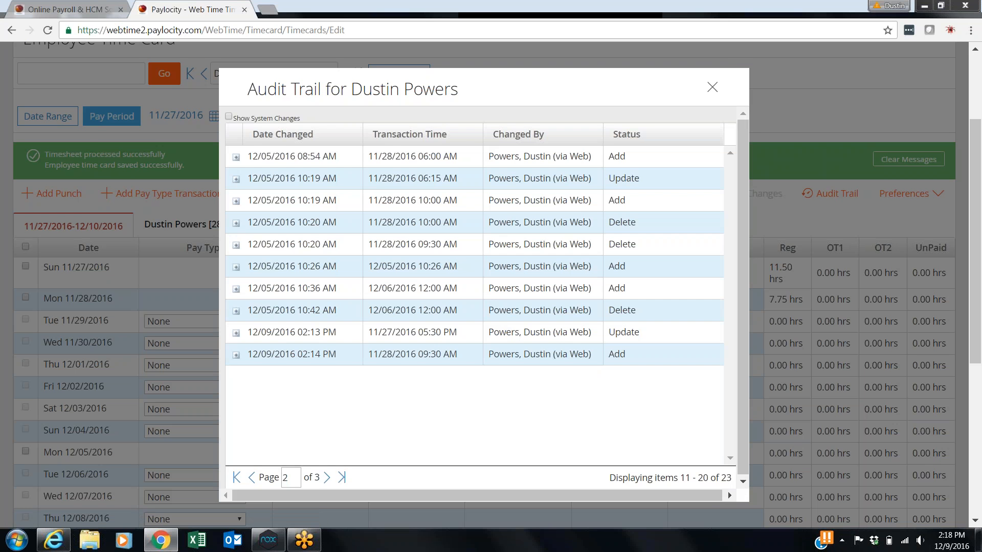
click(251, 477)
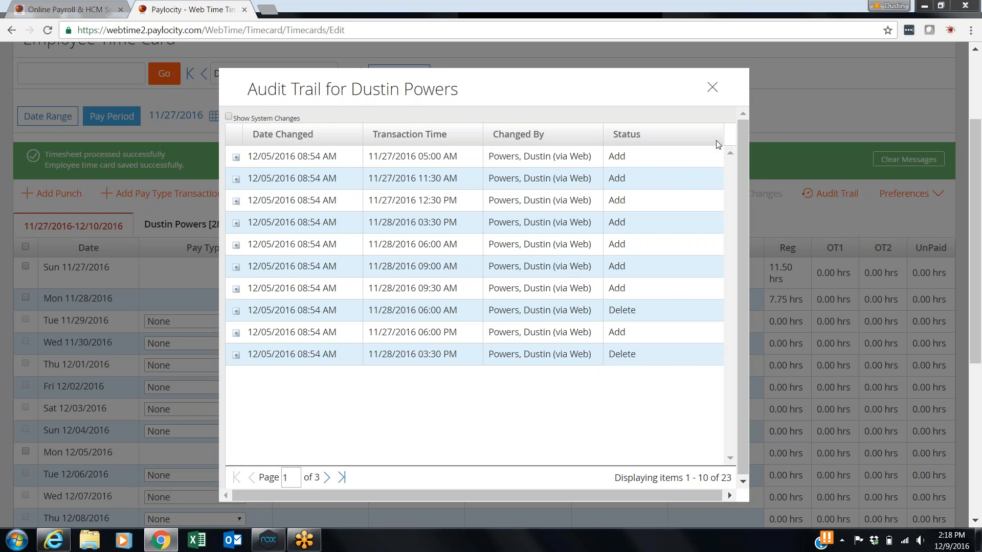
click(713, 89)
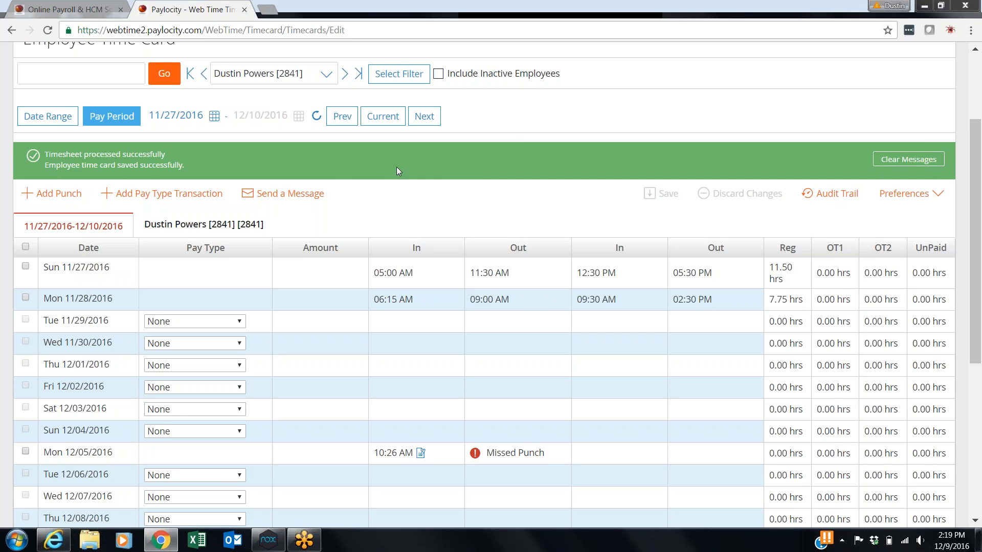
scroll(397, 167, up, 2)
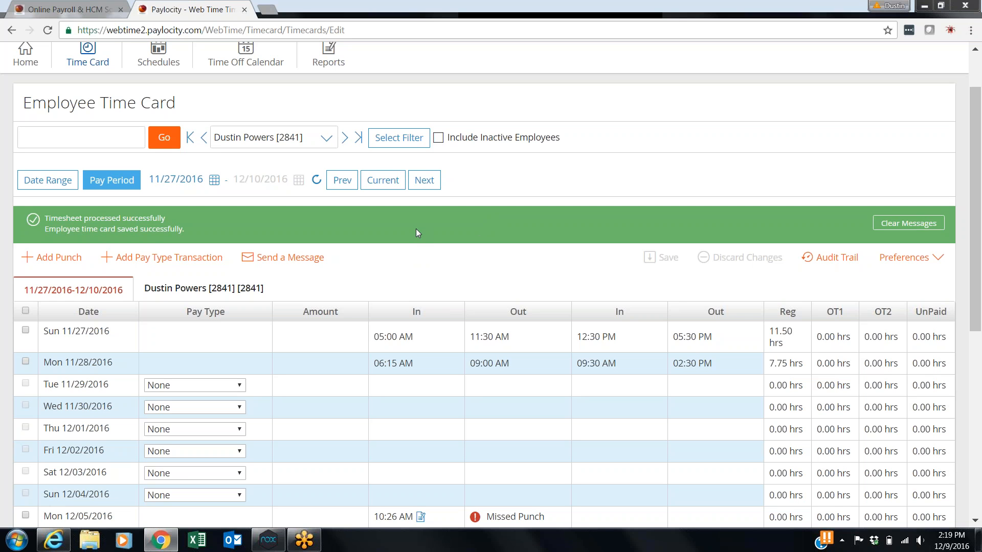
Find the other employee by first name and open that employee's time card for the 11/27/2016 pay period.
click(50, 139)
text(kayla)
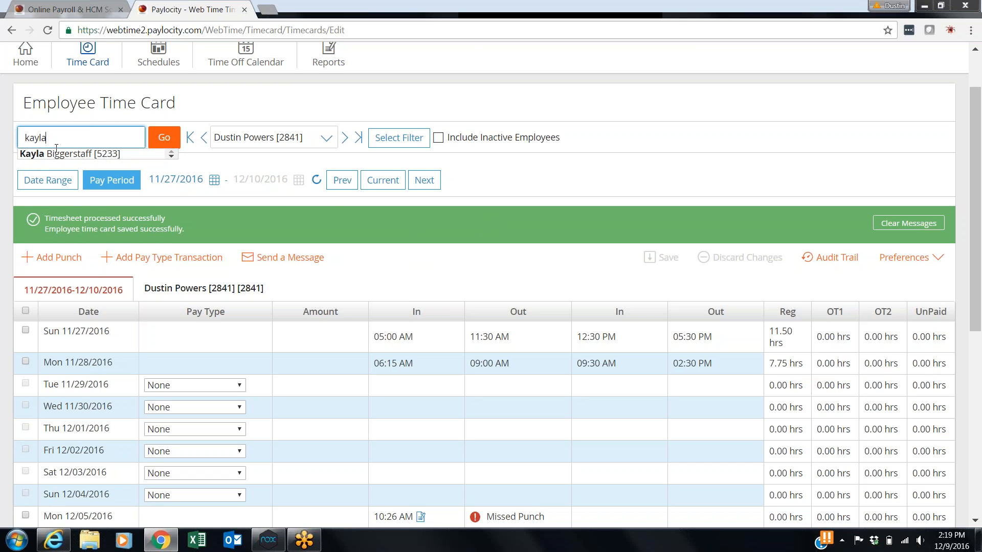
click(56, 152)
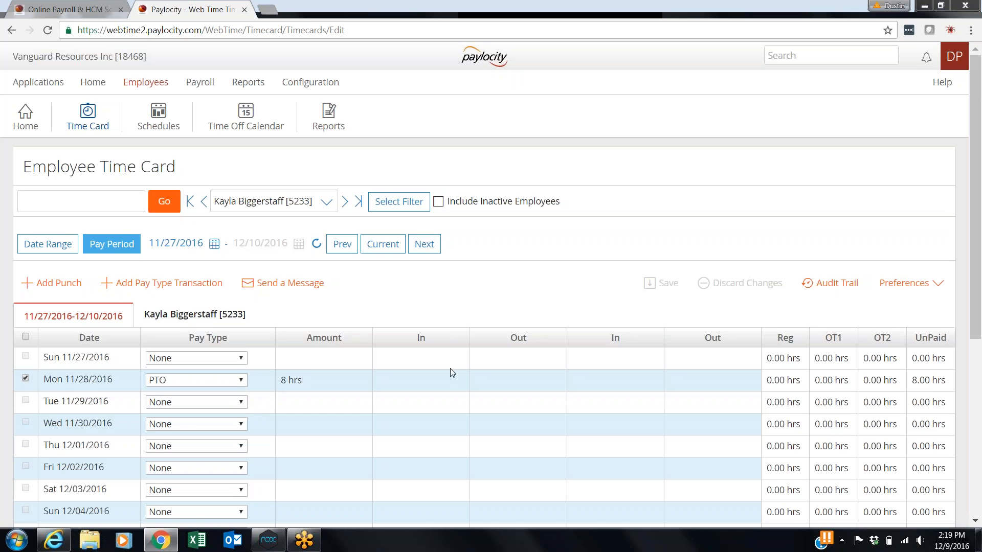
Examine the details of the Add and Update entries in this employee's Audit Trail, and close it.
click(830, 283)
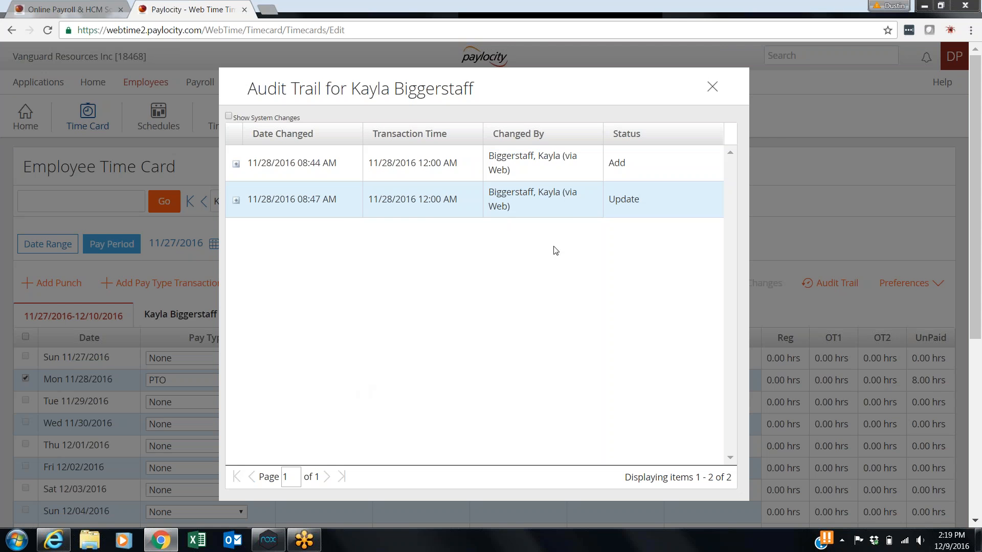
click(231, 197)
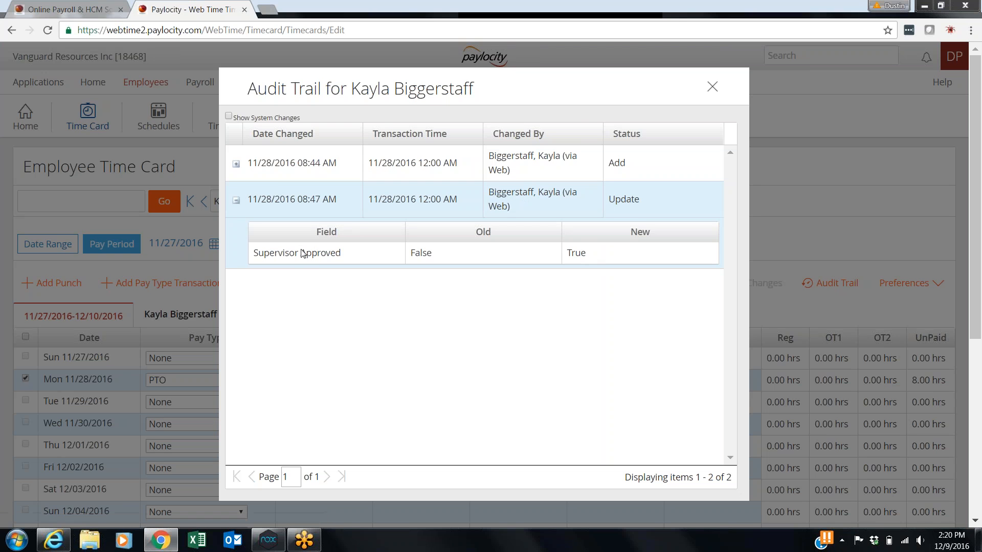
click(235, 164)
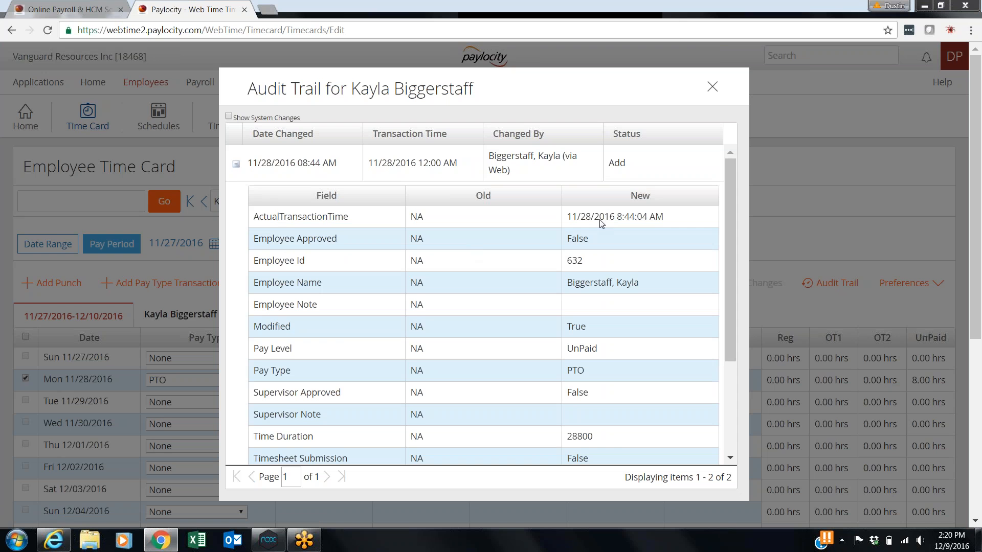
drag(606, 283, 657, 280)
scroll(655, 279, down, 3)
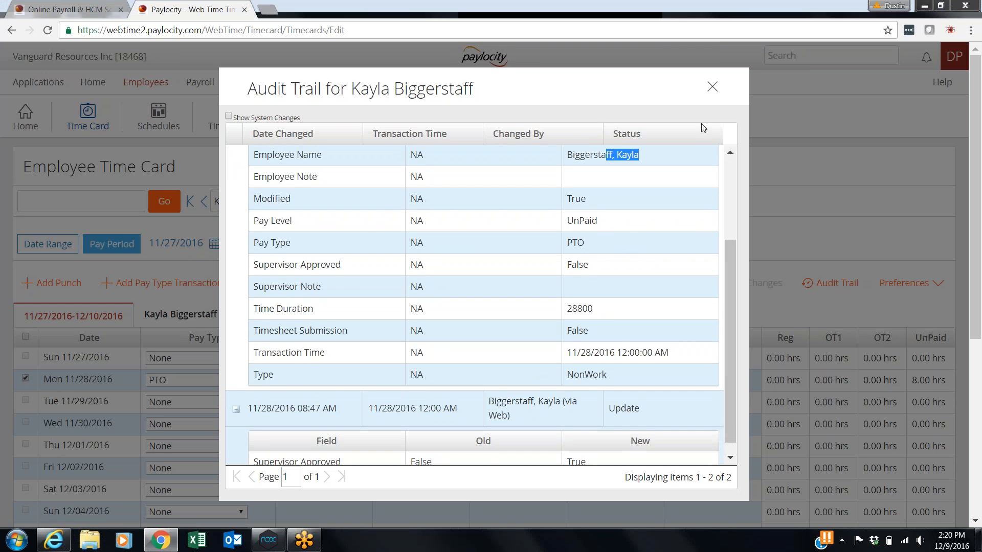
click(712, 87)
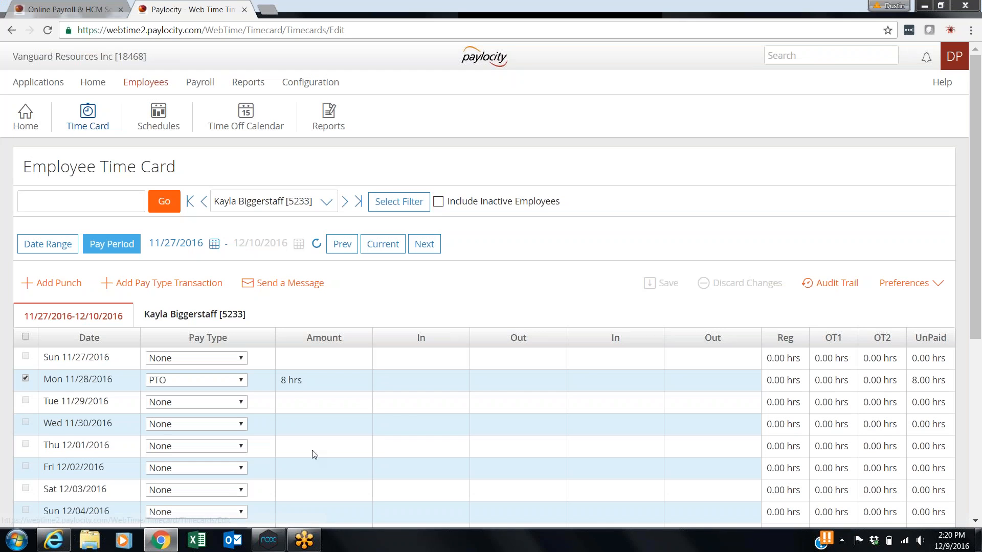
Delete the 8-hour PTO entry on Mon 11/28/2016 and save the time card.
right_click(298, 388)
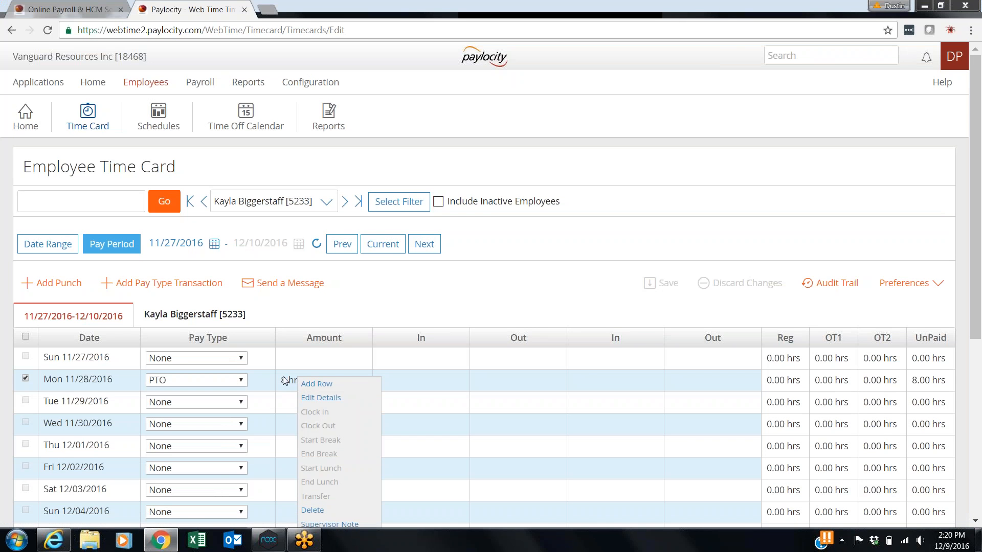
click(320, 512)
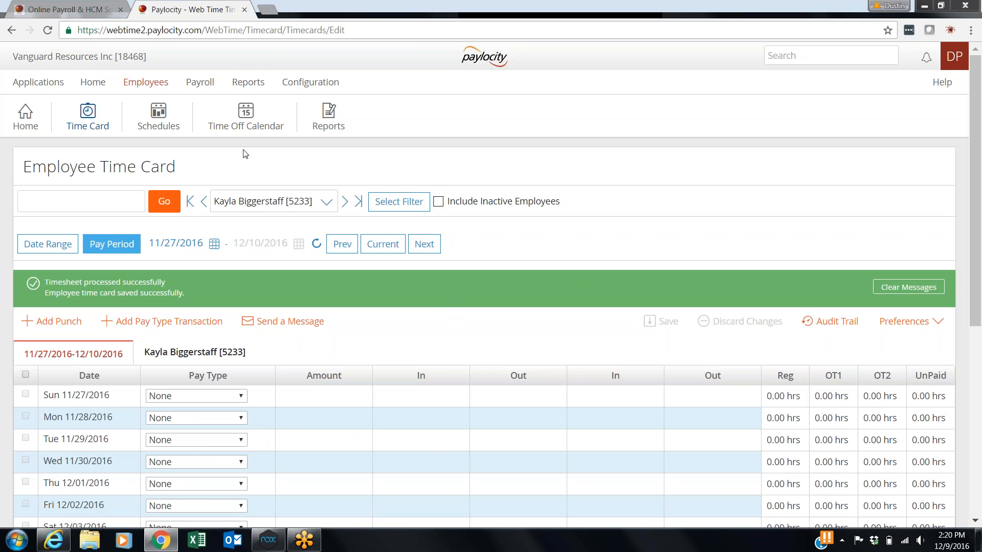
Open the Time Off Calendar and review the pending and approved requests for December 2016.
click(251, 122)
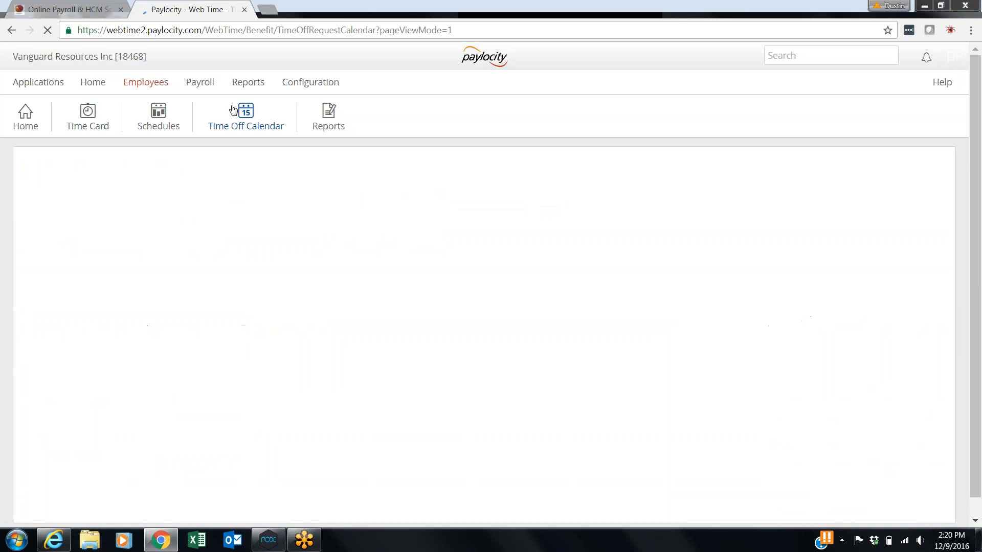
scroll(371, 209, down, 5)
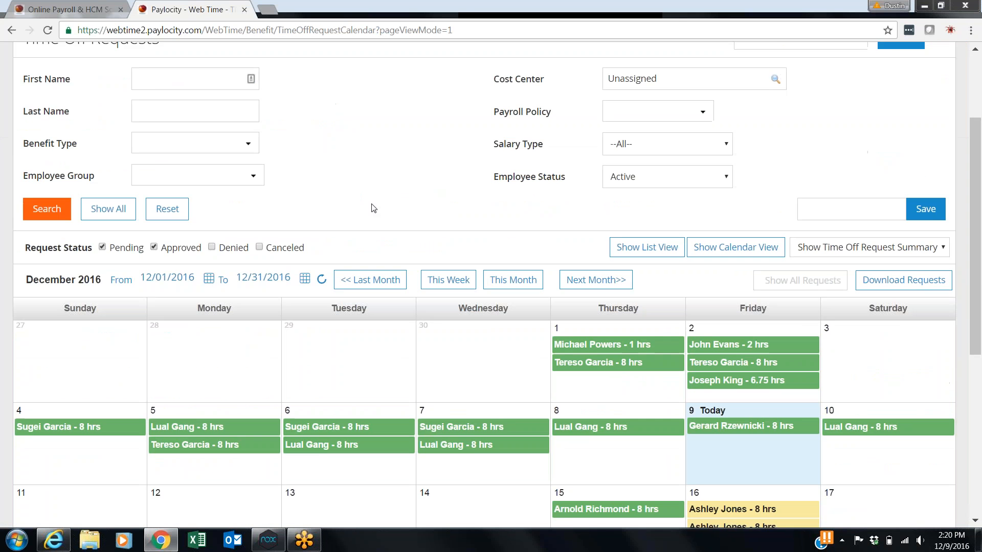
scroll(426, 240, down, 1)
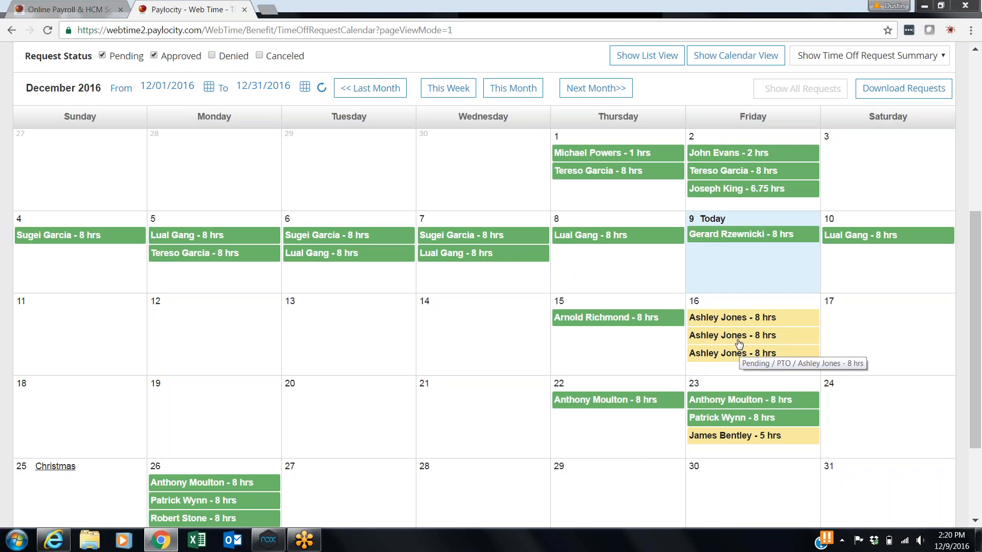
scroll(323, 343, down, 2)
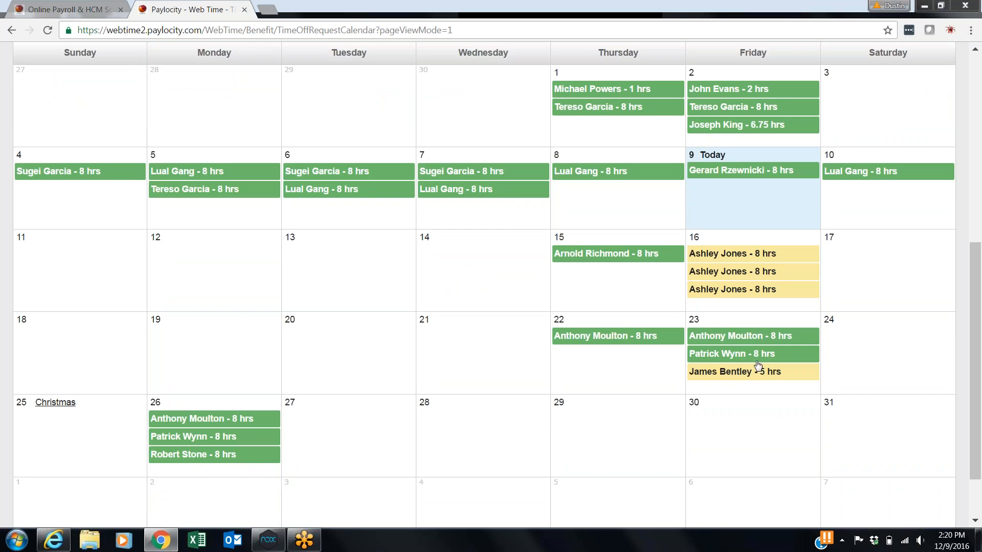
scroll(403, 326, up, 3)
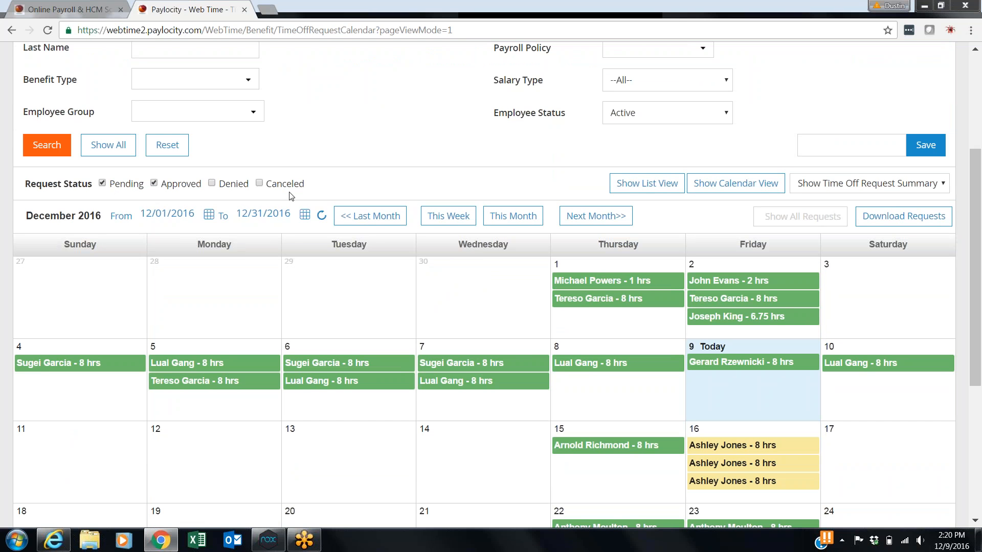
scroll(455, 281, down, 2)
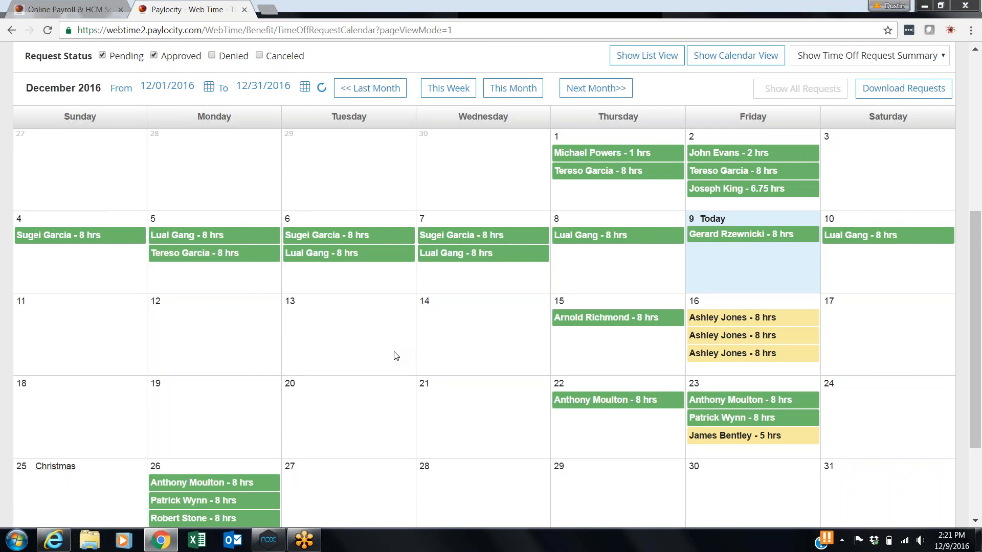
scroll(404, 358, down, 1)
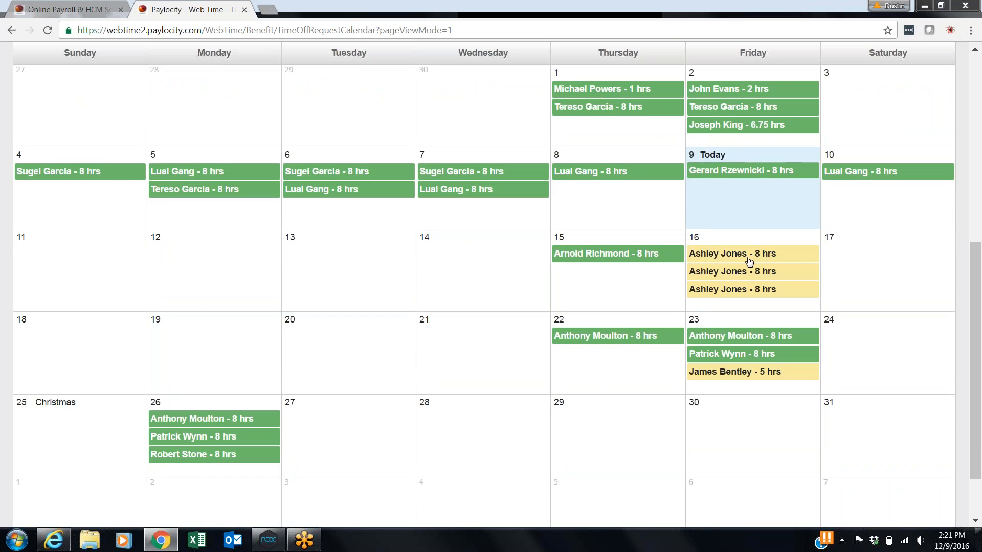
View the details of the first pending PTO request on 12/16/2016 and close them without approving or denying it.
mouse_move(749, 262)
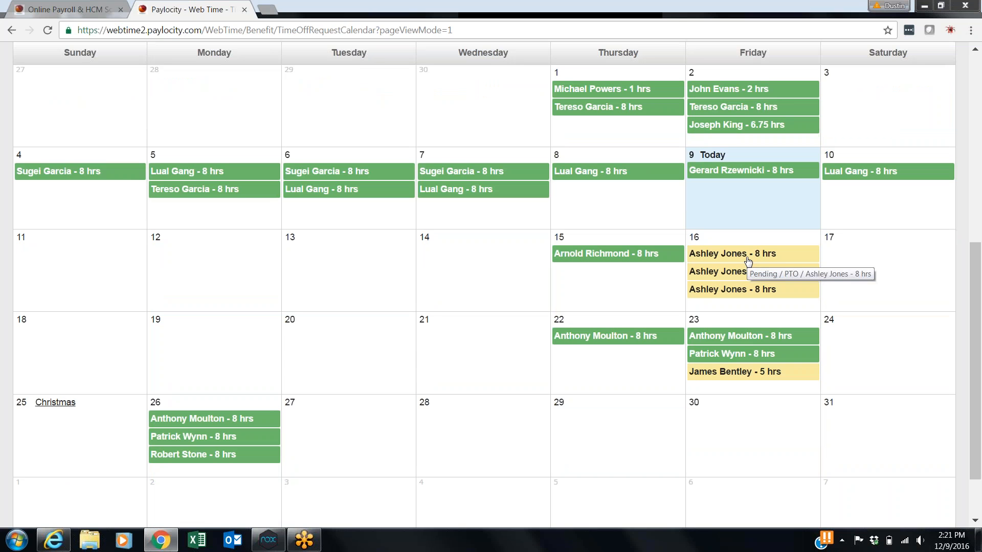
click(737, 256)
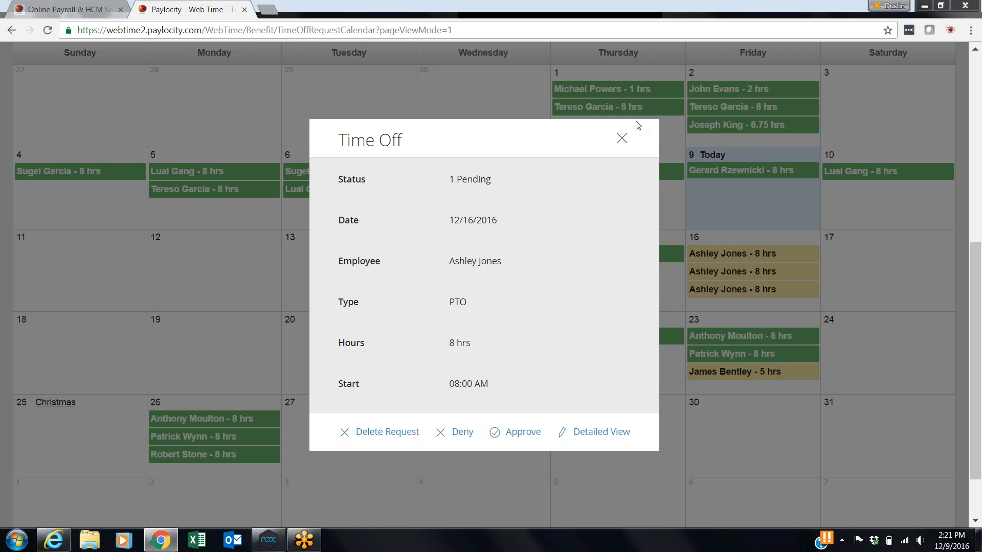
click(622, 139)
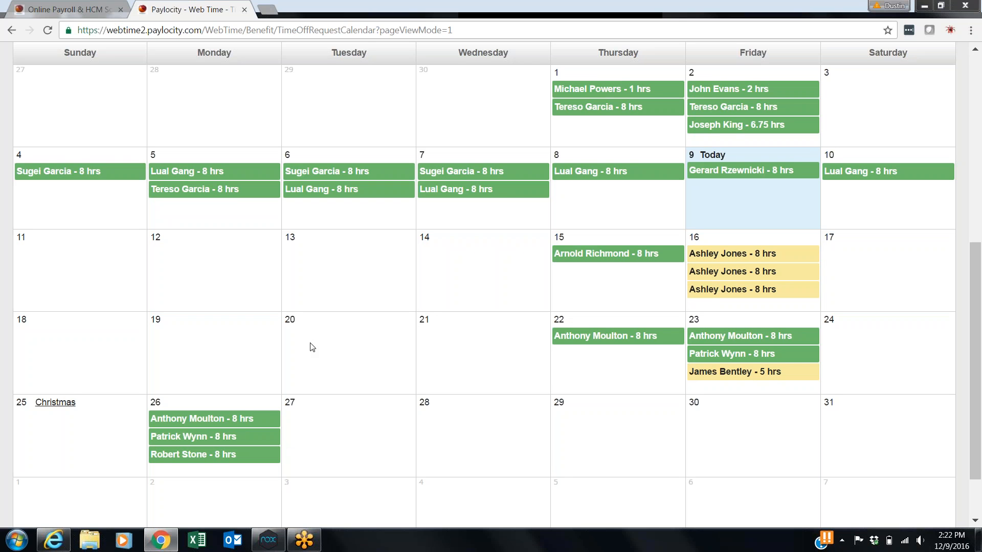
Switch to the web clock in Internet Explorer, log in with the employee's badge number and dismiss the offer to remember the password.
mouse_move(161, 540)
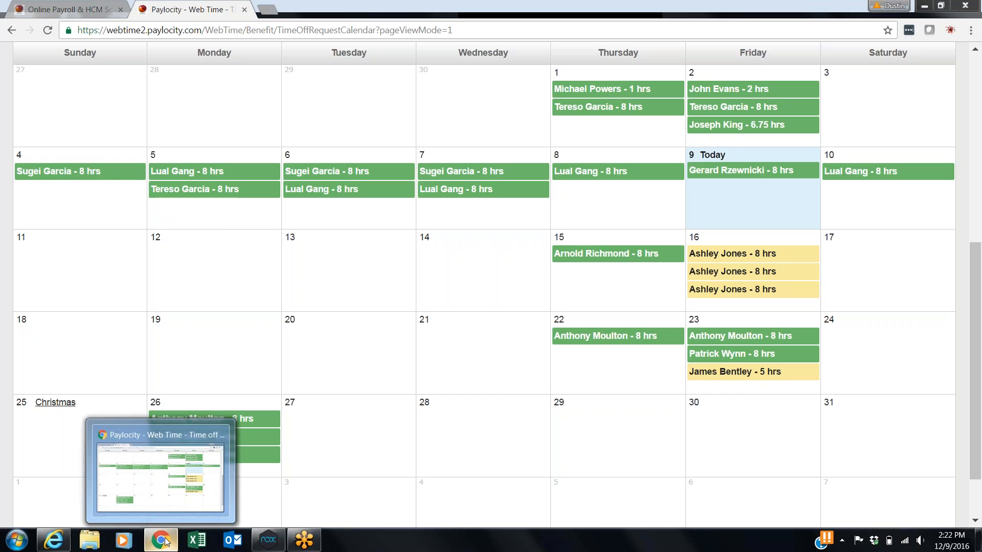
click(53, 539)
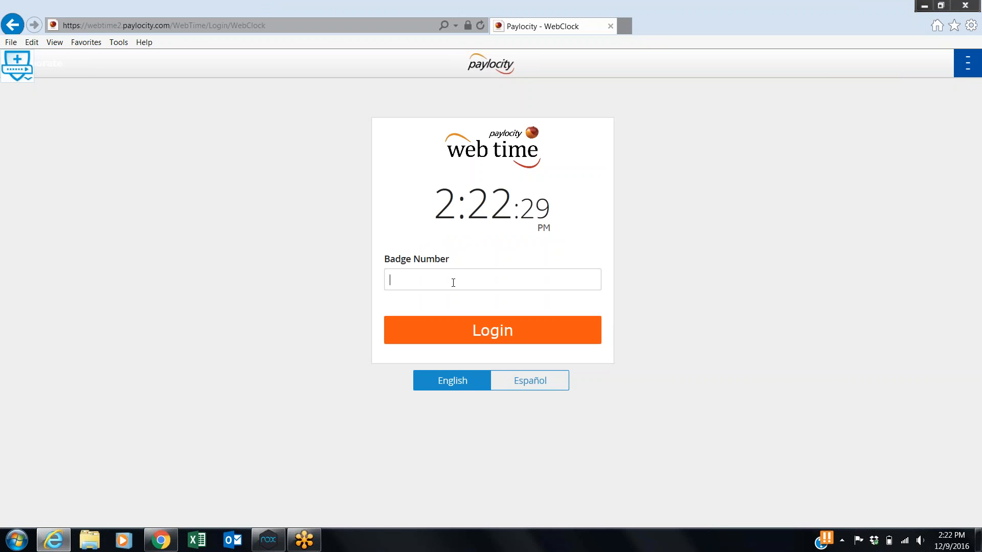
text(••••)
click(493, 334)
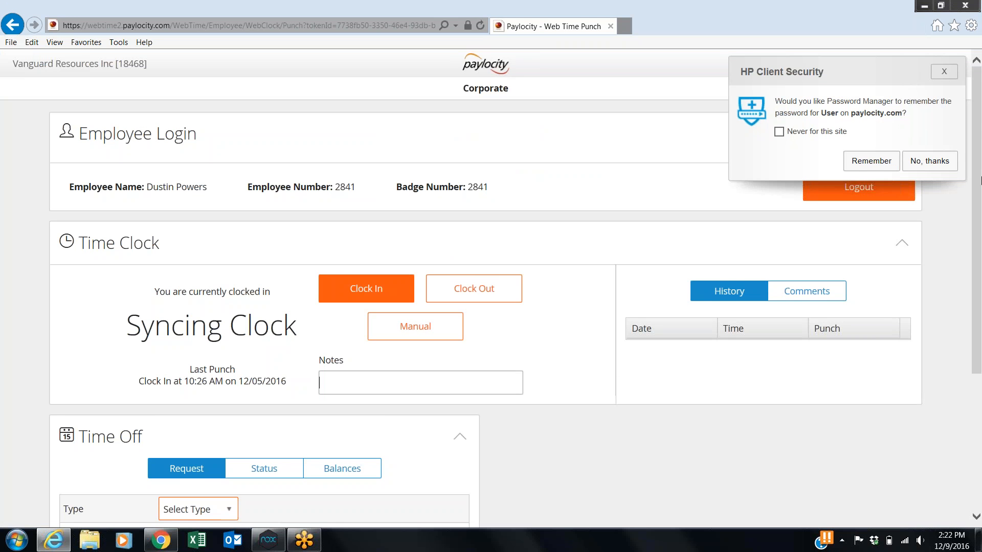
scroll(979, 180, down, 1)
click(945, 71)
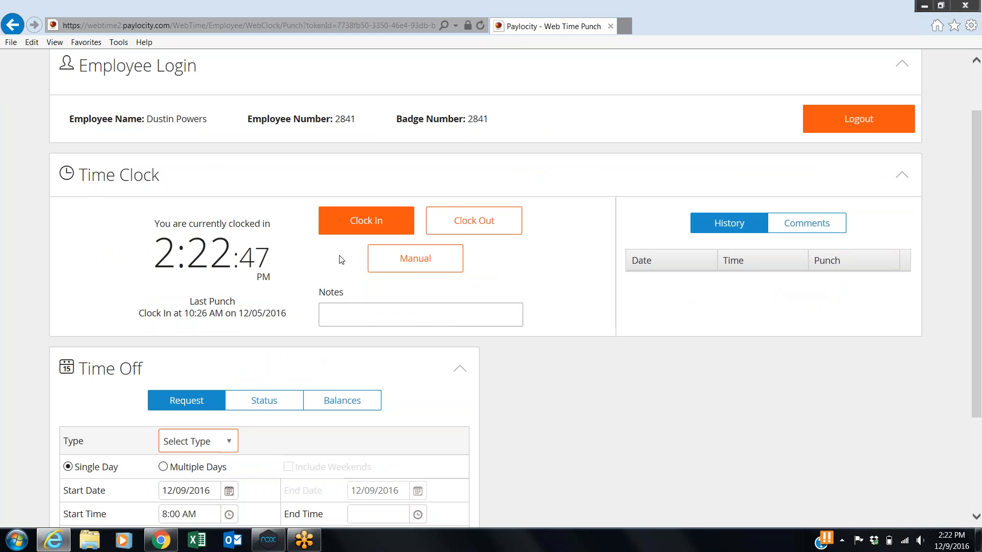
Clock the employee in, and look at the Manual Web Punch form before cancelling it.
click(353, 228)
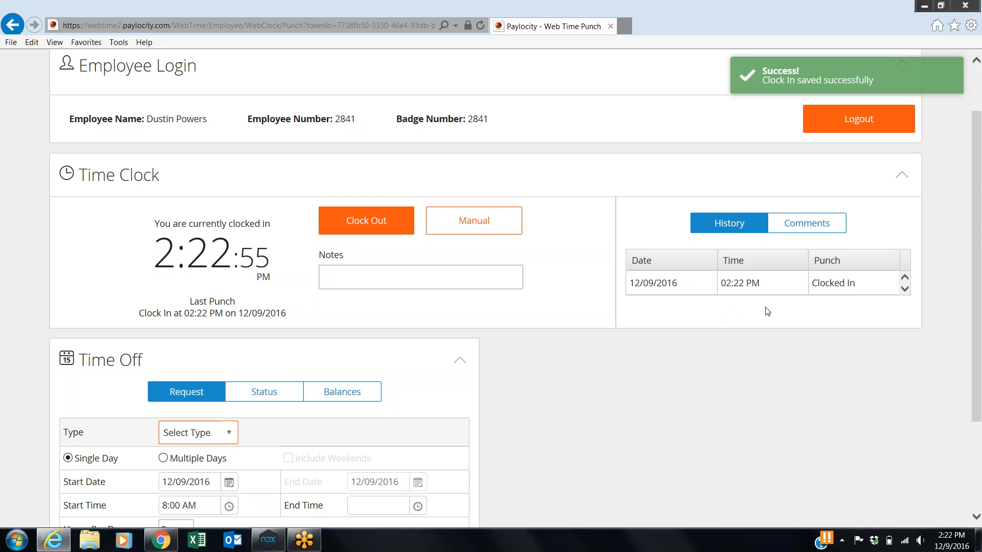
click(453, 225)
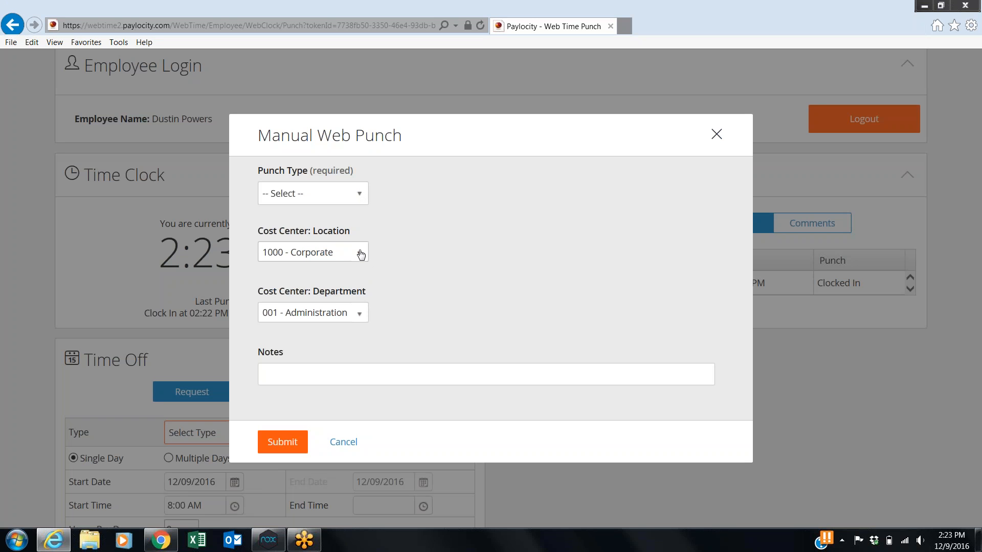
click(343, 444)
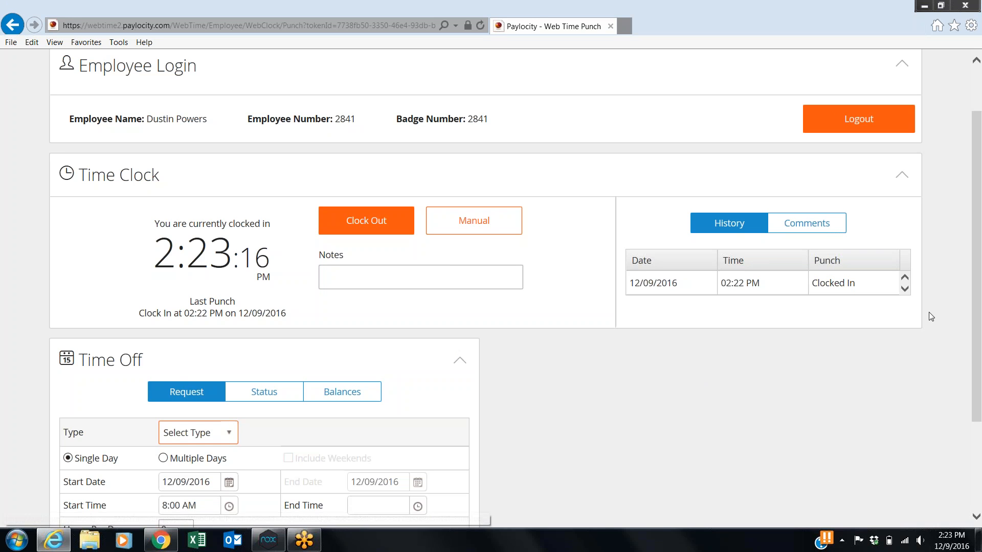
Clock the employee out with the note "Forgot my badge".
click(404, 282)
text(Fo)
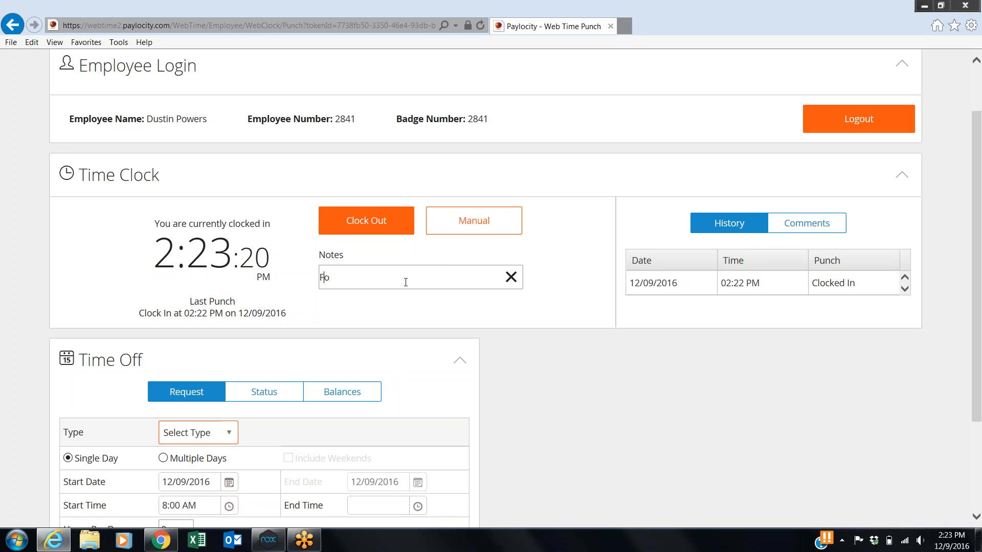
text(rgot my badge)
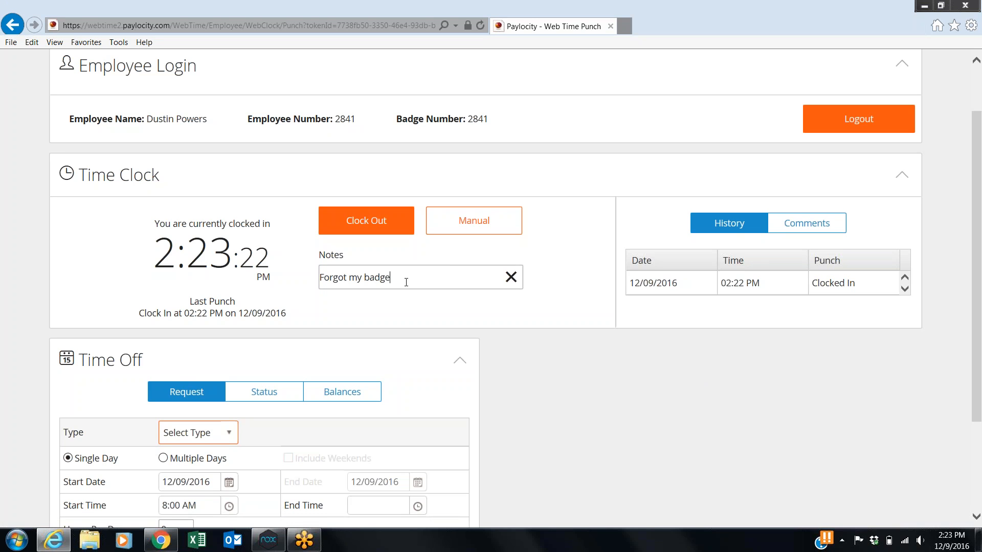
click(407, 228)
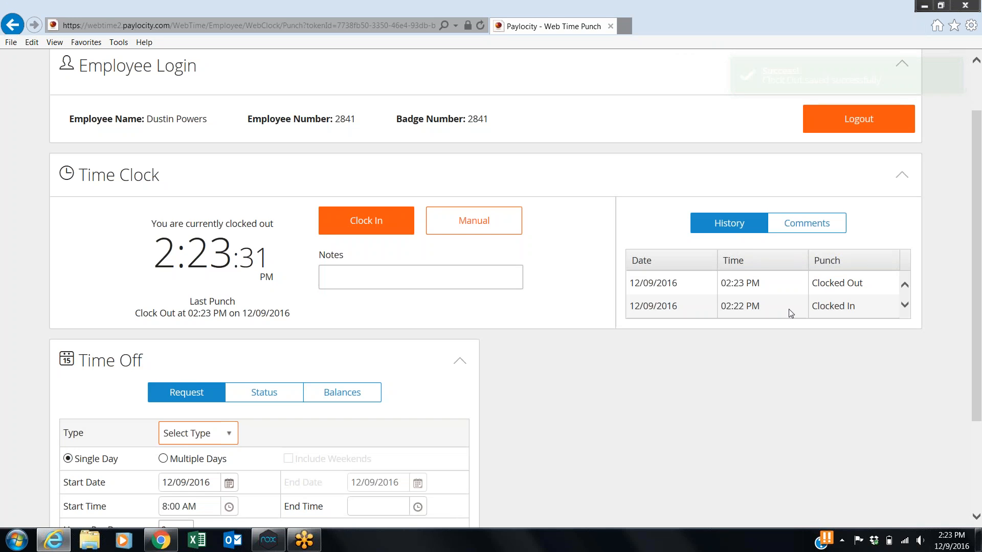
Switch to Web Time in Chrome, open the clocked-out employee's time card and check the 12/09/2016 punches and the clock-out note.
click(161, 540)
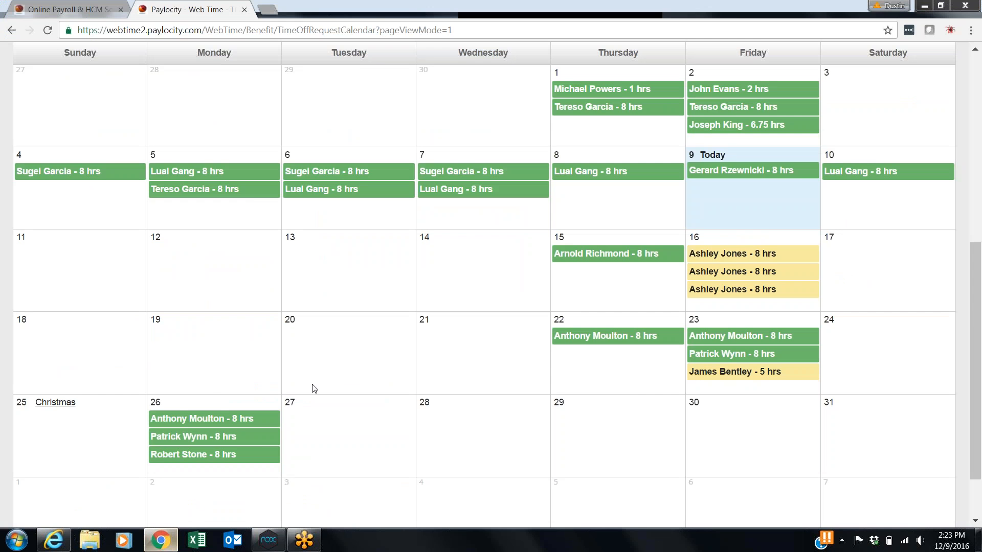
scroll(323, 366, up, 8)
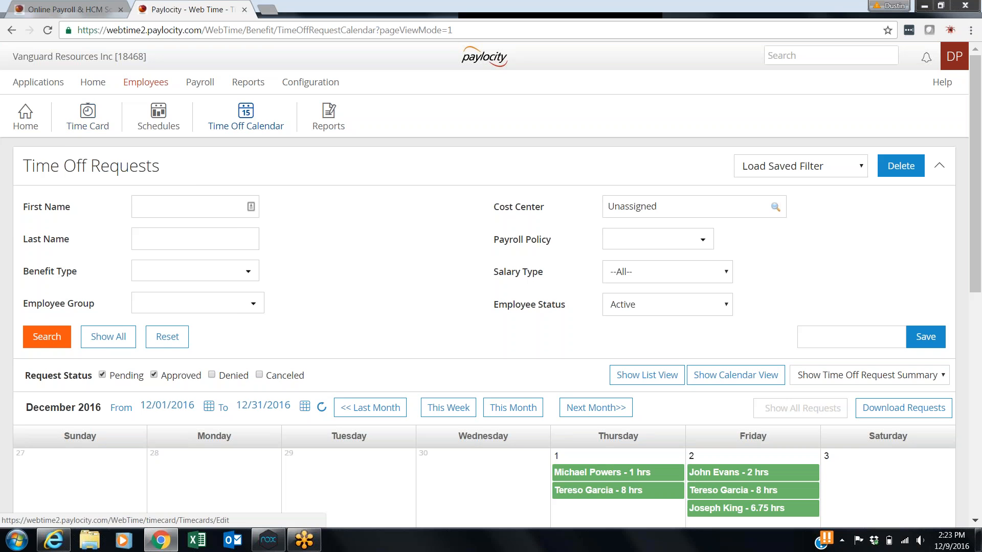
mouse_move(88, 95)
mouse_move(146, 85)
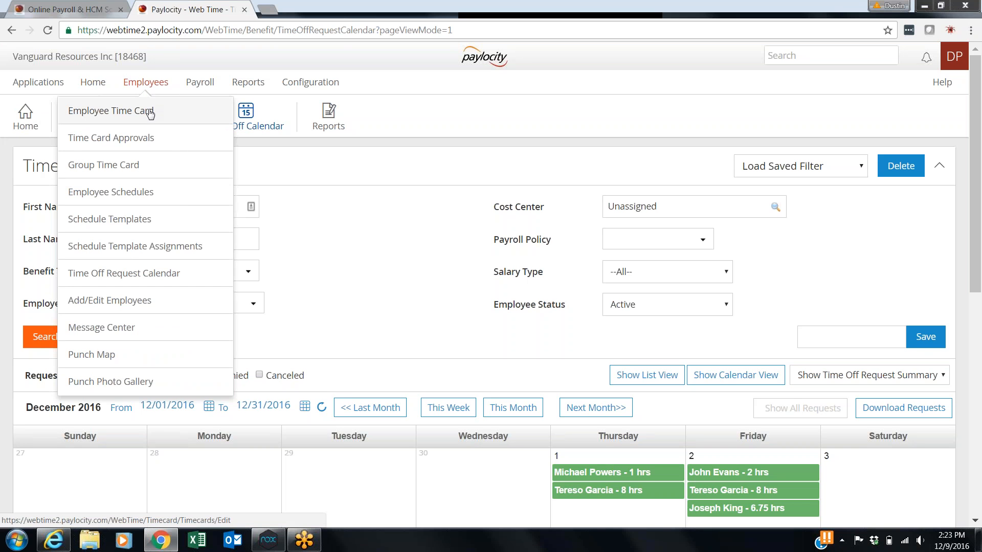
click(146, 109)
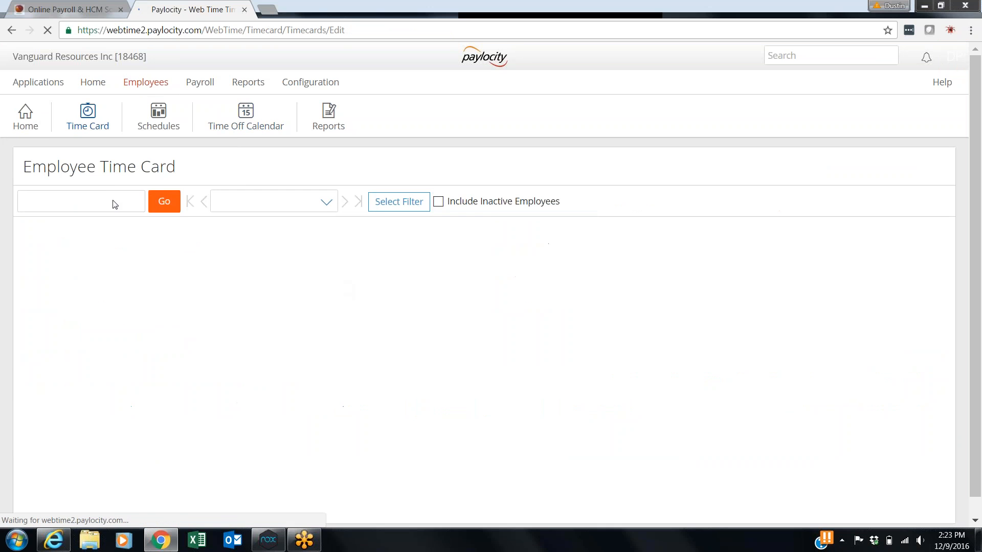
click(105, 205)
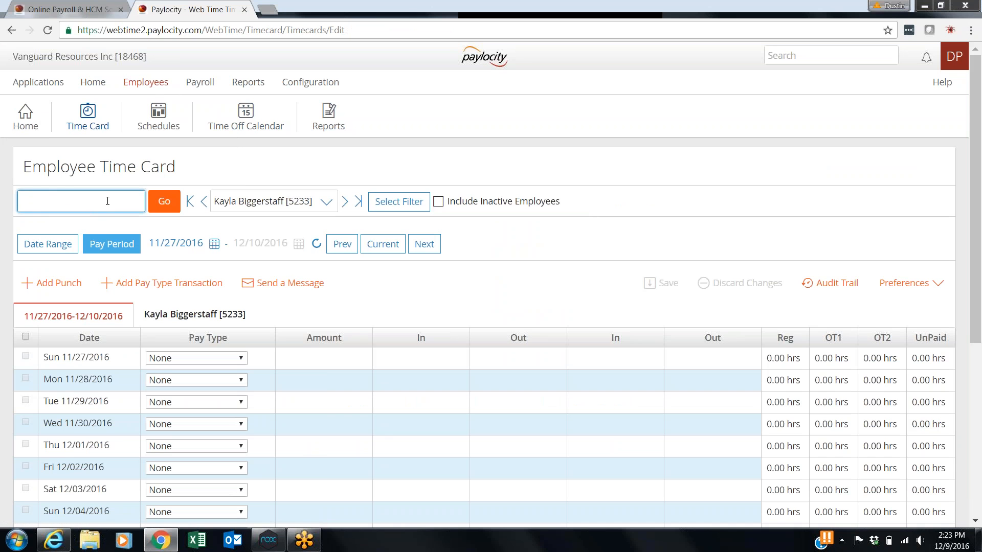
text(dustin)
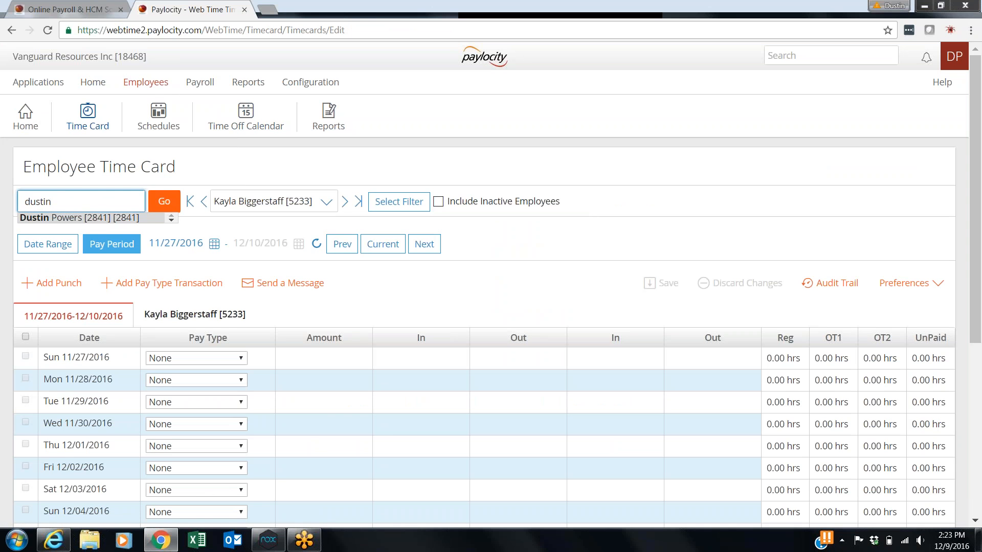
key(Return)
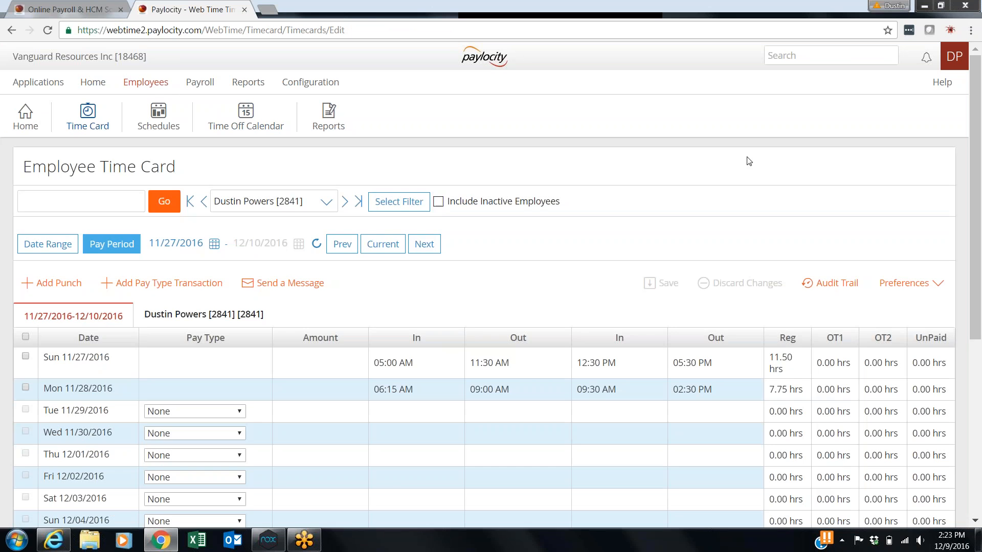
scroll(583, 441, down, 3)
mouse_move(517, 441)
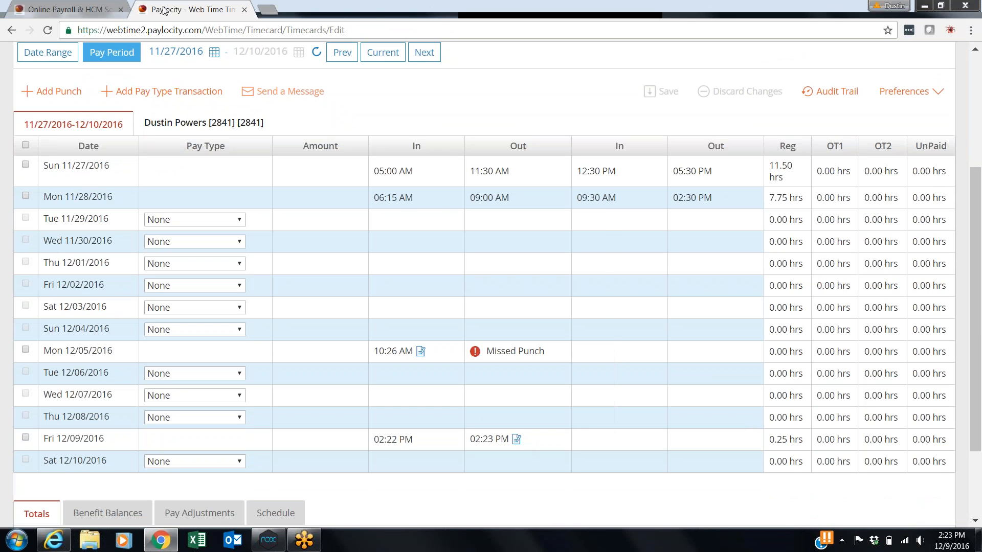
Return to the web clock in Internet Explorer, log in again with the employee's badge number and decline to remember the password.
click(53, 540)
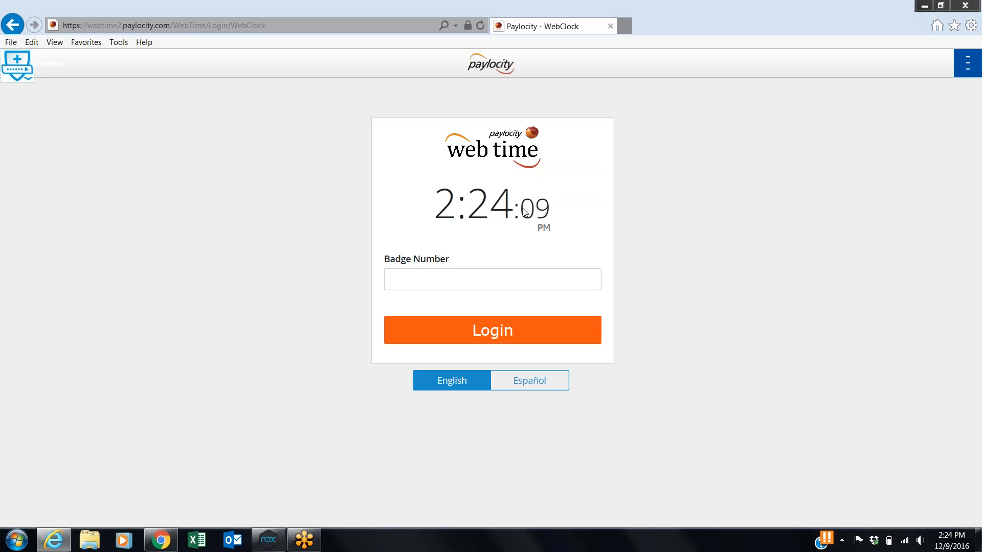
text(1)
key(Return)
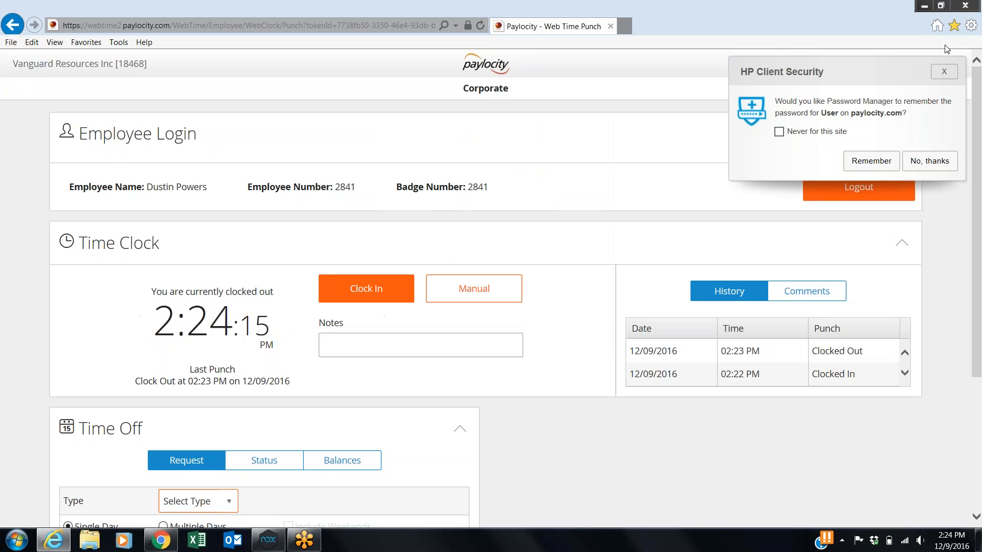
click(945, 73)
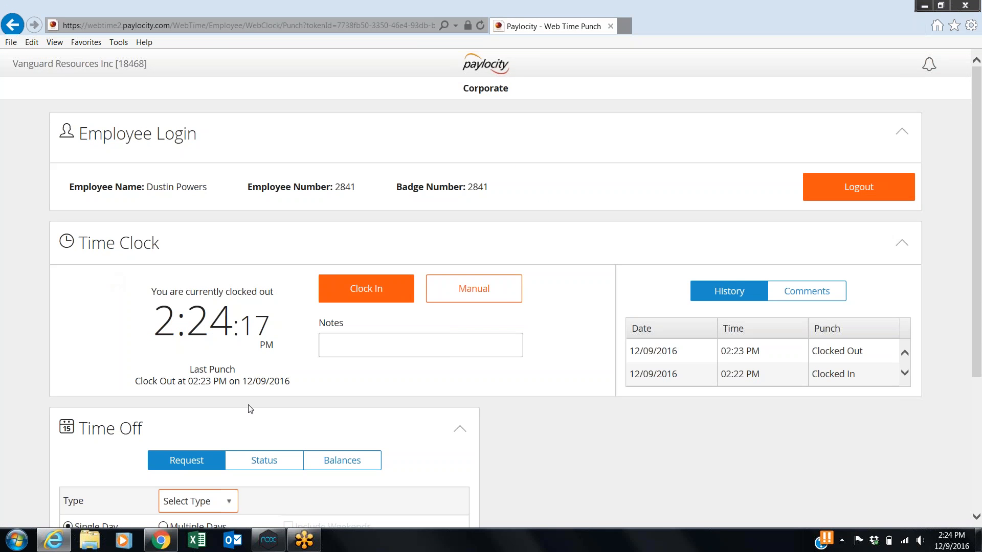
Fill in a single-day PTO time off request starting 12/12/2016 with 8 hours per day.
click(366, 288)
drag(979, 136, 978, 273)
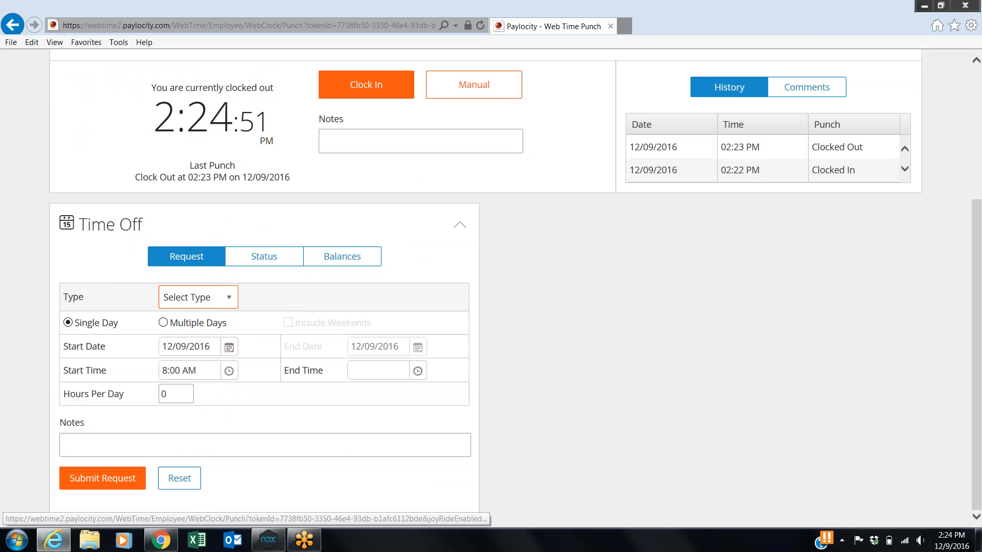
click(230, 298)
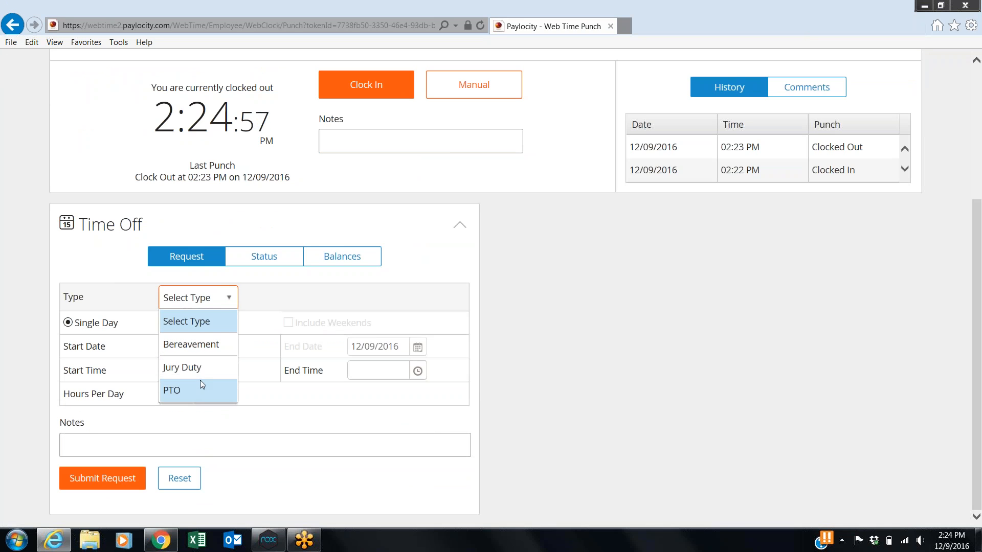
click(198, 394)
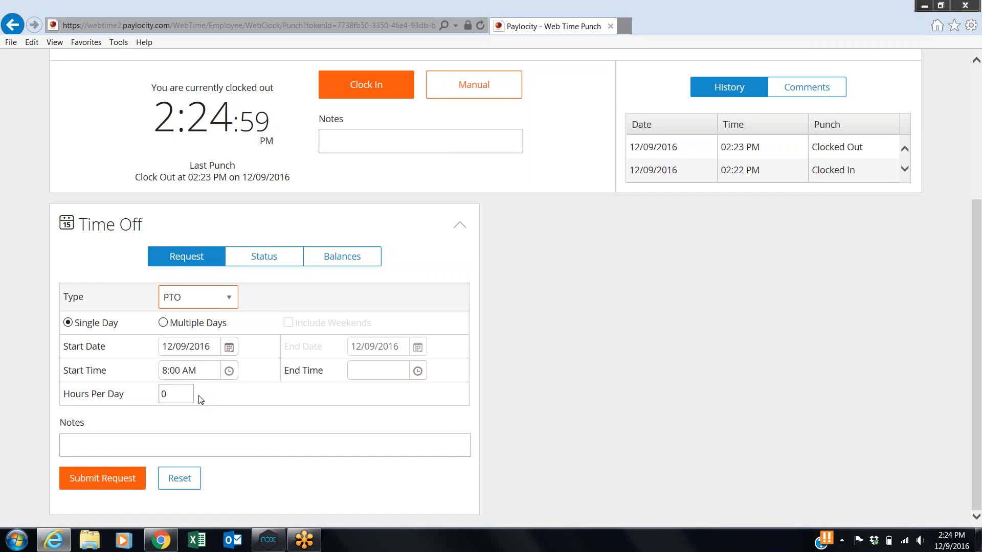
click(229, 346)
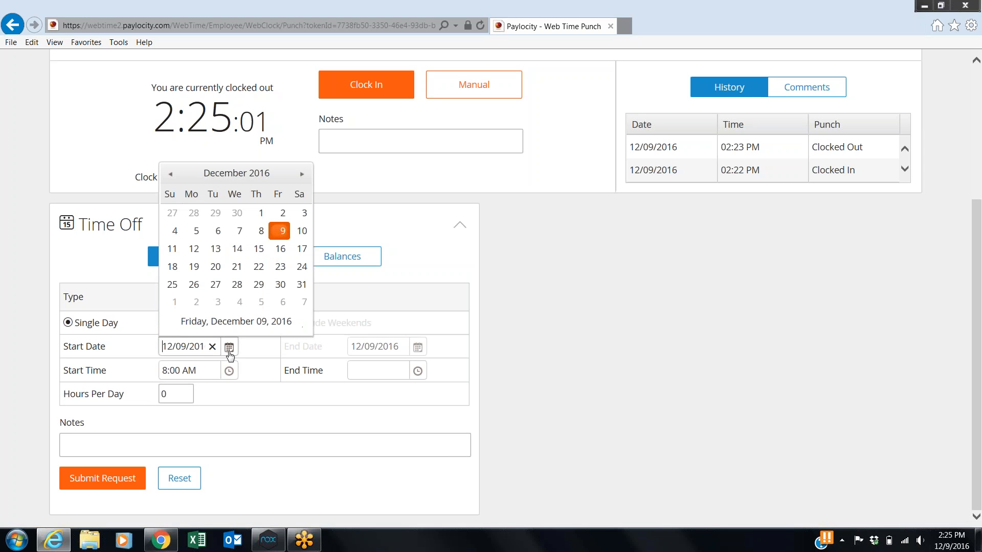
click(194, 249)
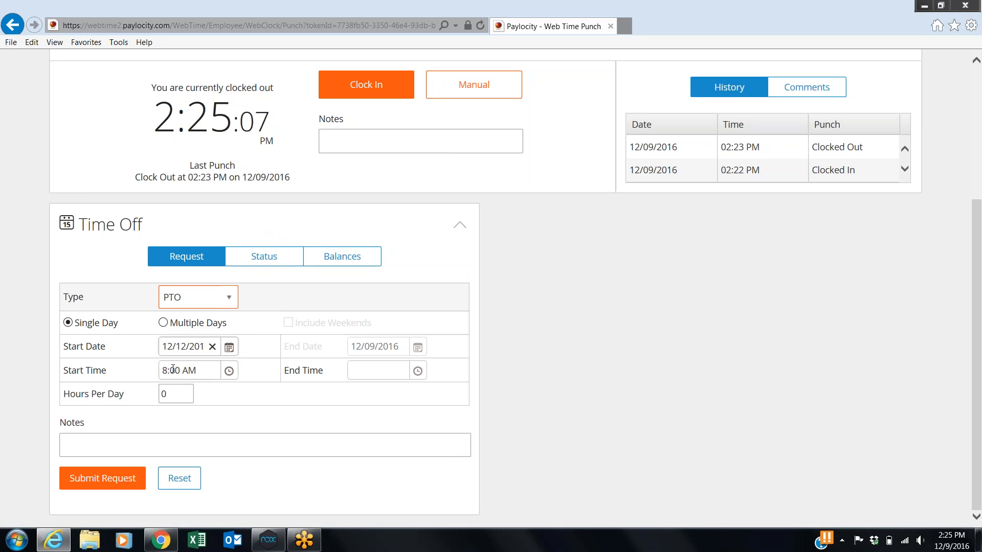
click(172, 394)
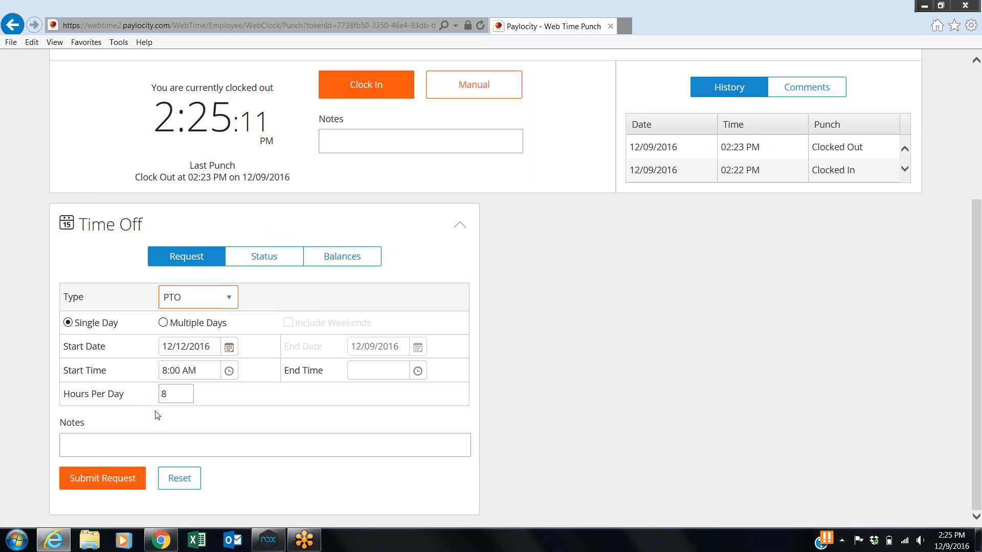
Add the note "Dr. Appointment" to the time off request and submit it.
click(213, 449)
text(Dr. Appointment)
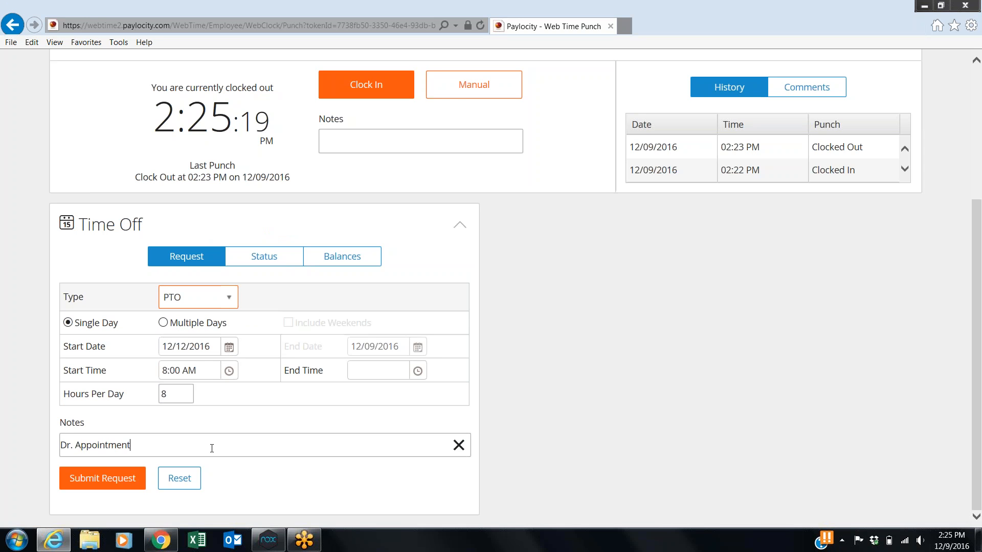
click(84, 478)
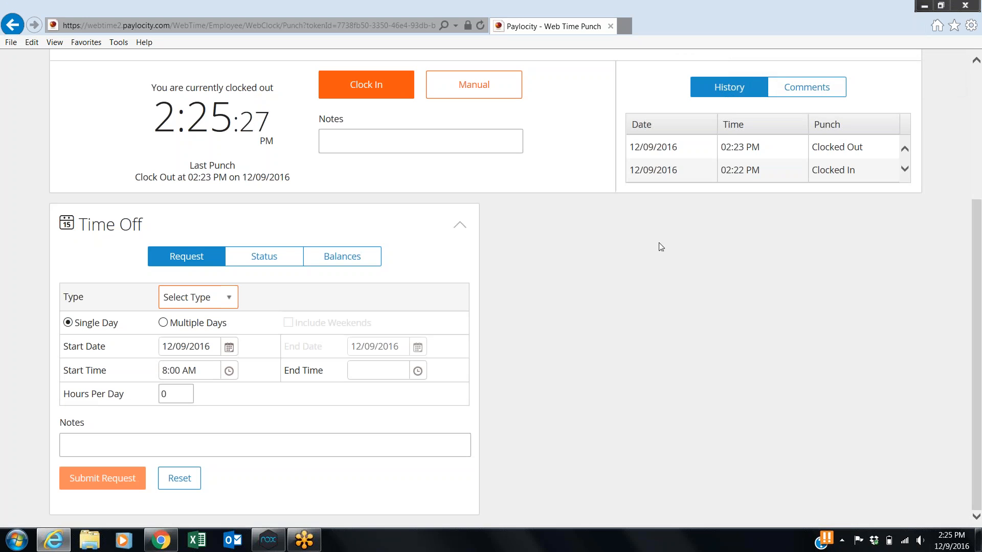
Review the status of the employee's time off requests and the last and available PTO balances.
click(259, 257)
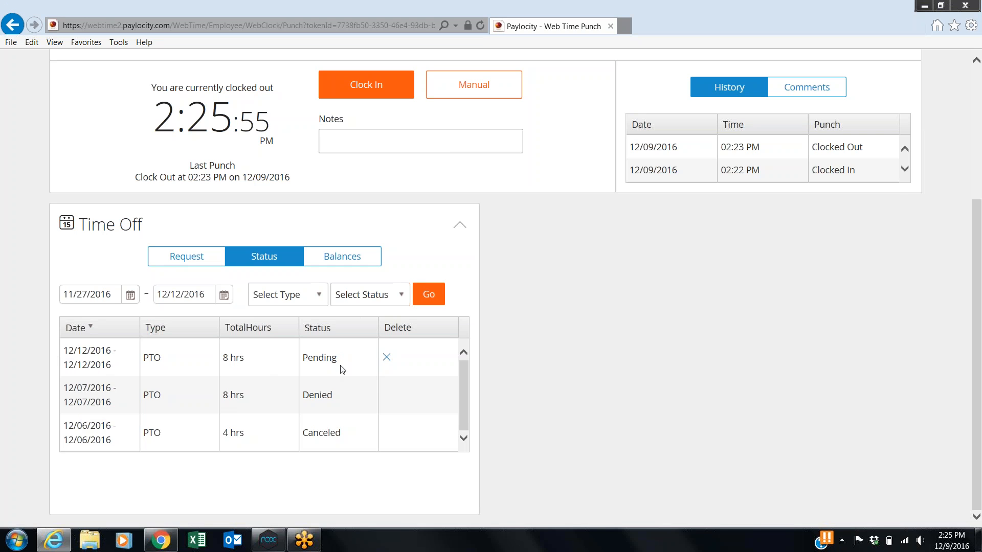
click(329, 265)
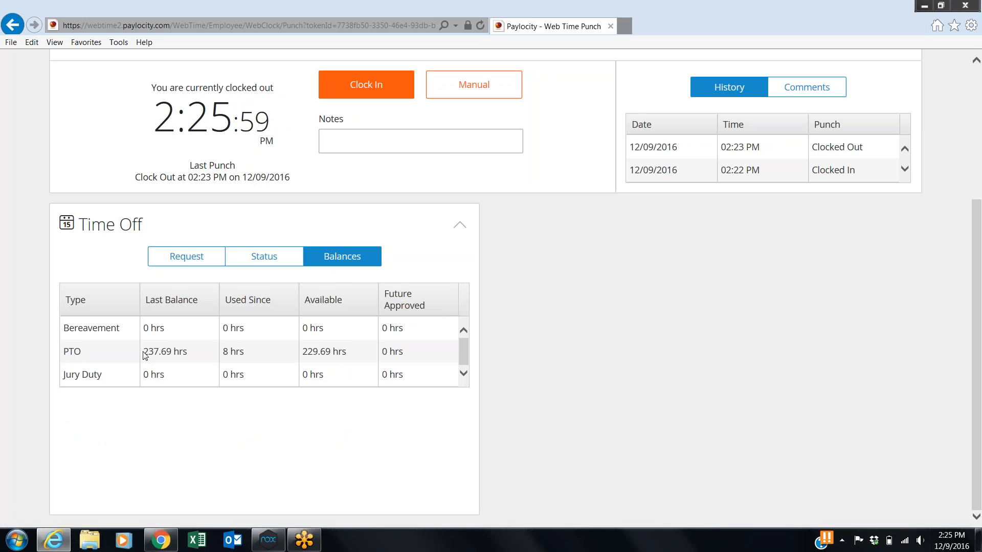
drag(144, 352, 189, 352)
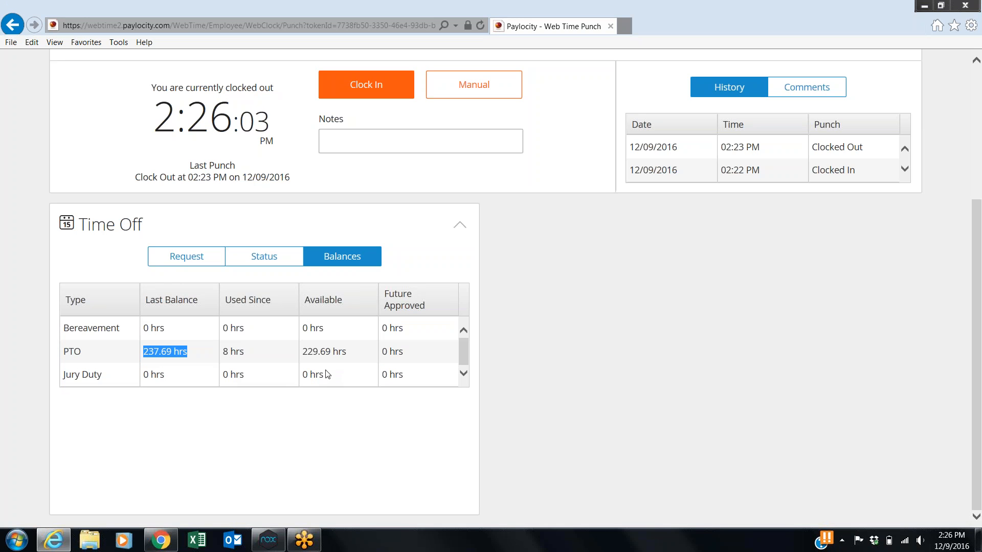
drag(302, 353, 350, 358)
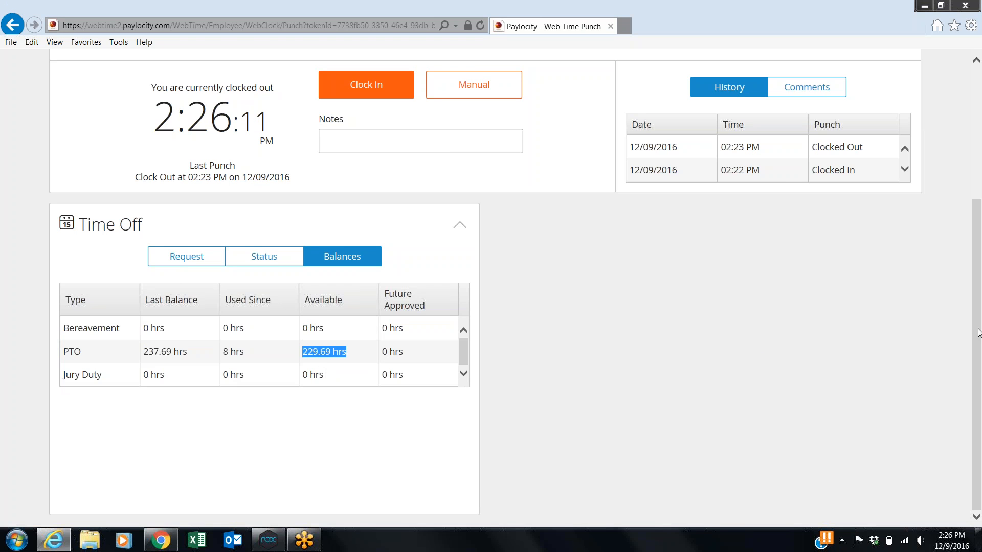
scroll(763, 343, up, 4)
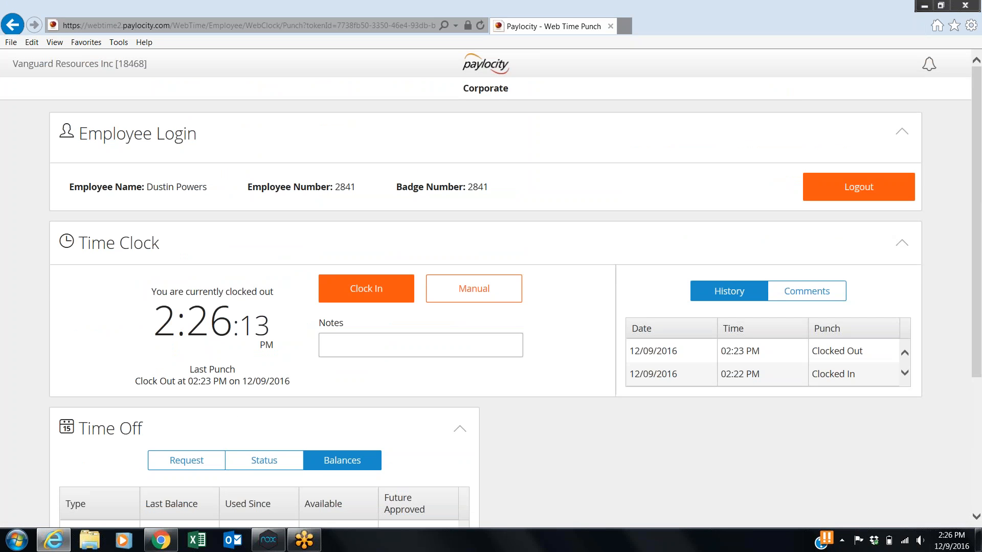
scroll(949, 218, down, 2)
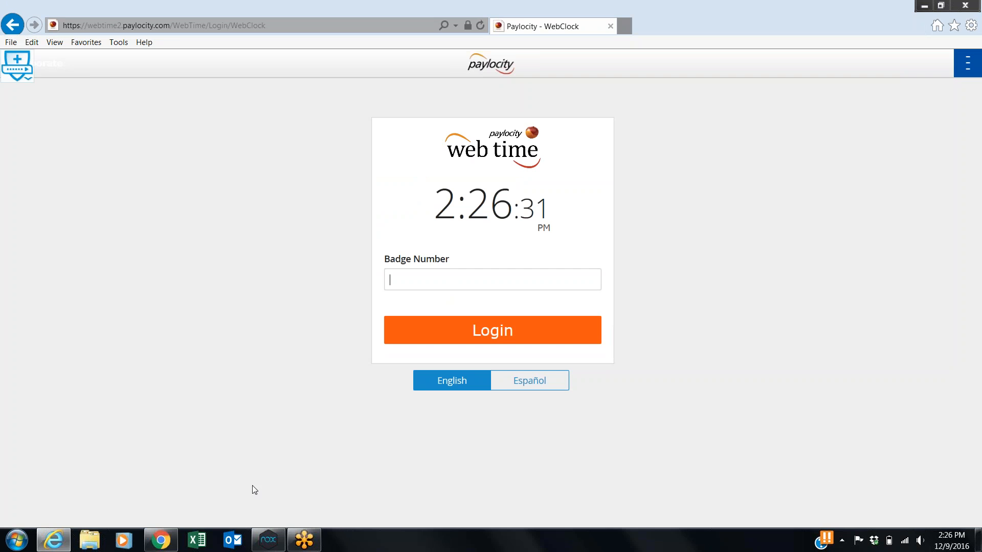
Switch to Web Time in Chrome and approve the pending 12/12/2016 PTO request from the supervisor dashboard.
click(162, 546)
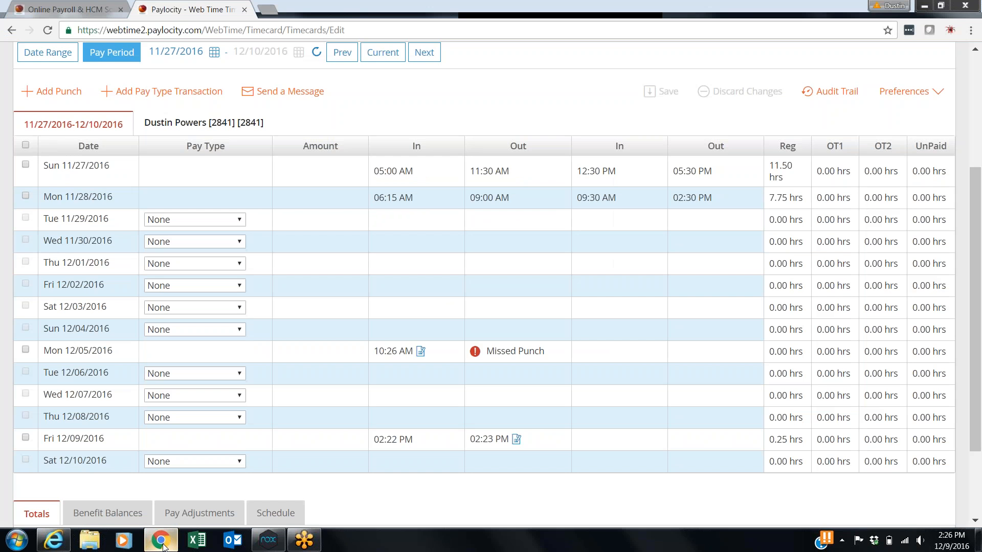
scroll(504, 287, up, 3)
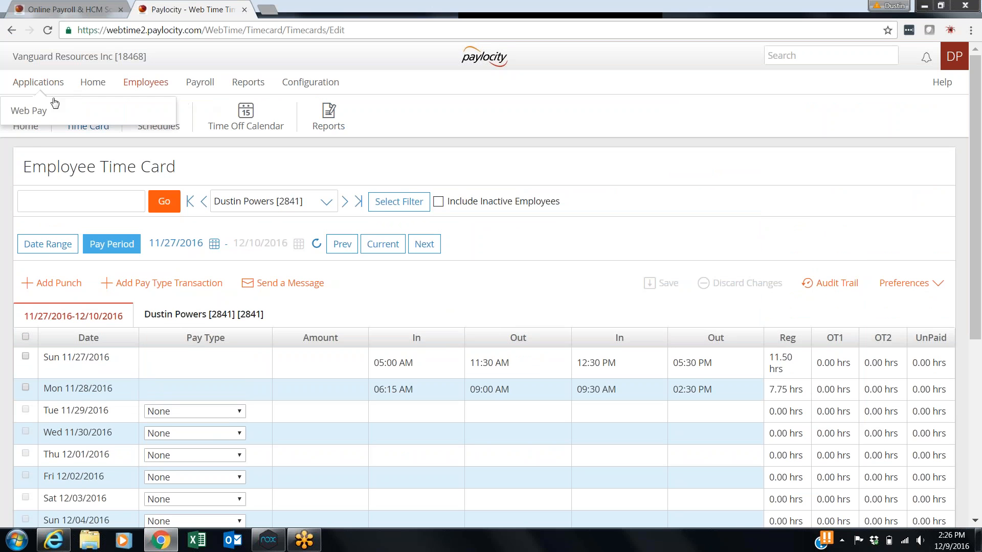
click(27, 127)
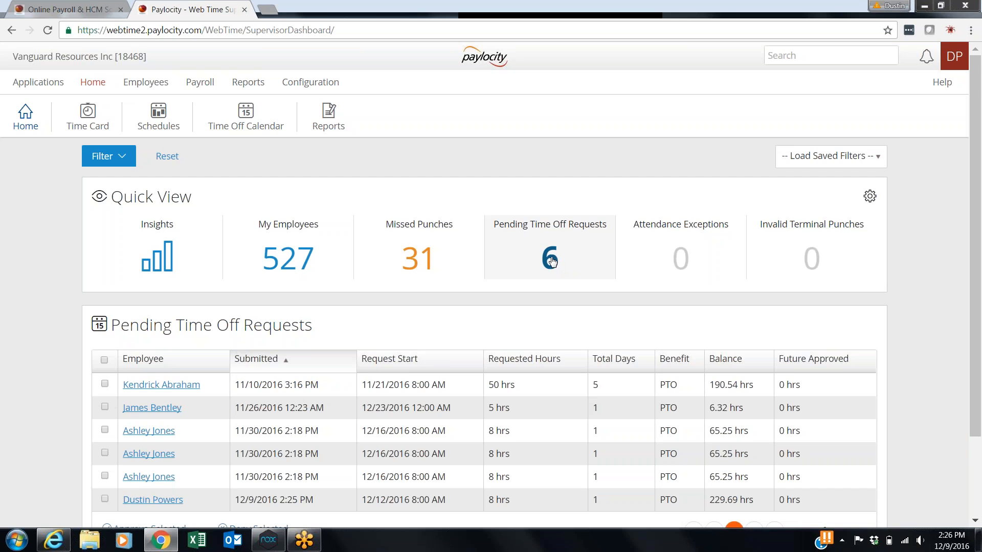
scroll(553, 263, down, 1)
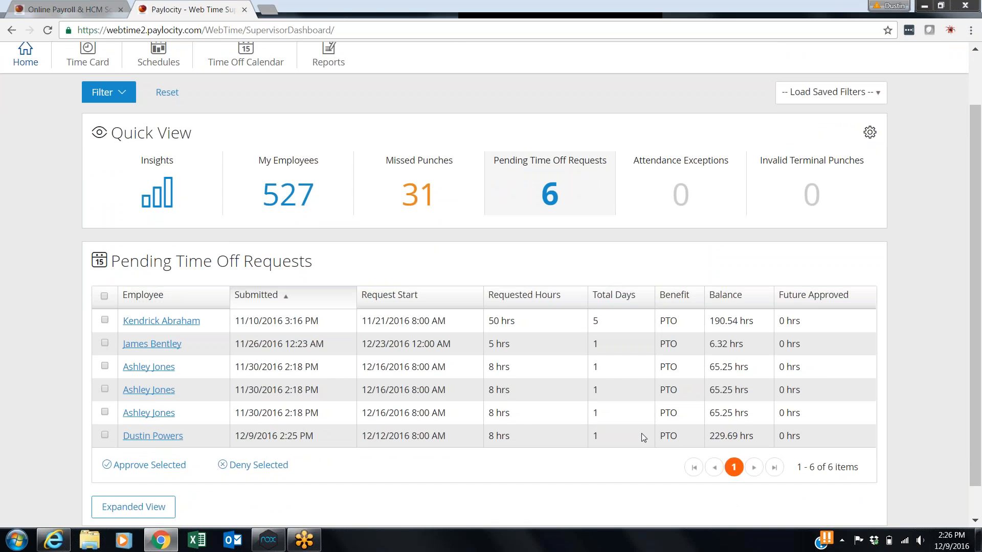
click(105, 435)
click(157, 471)
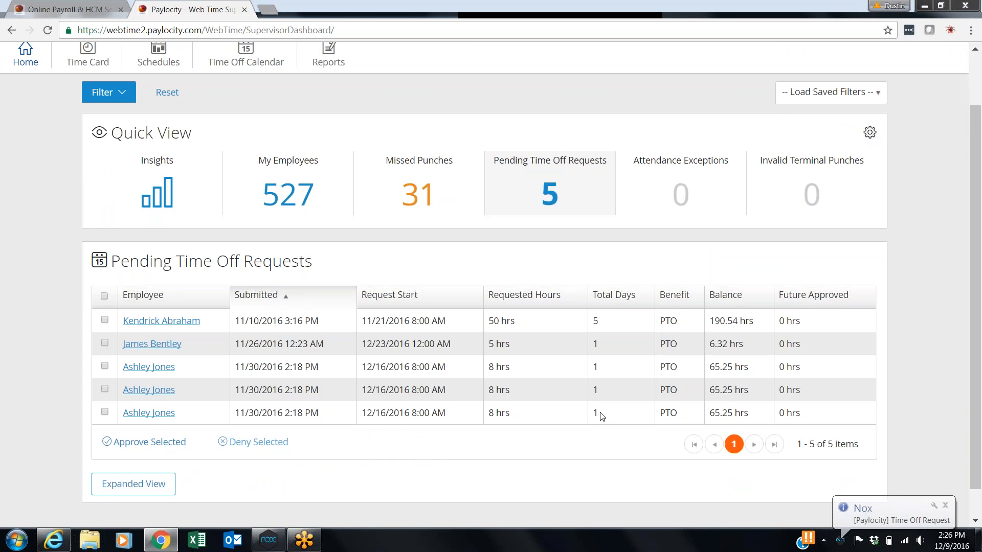
Open the Time Off Calendar and cancel the approved 8-hour PTO request on 12/12/2016.
scroll(315, 210, up, 2)
click(246, 115)
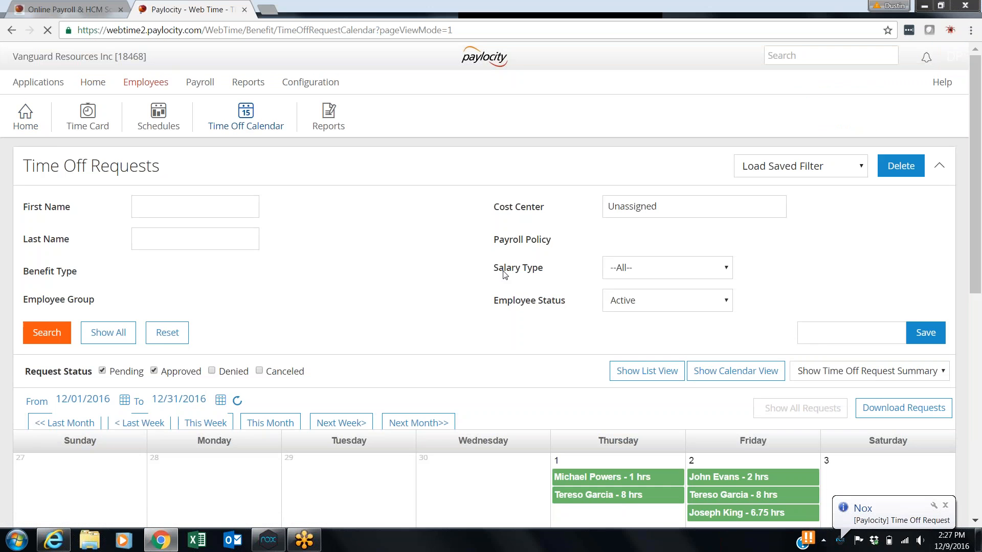
scroll(502, 272, down, 9)
scroll(403, 371, down, 1)
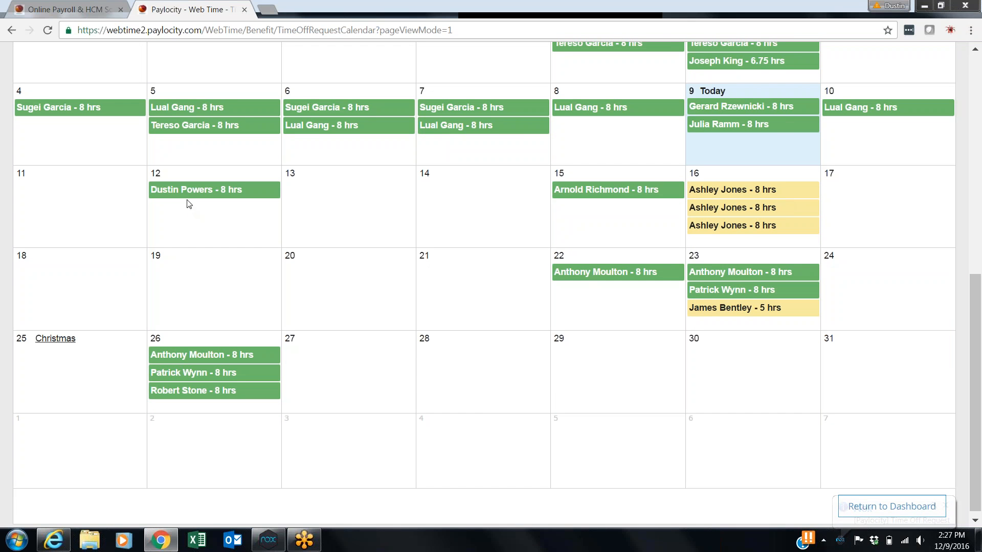
mouse_move(187, 191)
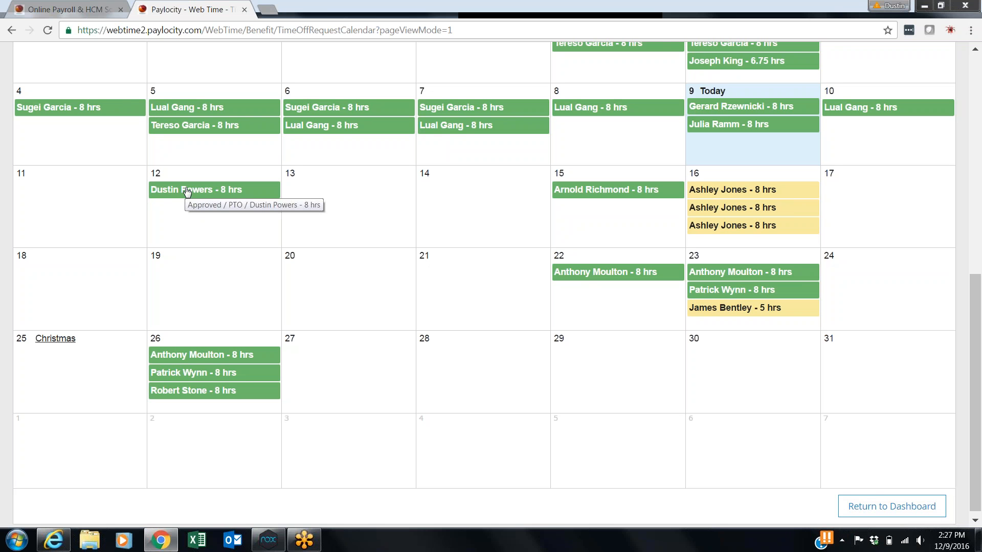
click(187, 192)
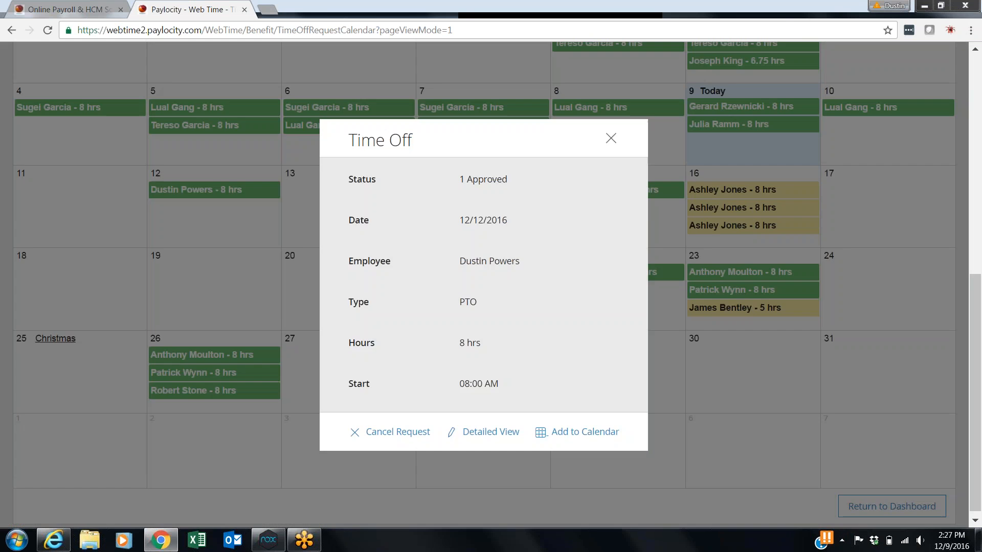
click(402, 434)
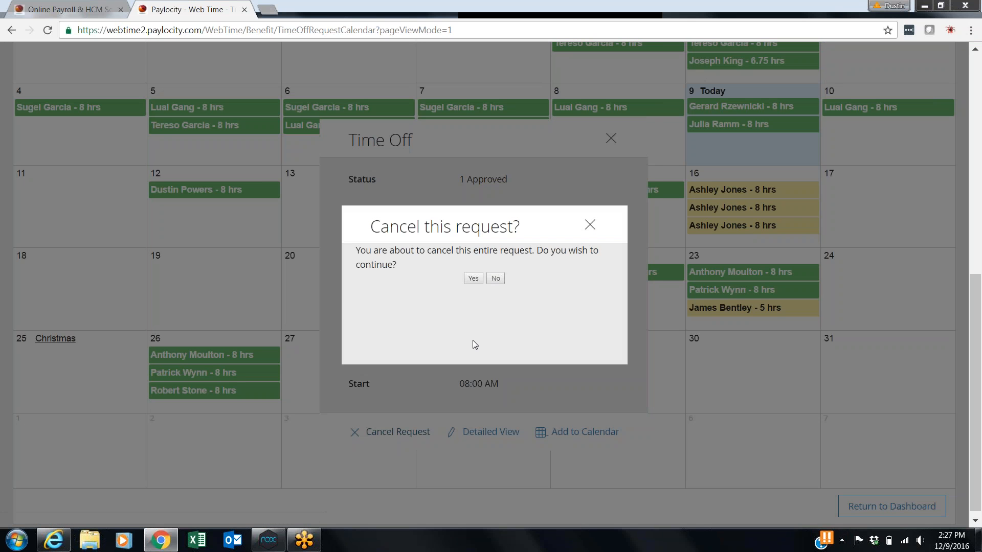
click(472, 278)
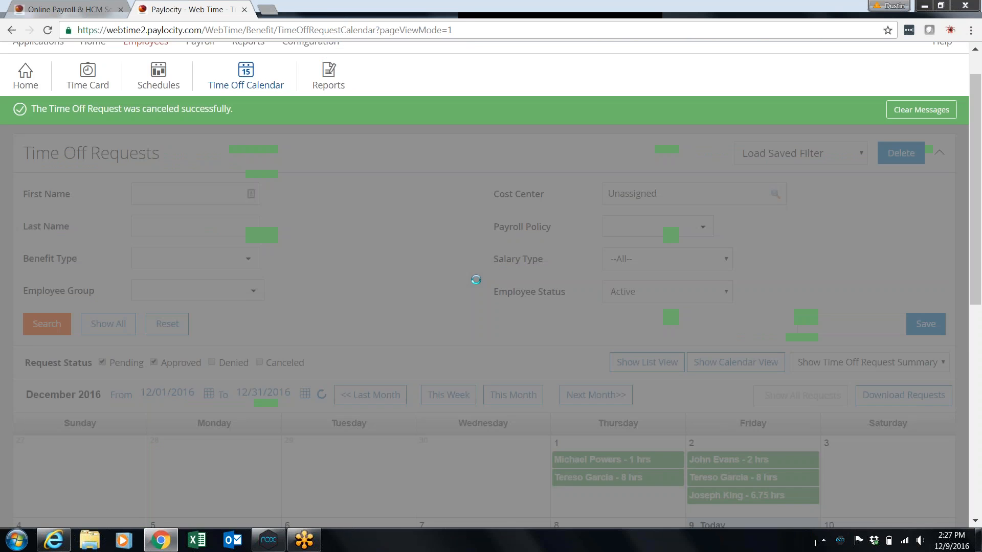
scroll(422, 267, down, 8)
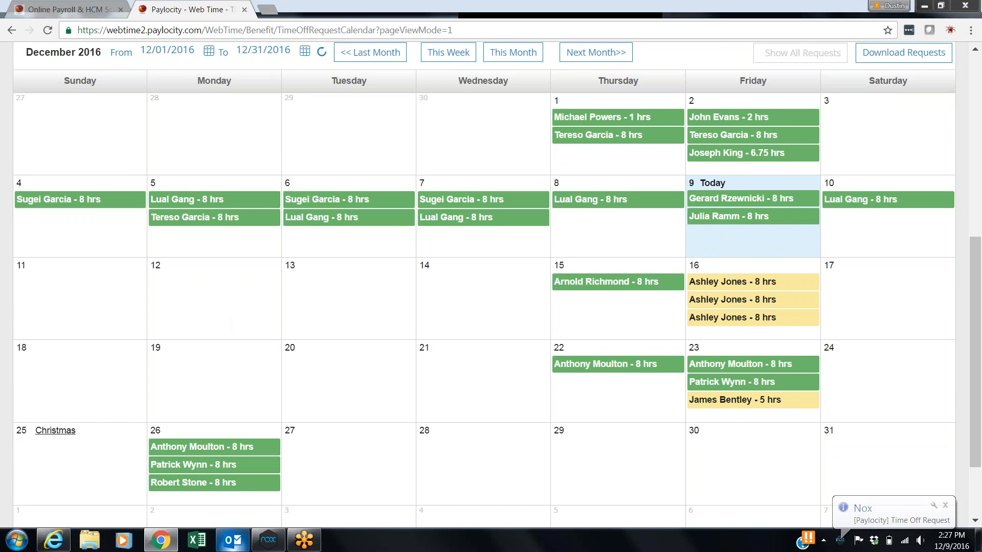
Start Outlook, switch to Nox, and log in to the Paylocity mobile app with the account password.
click(232, 540)
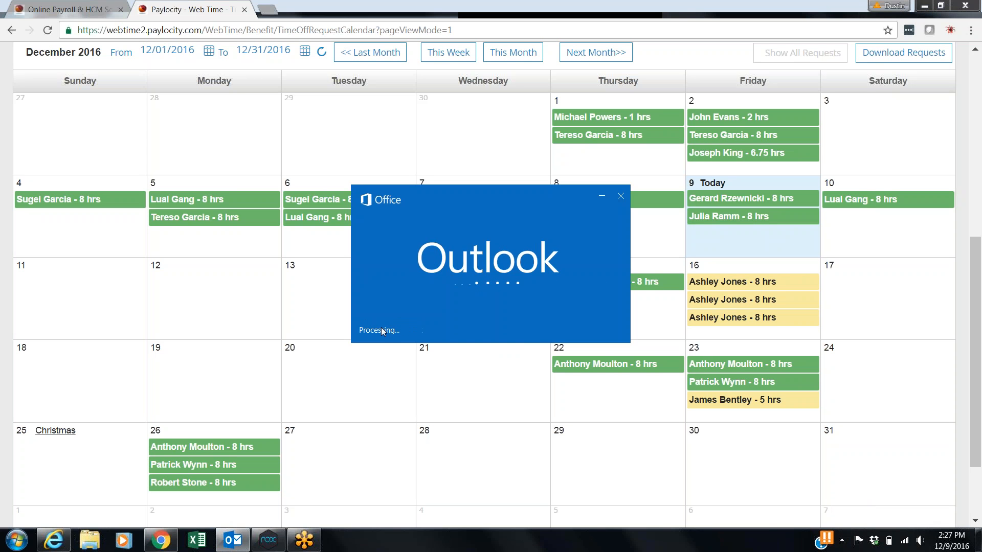
click(268, 540)
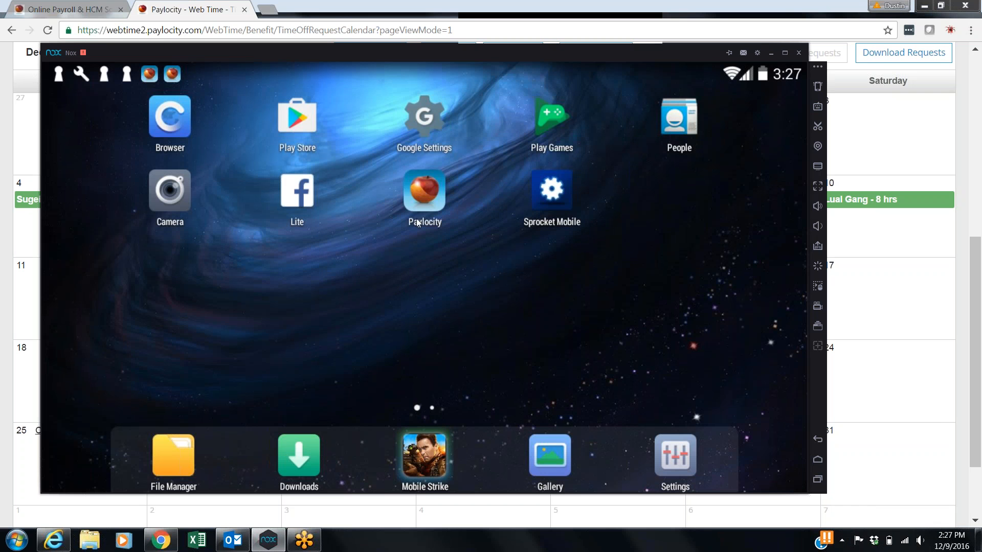
click(425, 199)
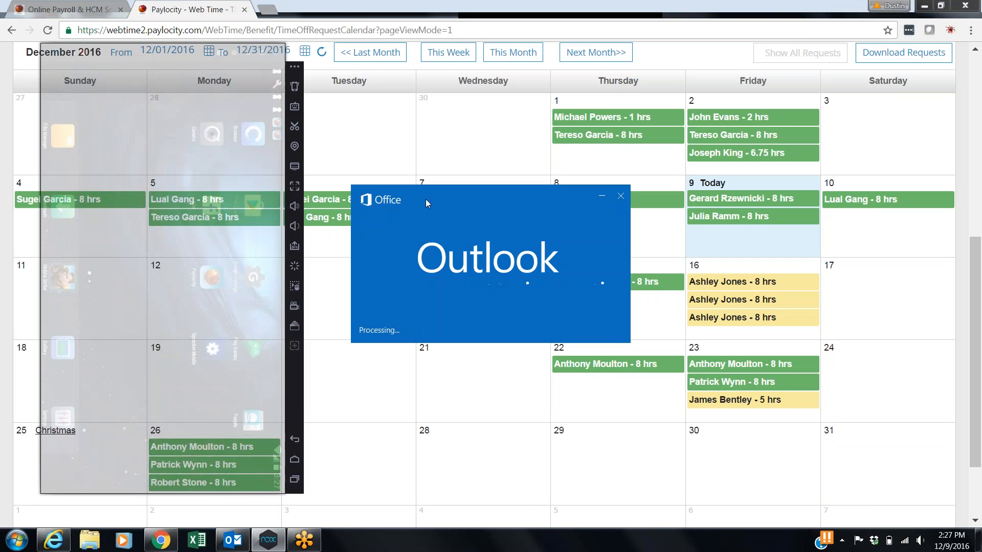
click(205, 272)
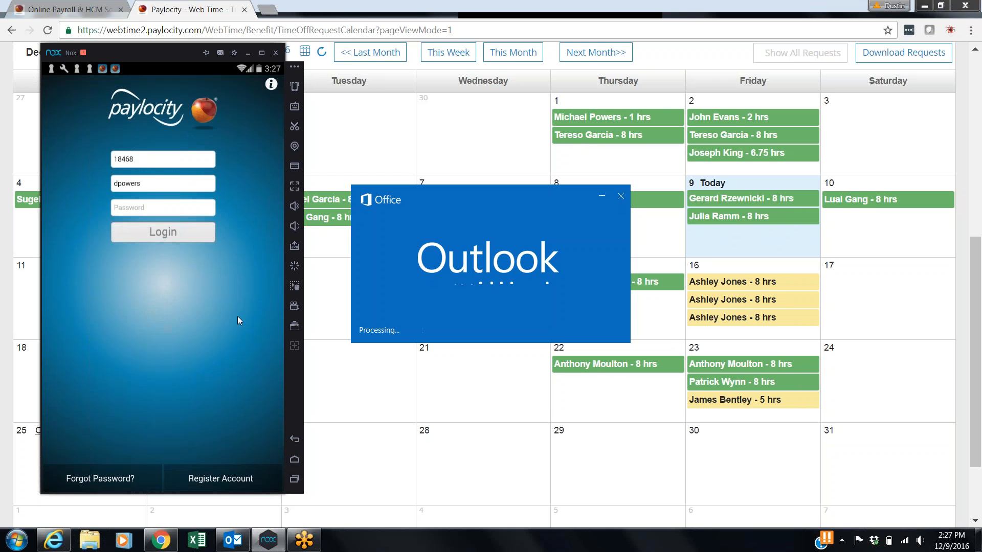
click(608, 196)
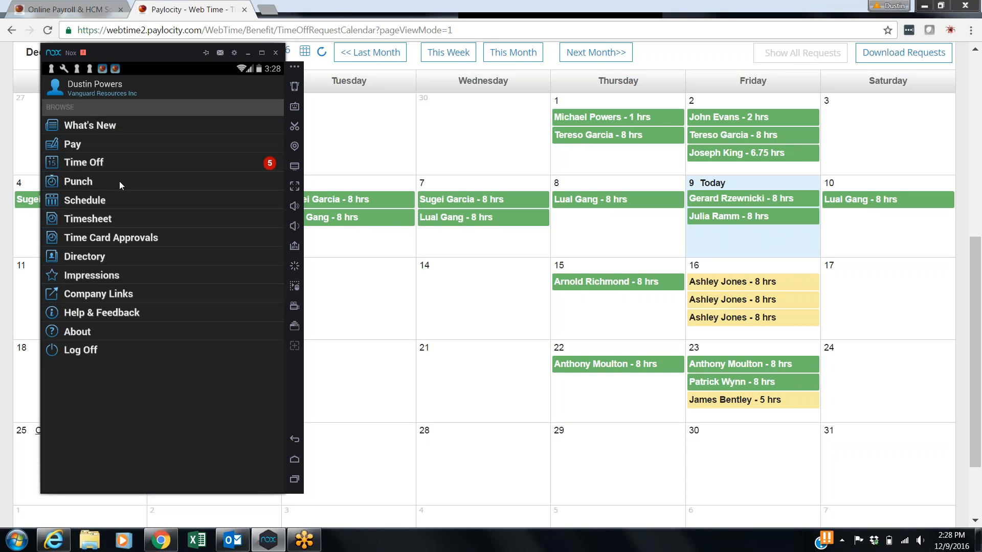
View the What's New page in the mobile app and minimize the Outlook window, returning to Nox.
click(109, 128)
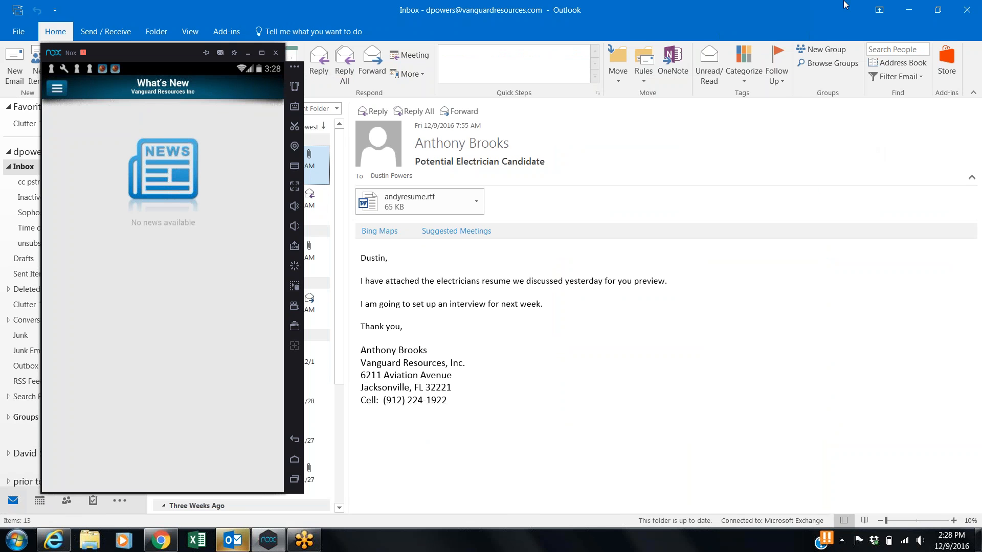
click(248, 53)
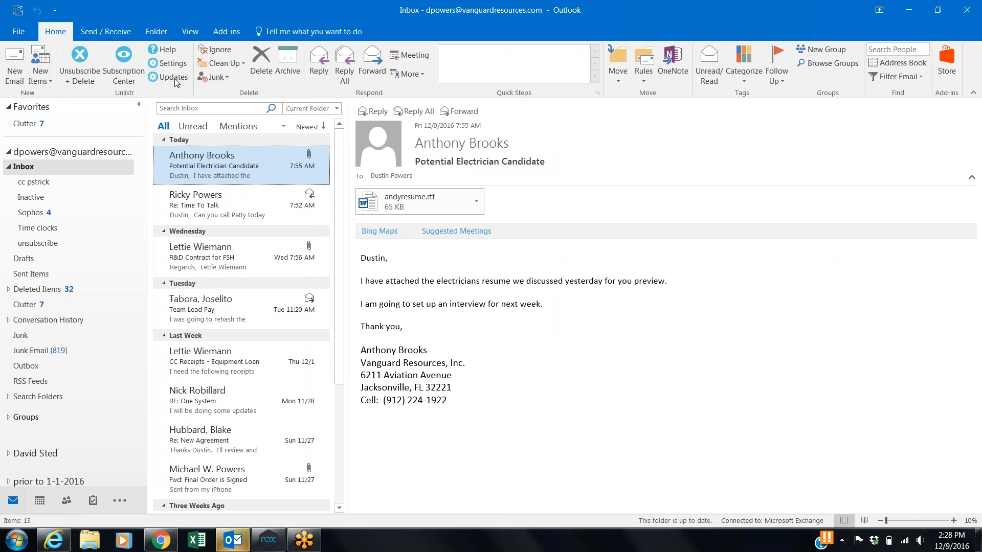
click(912, 10)
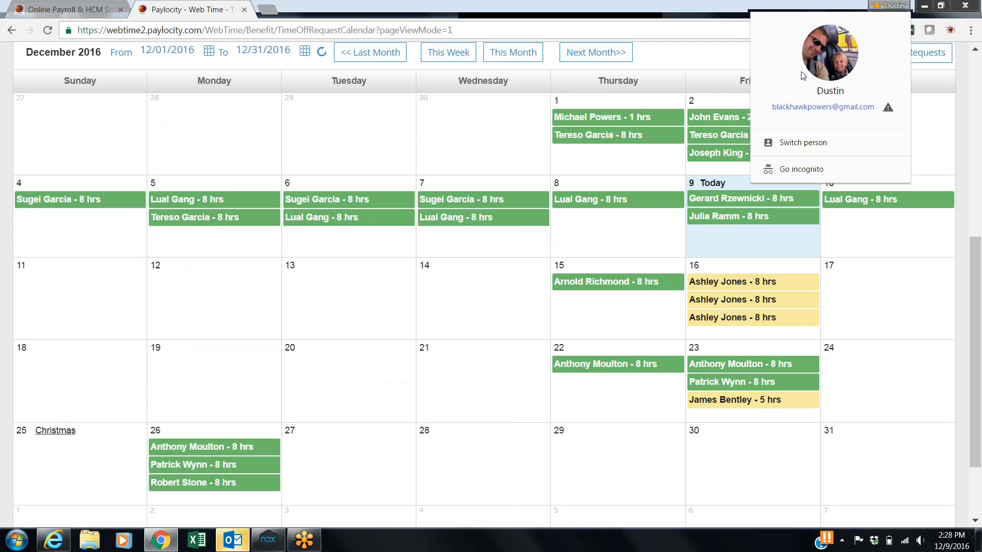
click(669, 18)
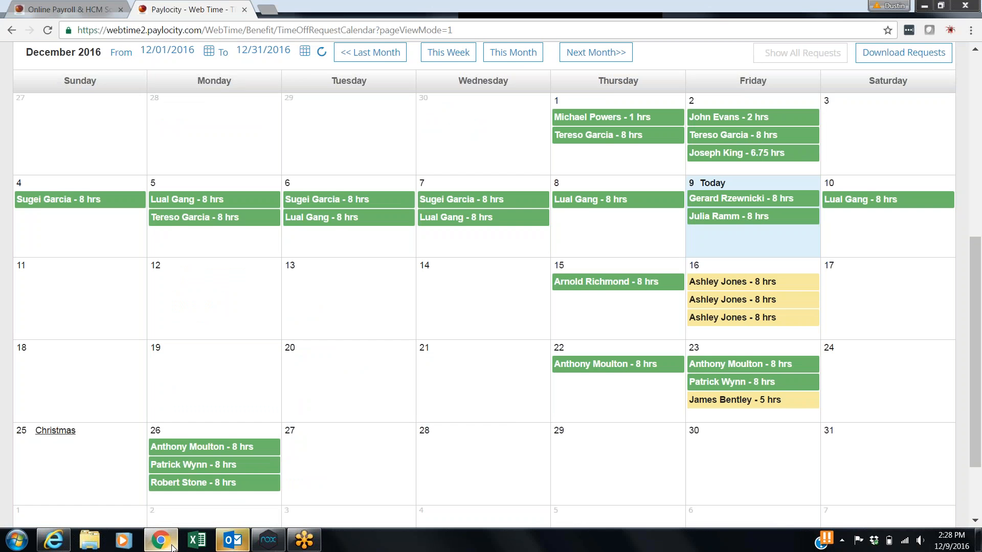
click(268, 540)
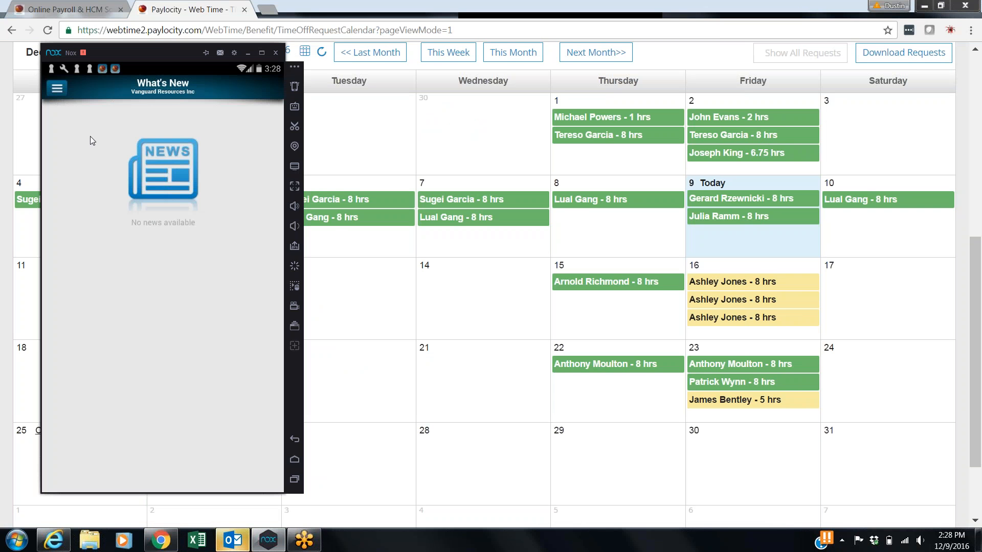
Submit a PTO time off request for 12/09/2016 with 8 hours per day in the mobile app.
click(58, 88)
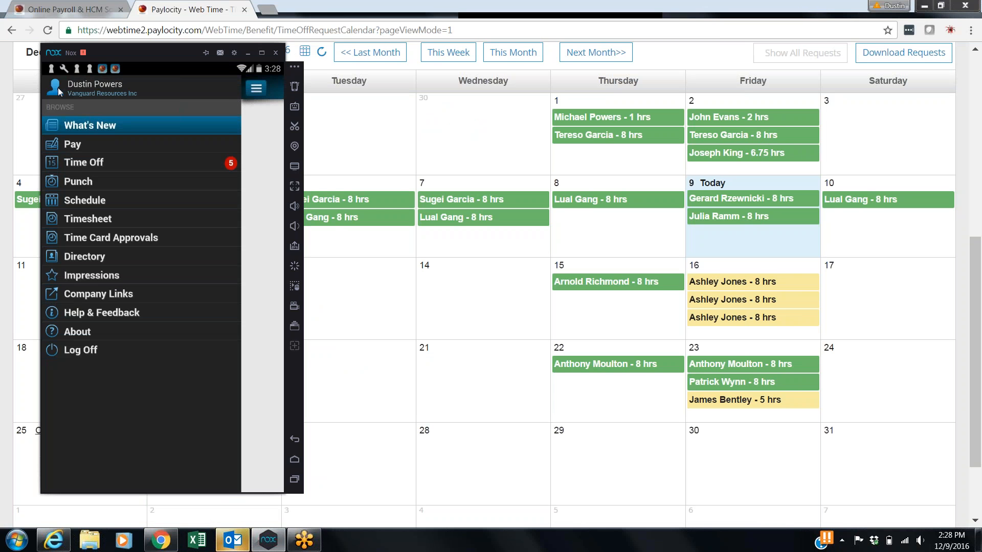
click(83, 162)
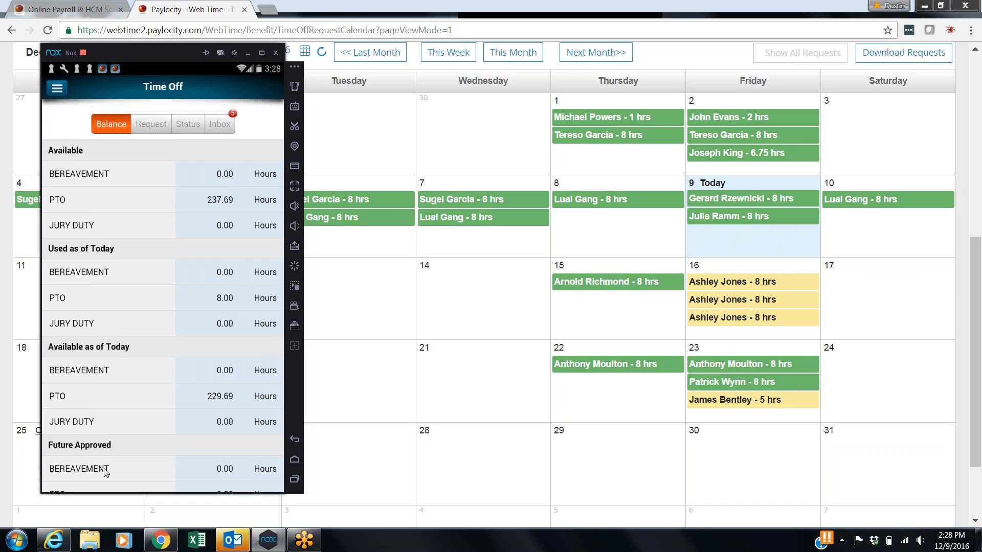
click(152, 126)
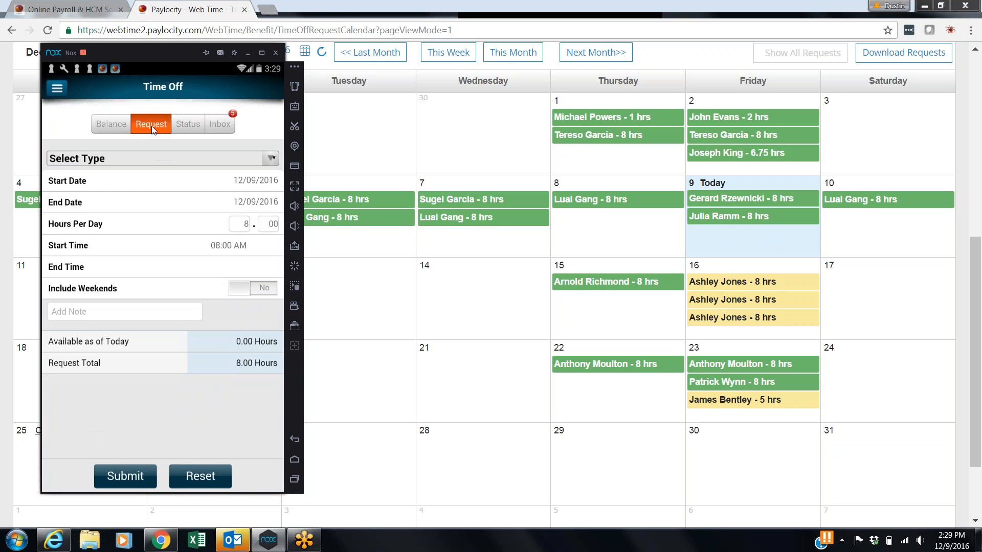
click(272, 159)
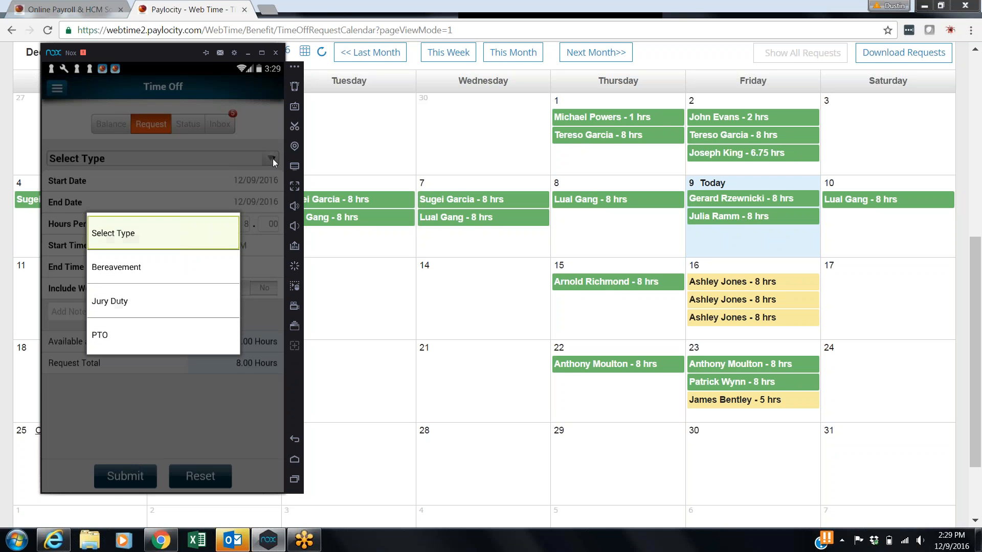
click(125, 342)
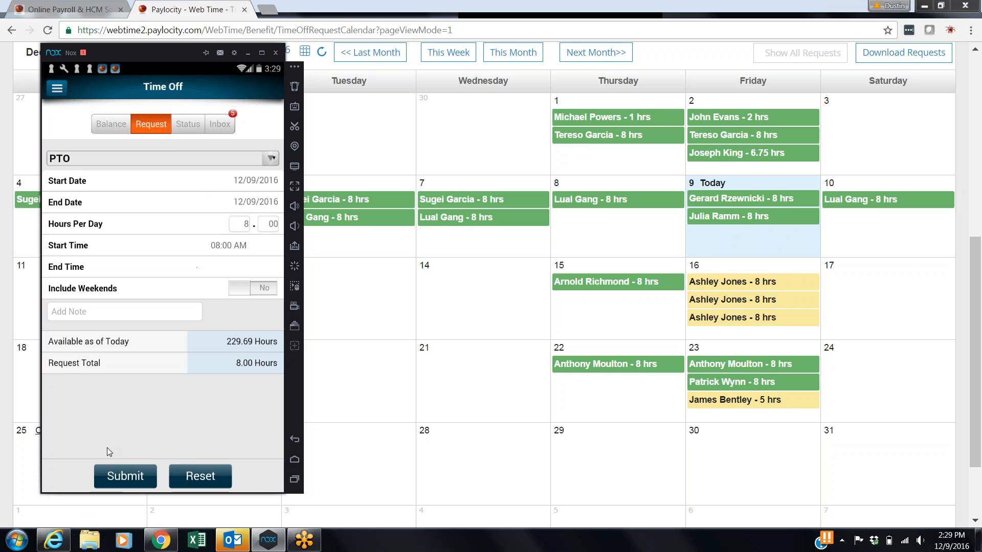
click(118, 477)
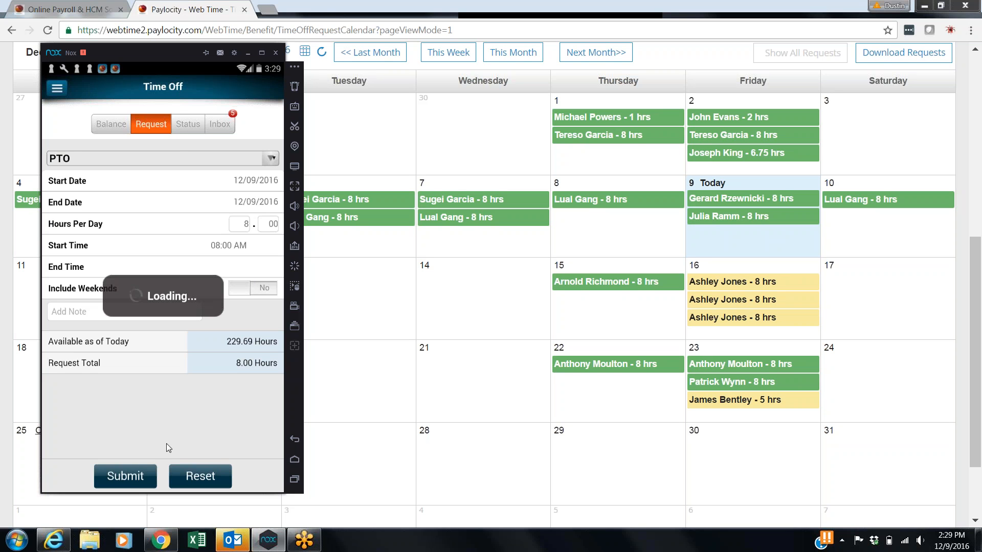
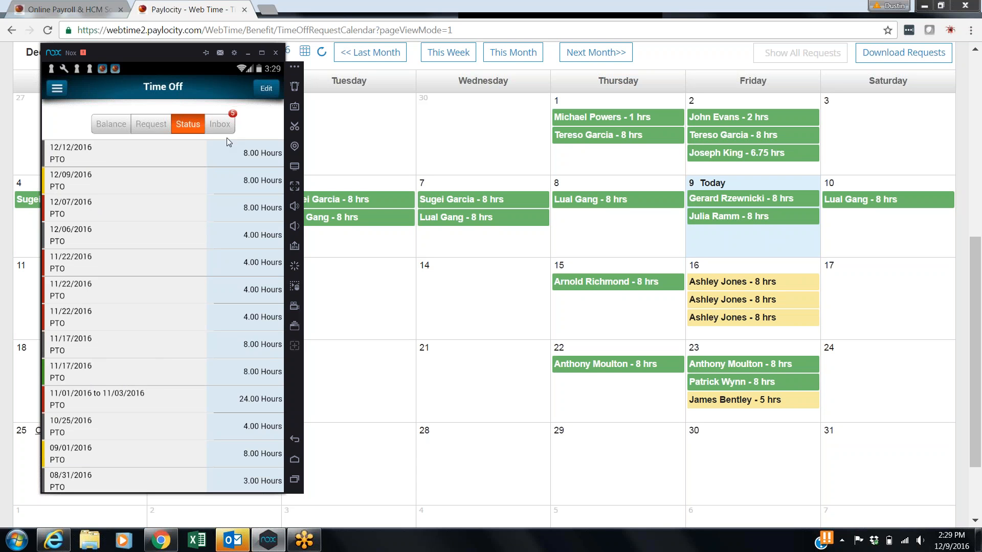
Deny the pending 12/9/2016 PTO request from the mobile app's time off inbox.
click(220, 126)
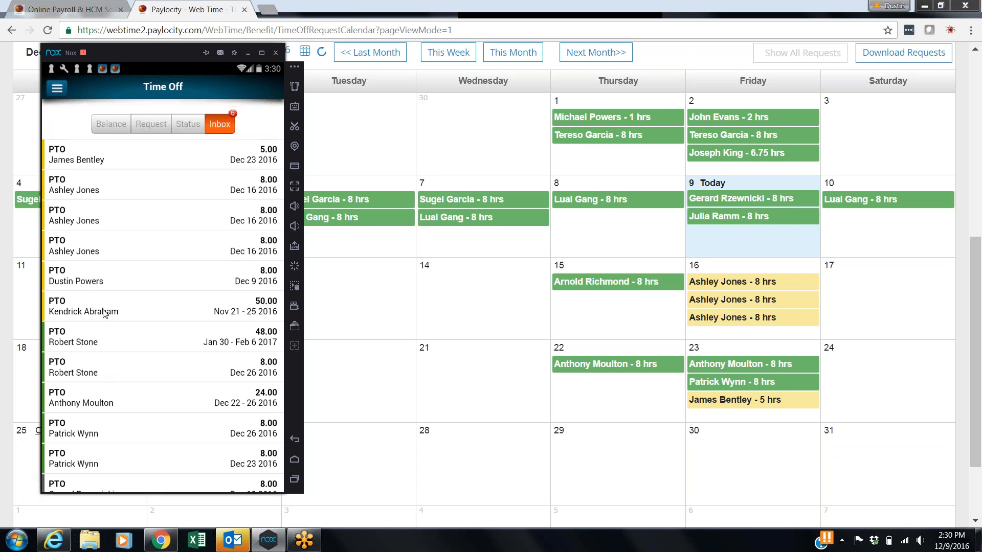
click(78, 279)
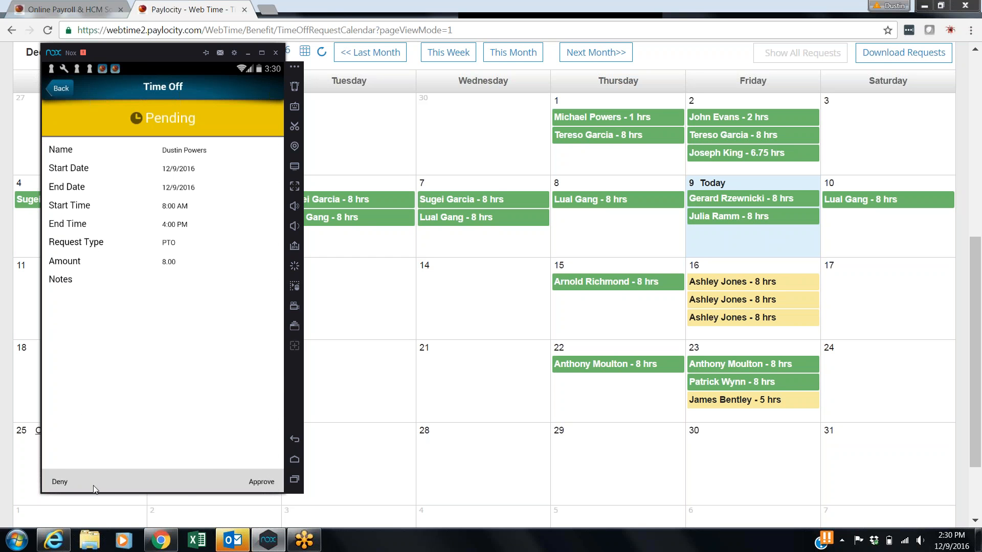
click(60, 483)
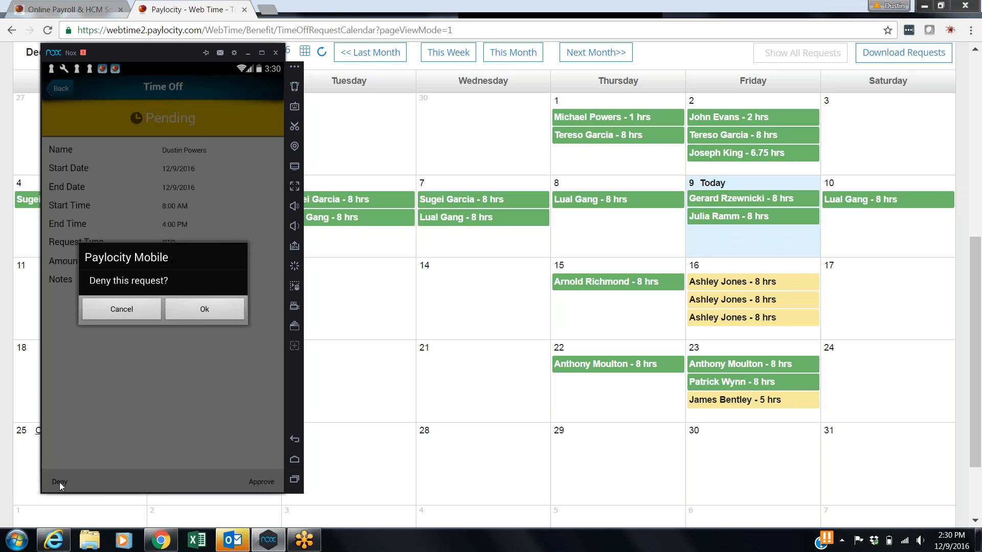
click(206, 306)
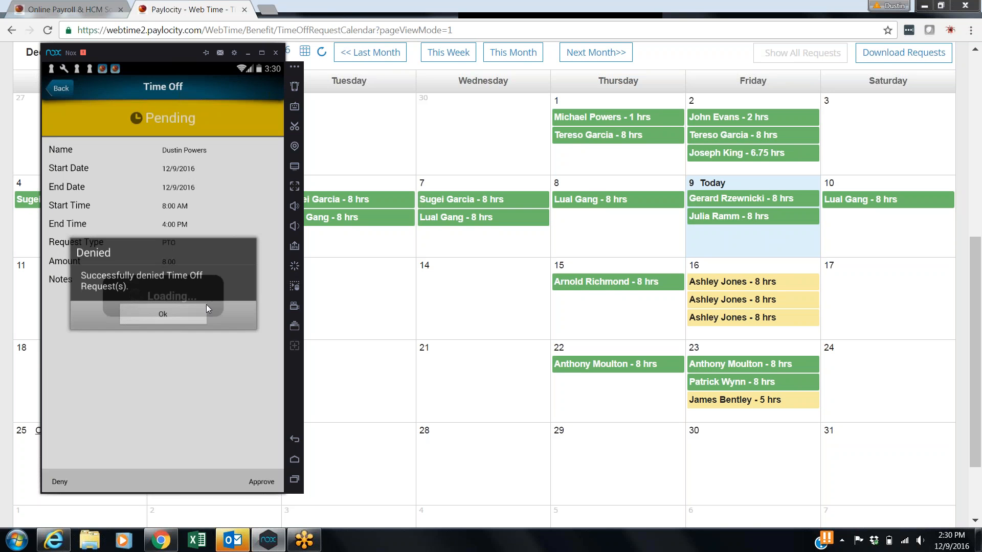
click(156, 323)
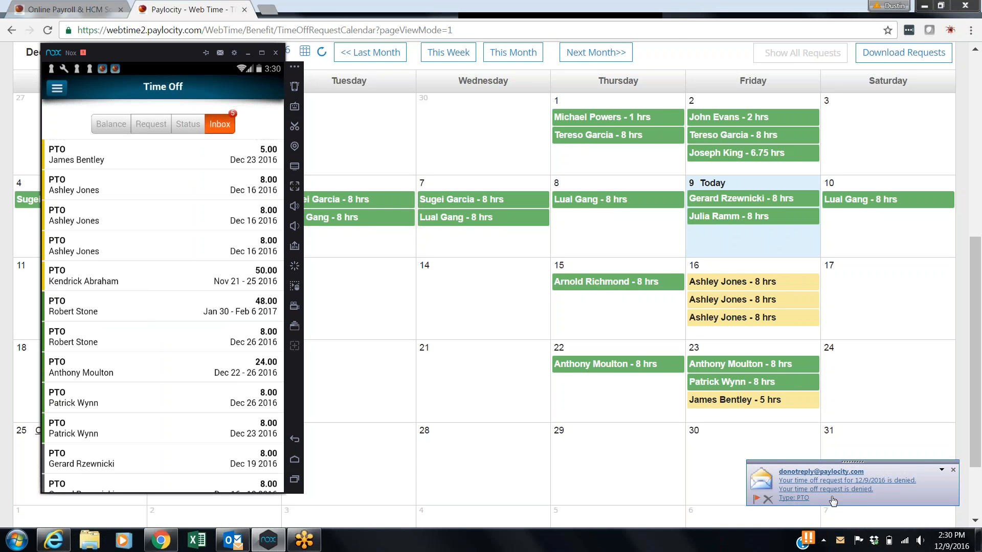
Switch to Outlook, read the Paylocity notification emails about the 12/12/2016 and 12/9/2016 time off requests, and close Outlook.
click(243, 545)
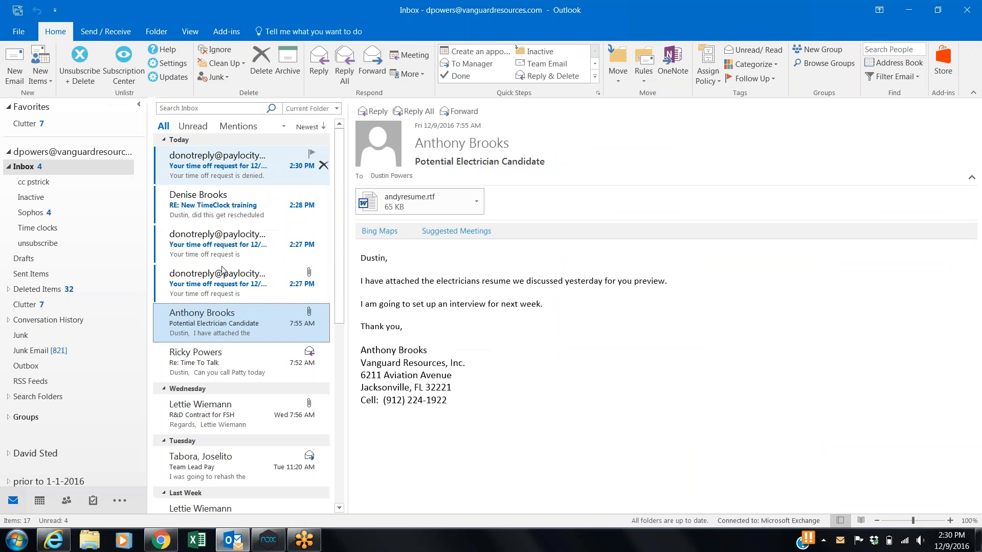
click(223, 295)
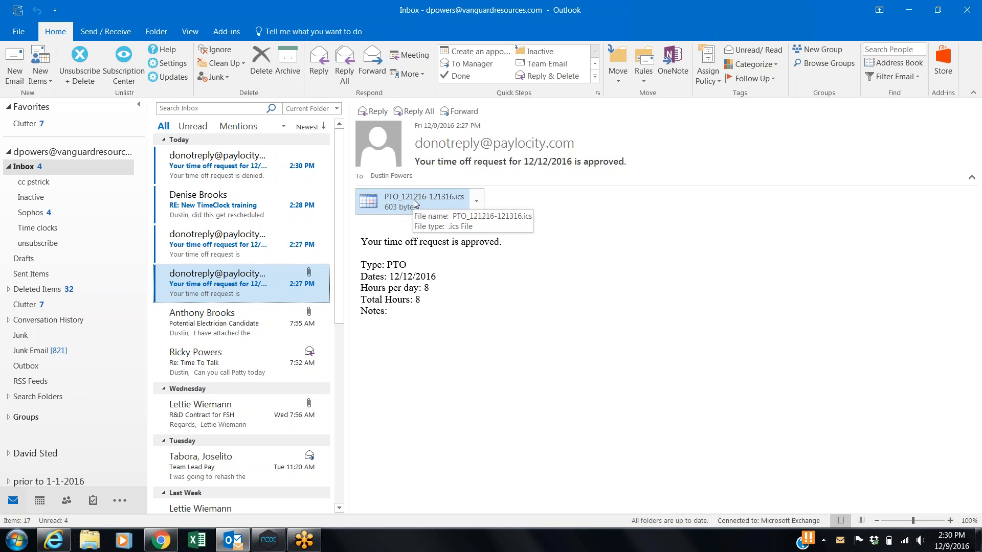
click(212, 254)
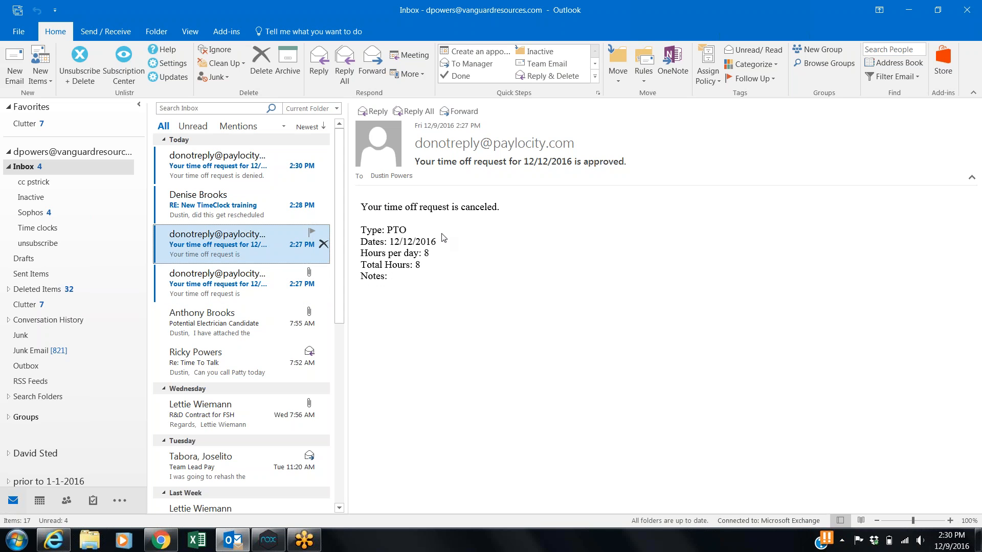
click(211, 162)
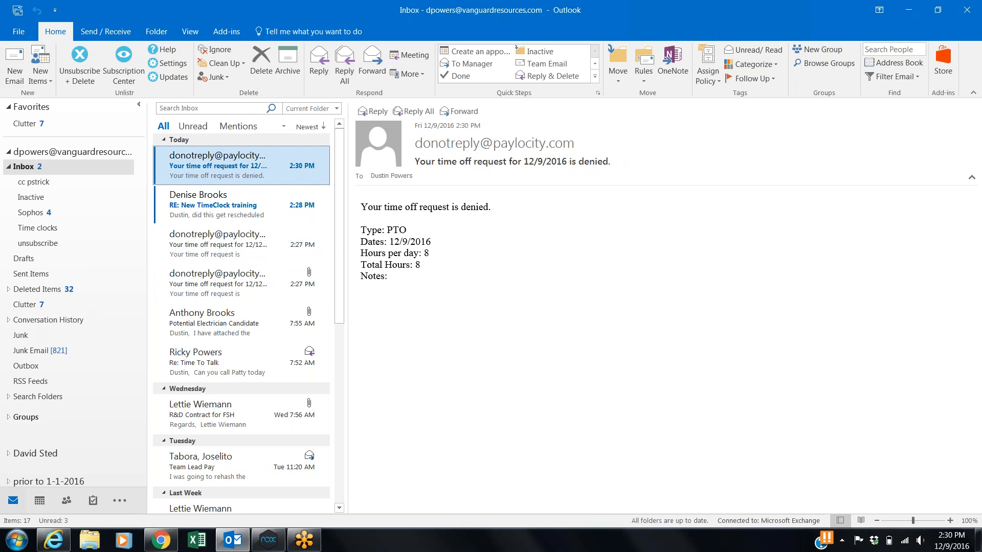
drag(377, 207, 475, 273)
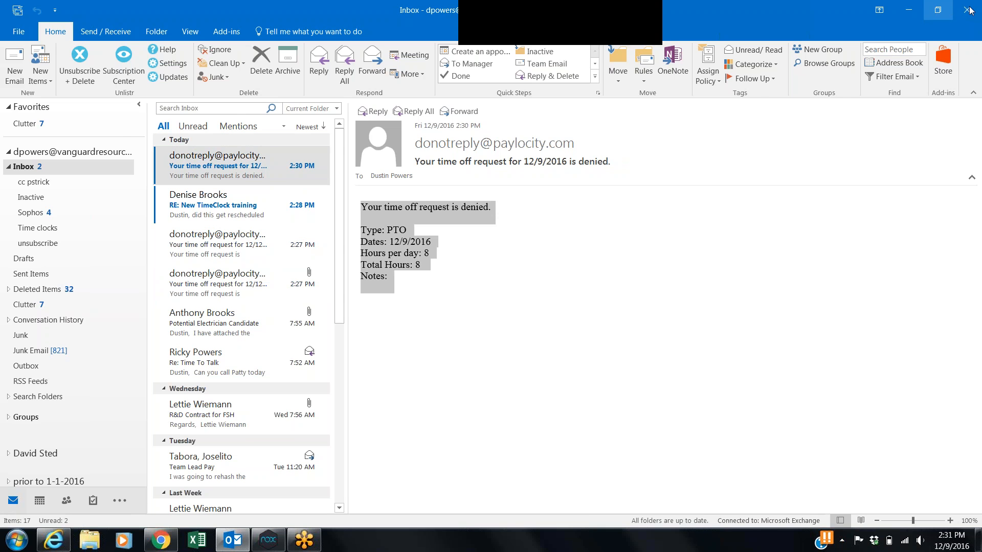
click(968, 10)
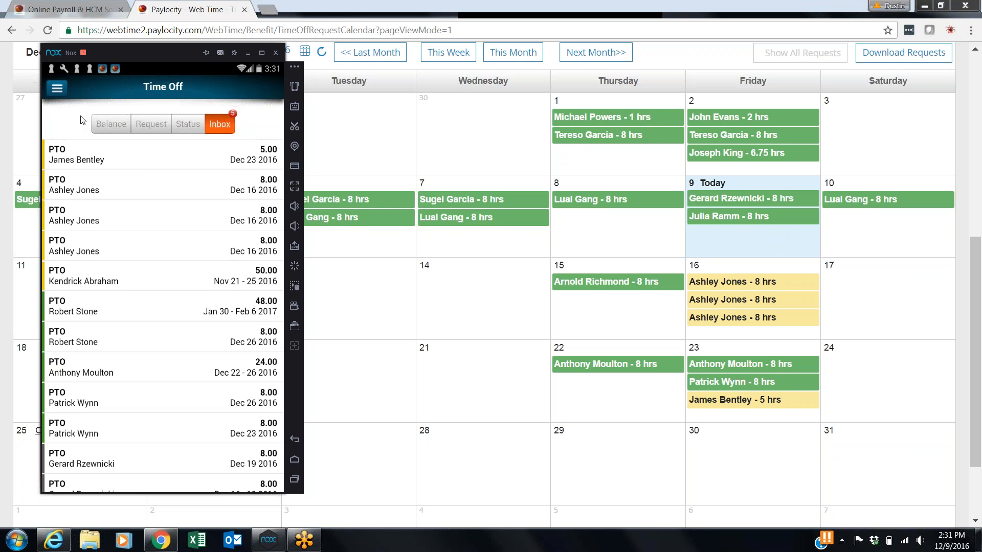
Try to open the mobile app's Punch page, and relaunch the Paylocity app from the Nox home screen.
click(56, 89)
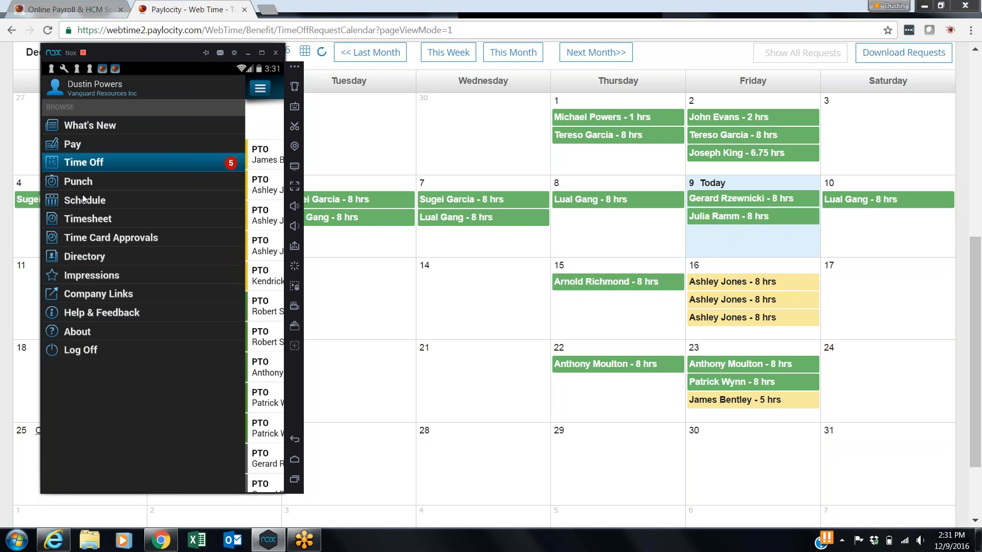
click(88, 181)
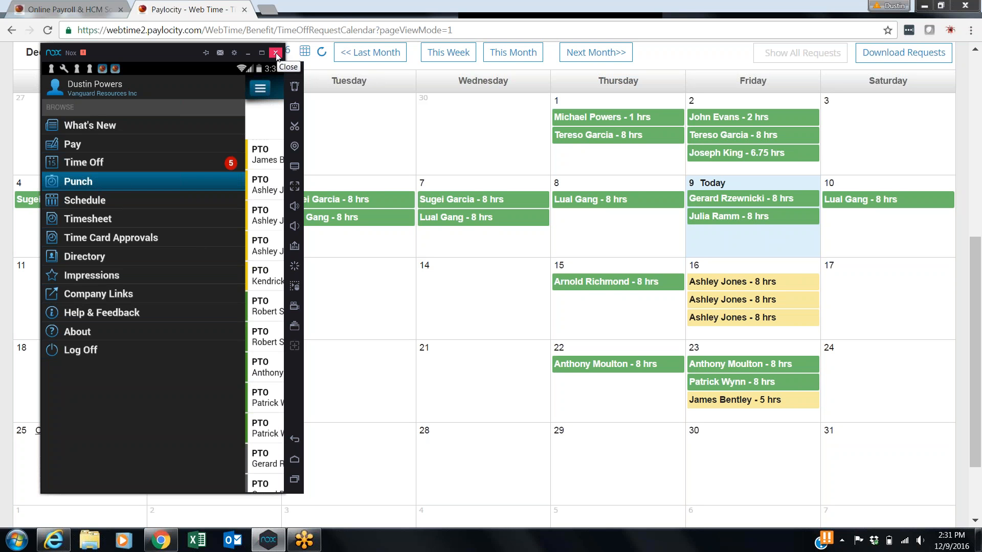
click(295, 460)
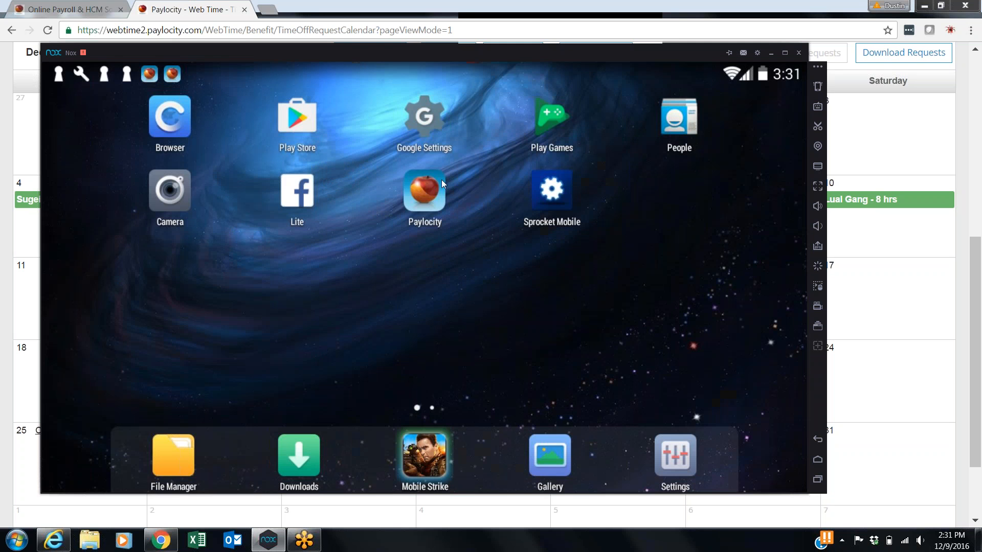
click(441, 182)
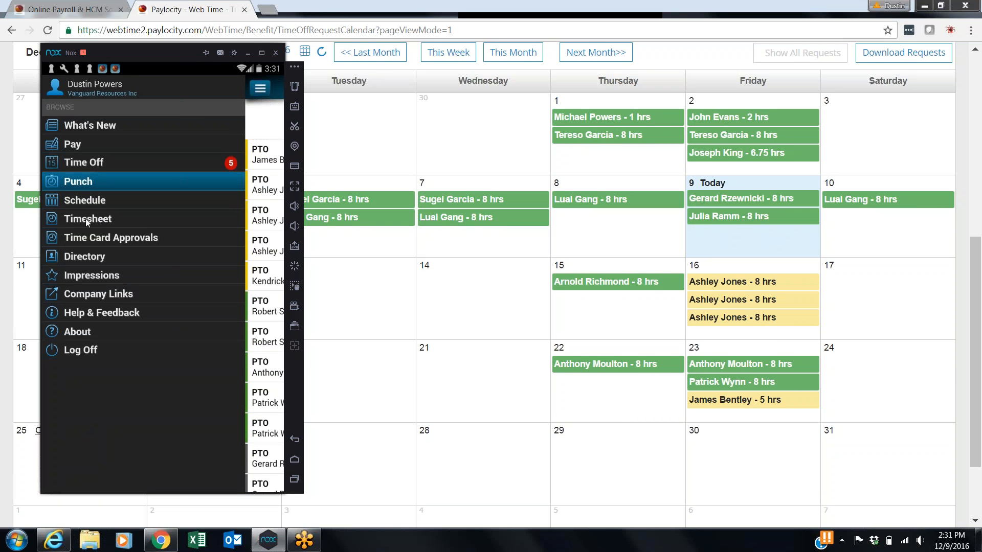
Restart the Nox emulator, discard the blank Add New Request dialog and return to the Web Time window.
click(275, 53)
click(120, 298)
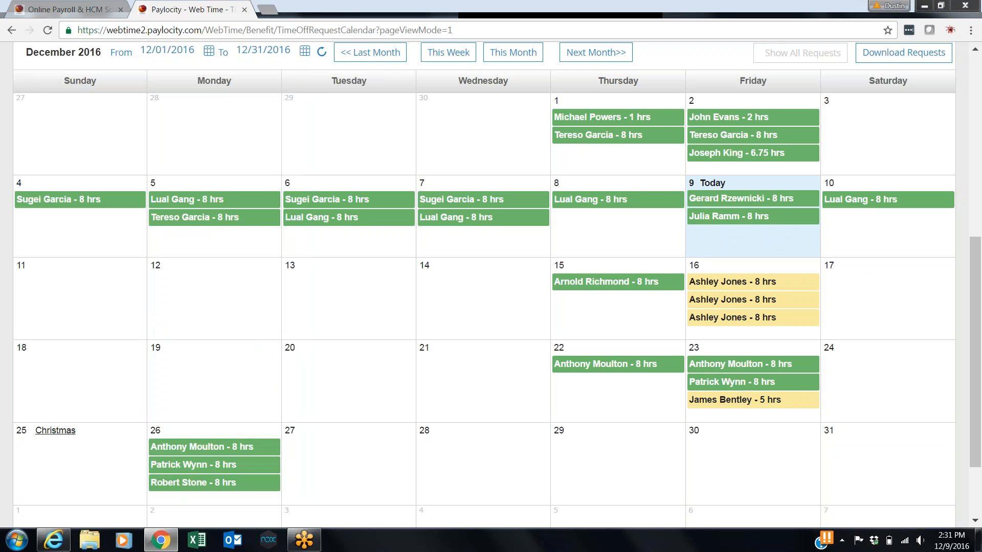
click(275, 536)
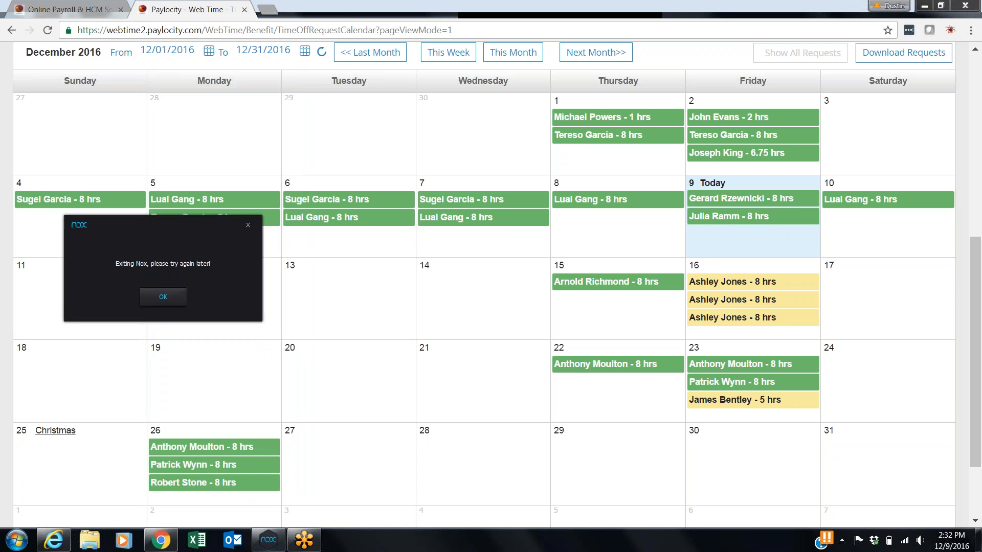
click(164, 297)
click(160, 301)
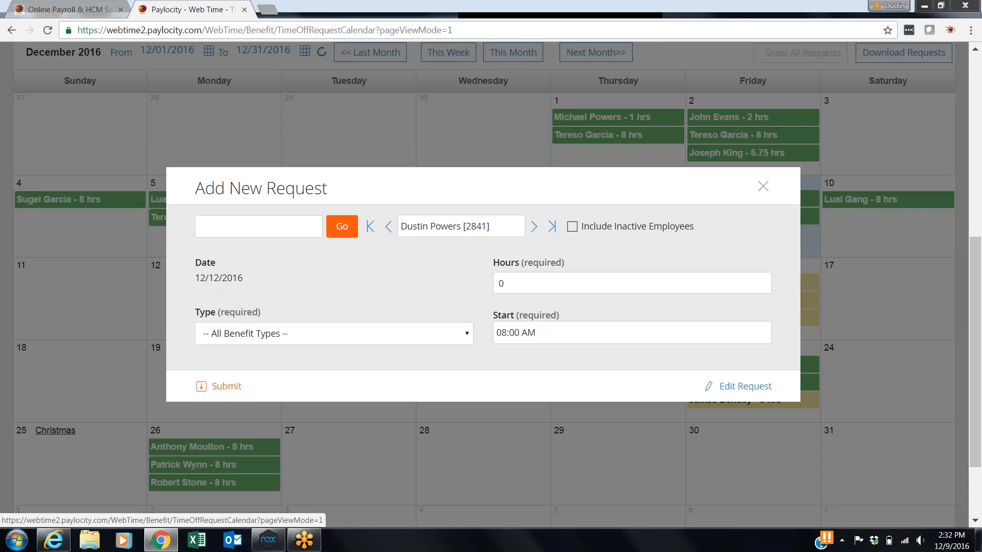
click(764, 188)
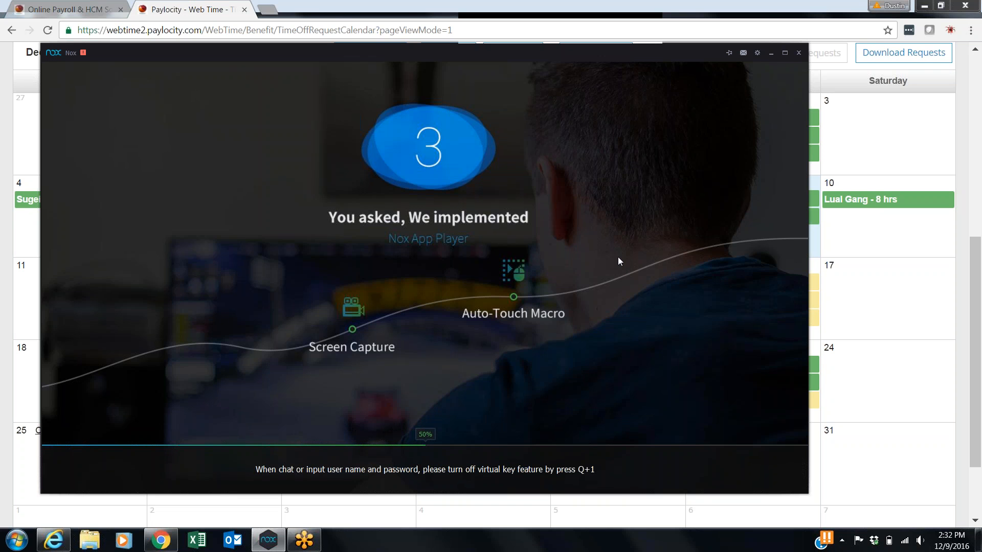
click(766, 10)
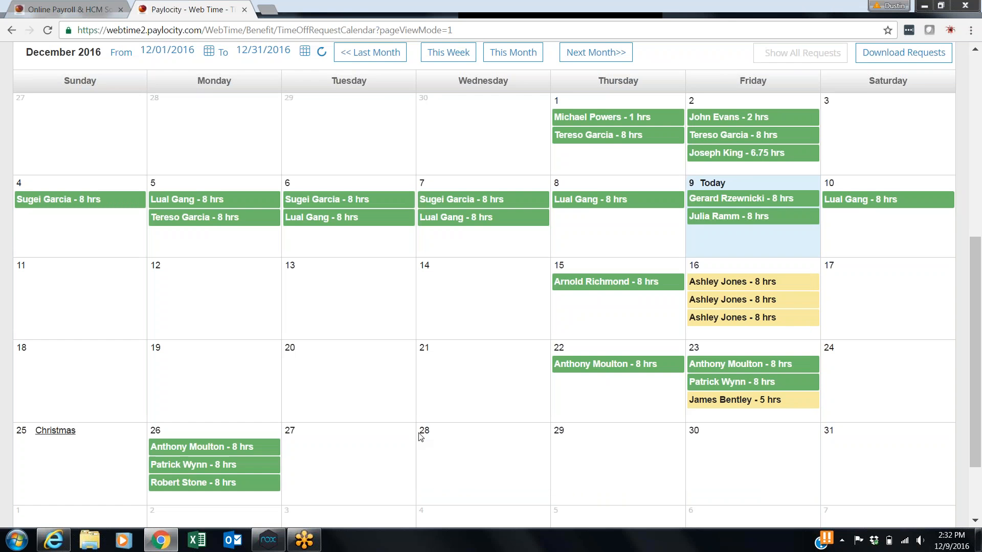
Switch to the Paylocity website, open its login page and start the Register User form.
scroll(581, 305, up, 8)
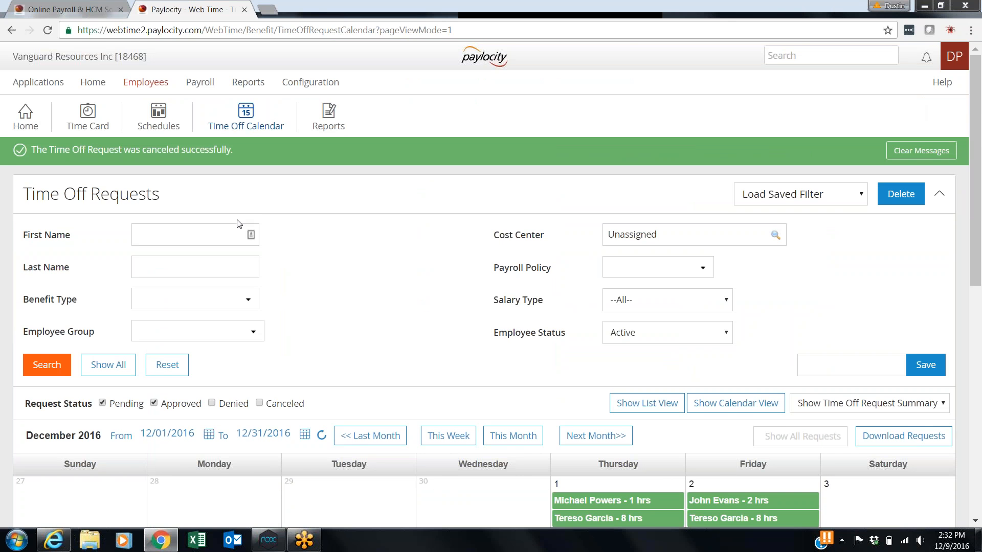
click(113, 14)
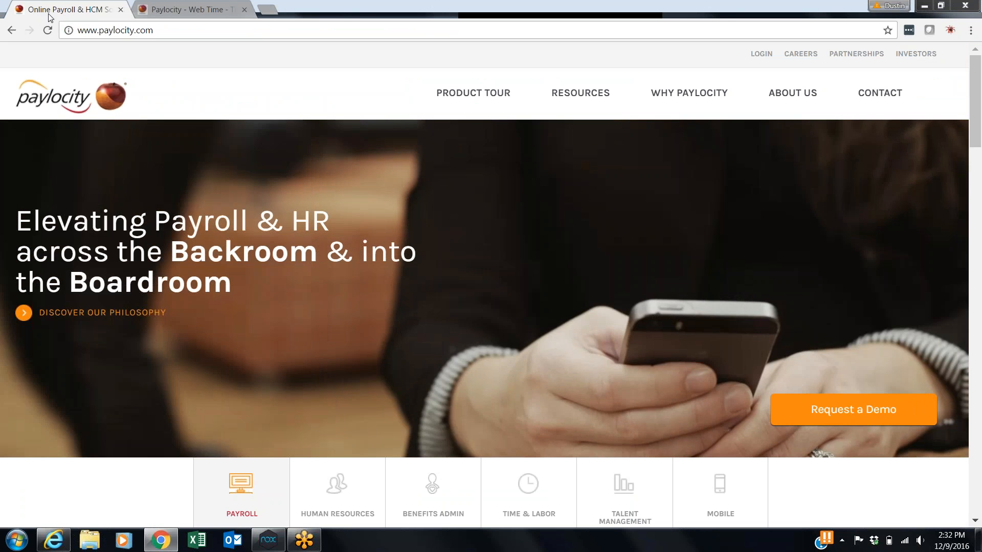
click(762, 54)
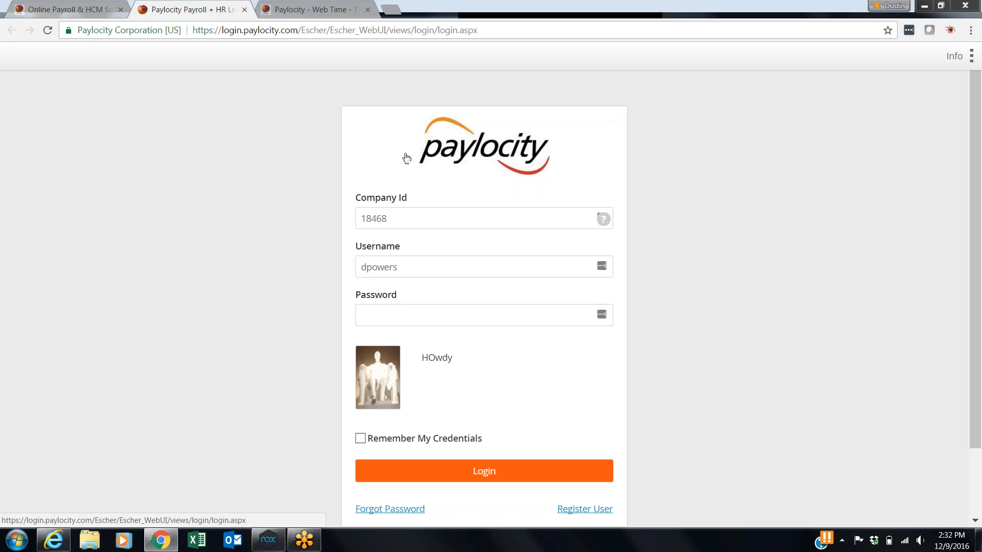
scroll(738, 165, down, 2)
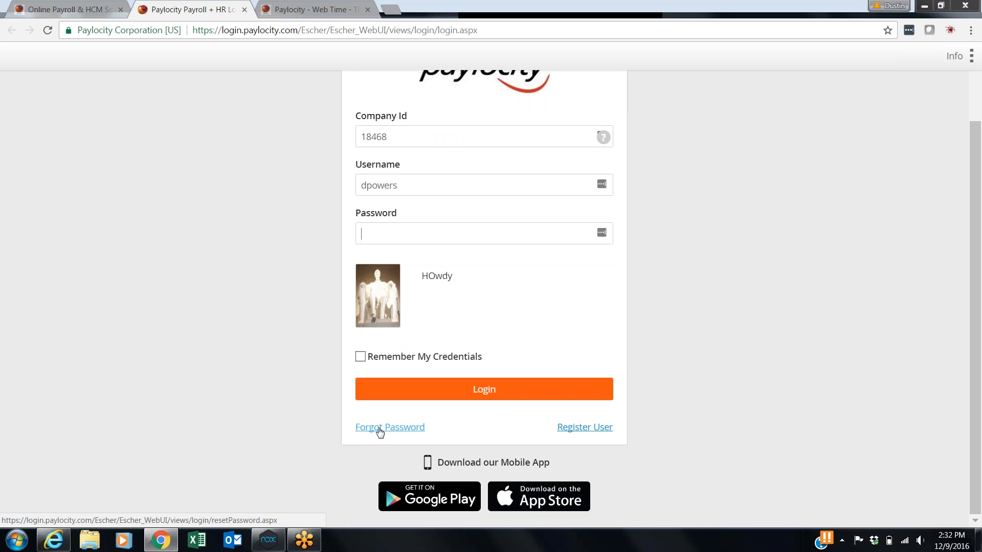
click(587, 428)
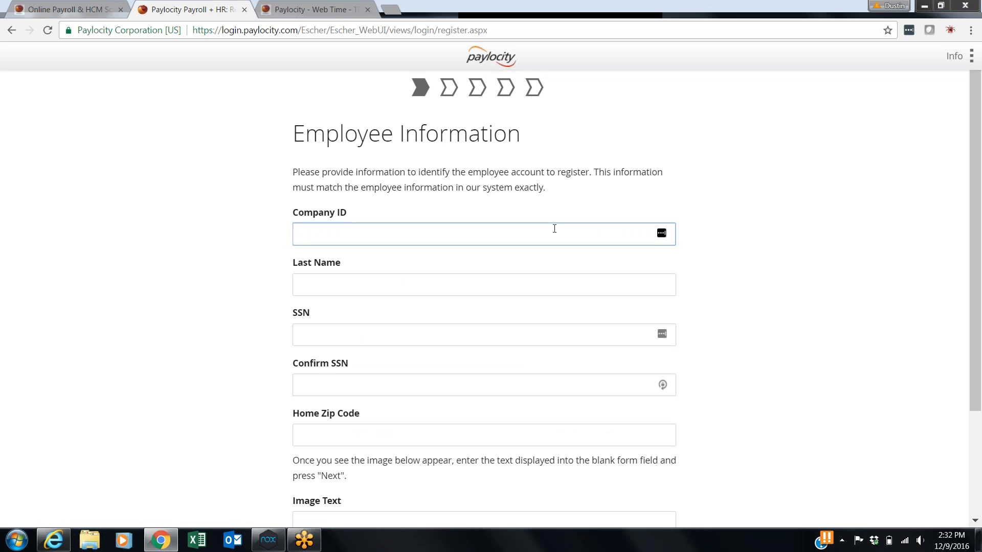
Enter the company ID in the Employee Information form and go through the remaining fields to Image Text.
text(18468)
click(389, 431)
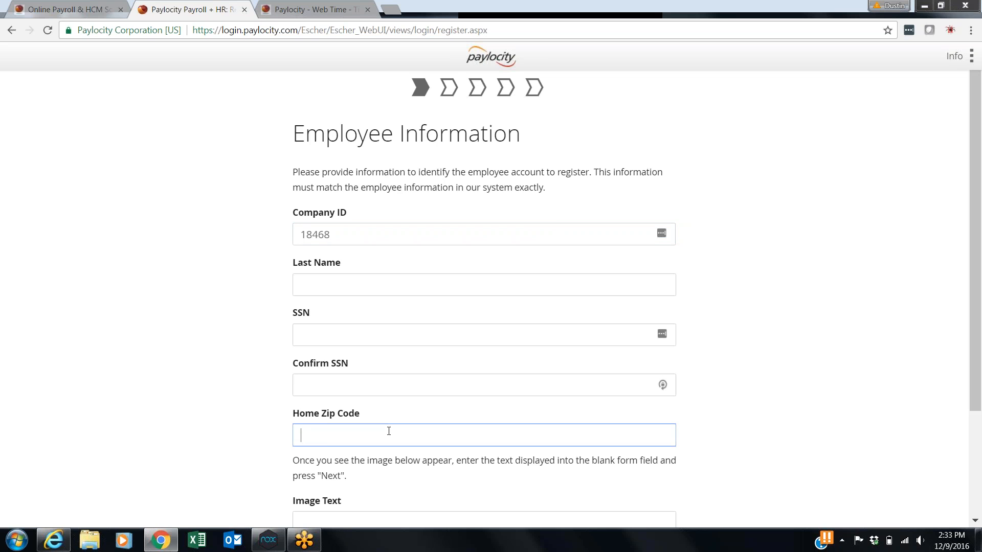
scroll(389, 431, down, 3)
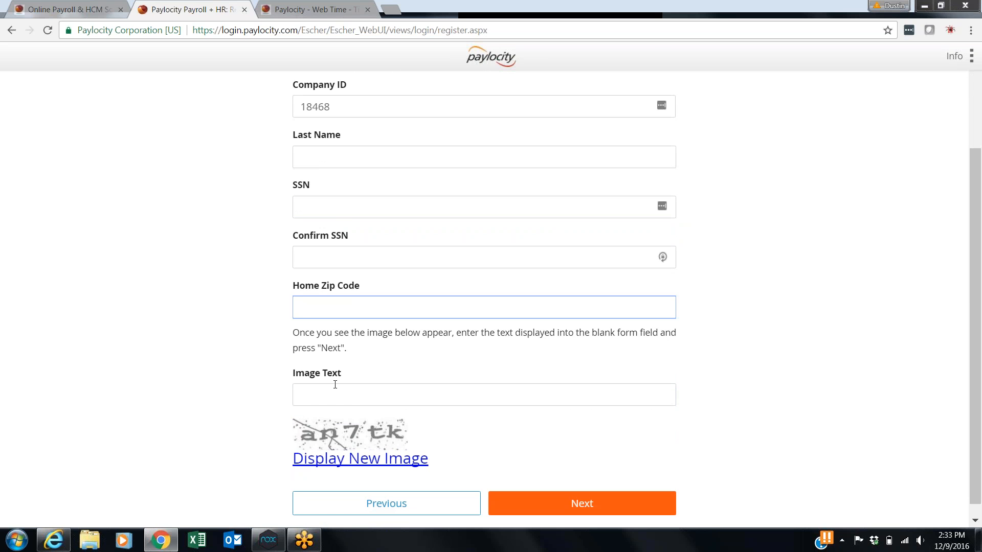
click(317, 397)
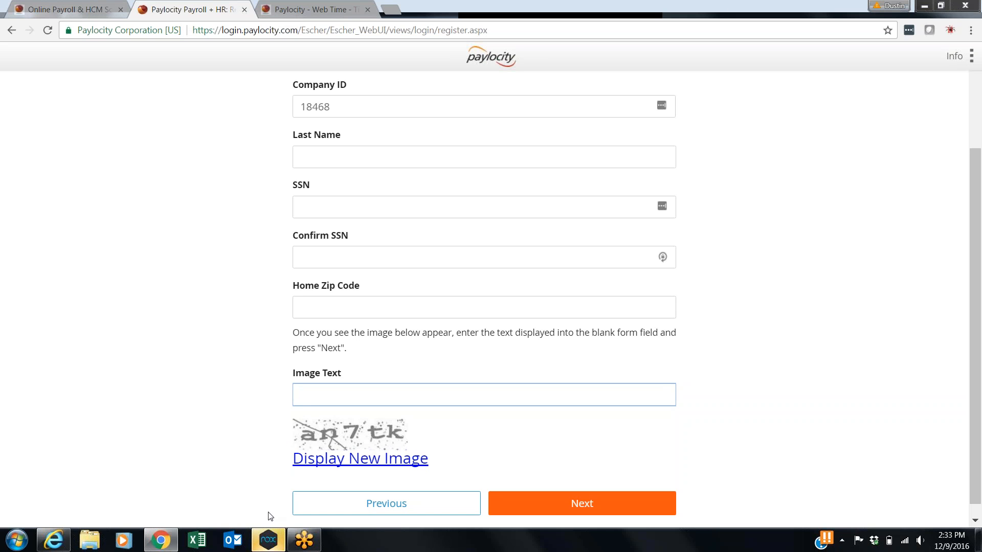
Switch to Nox, launch the Paylocity app and open its Punch page.
click(268, 540)
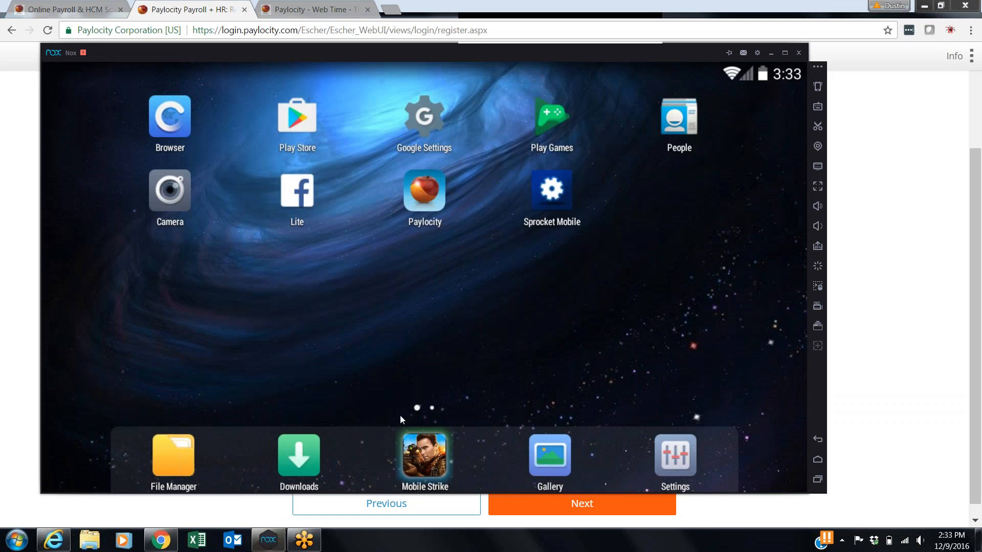
click(437, 192)
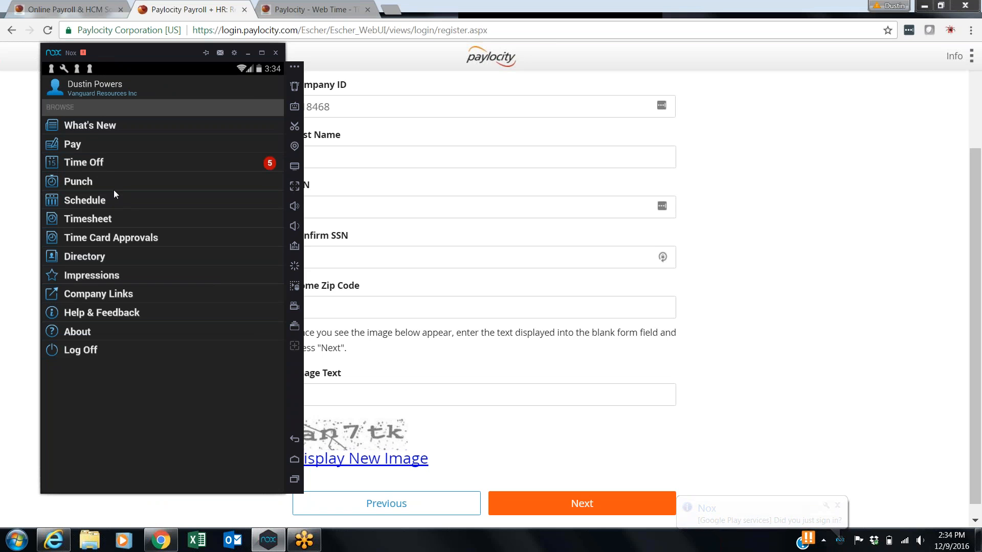
click(101, 182)
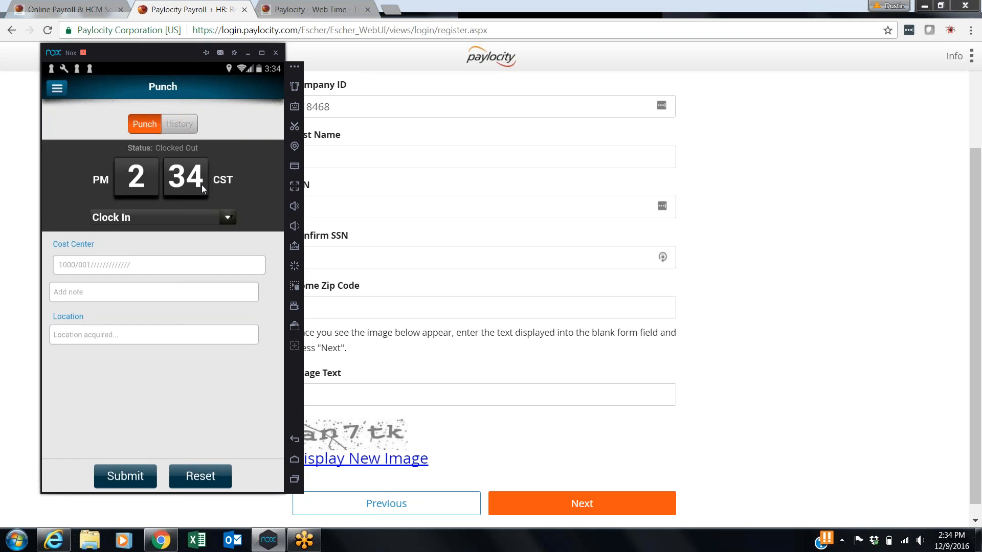
Try to submit a Clock In punch from the mobile app.
click(231, 219)
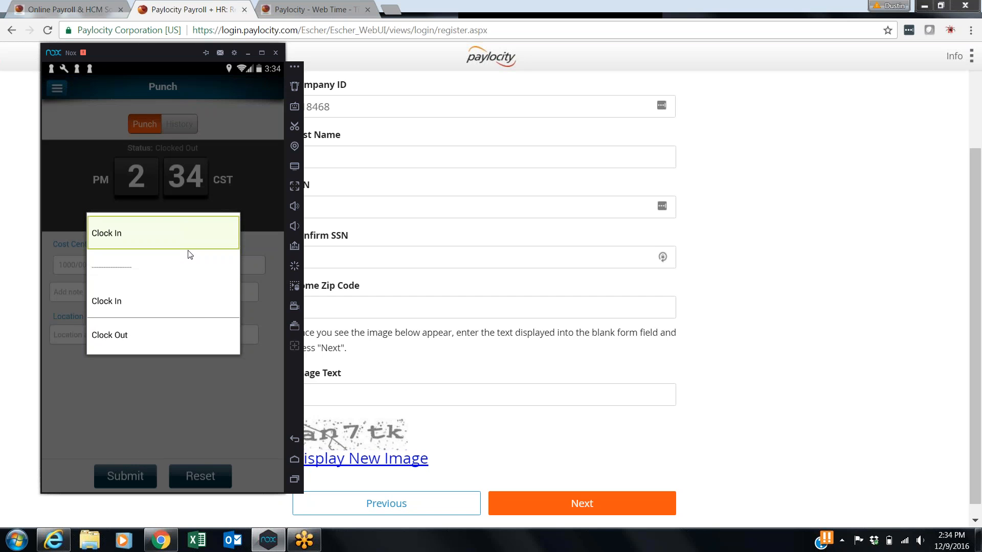
click(170, 238)
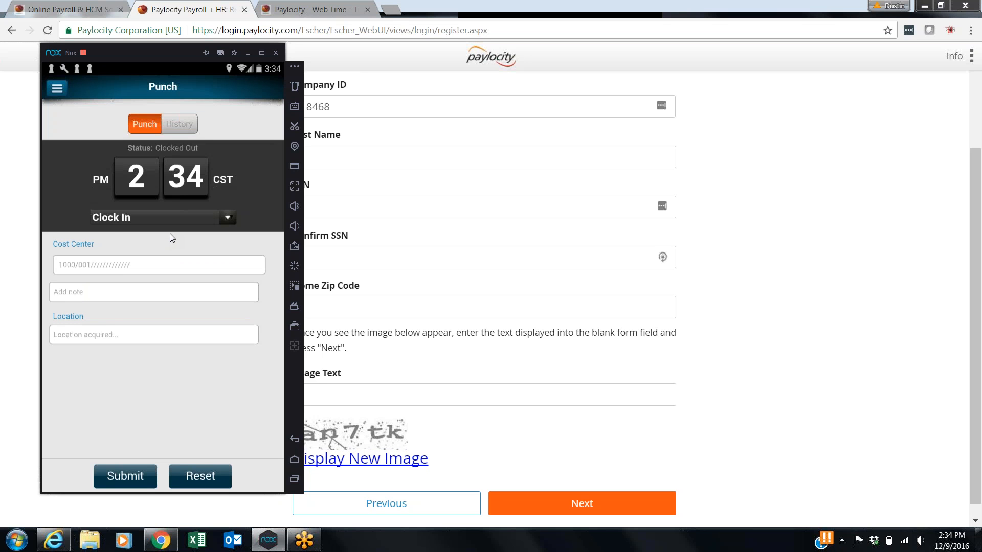
click(115, 477)
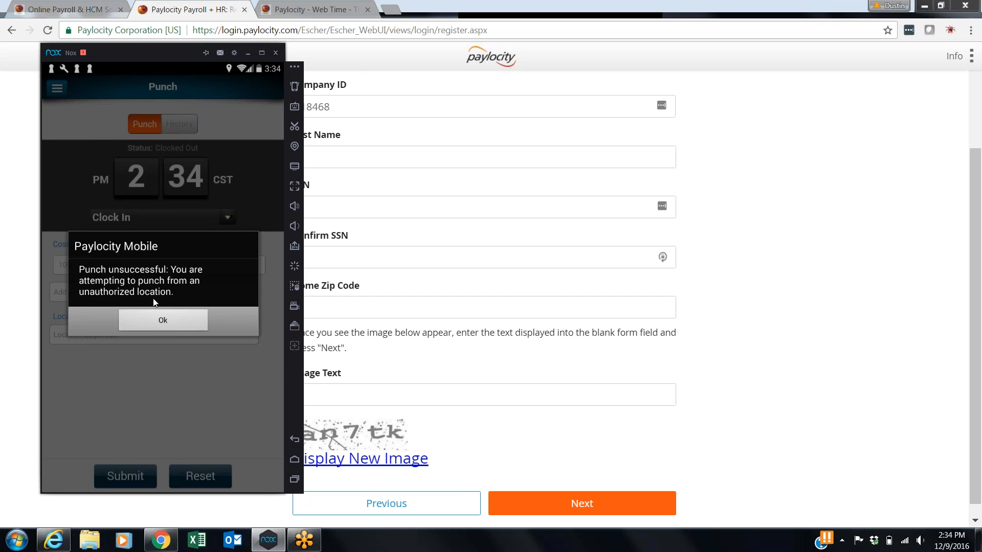
click(163, 322)
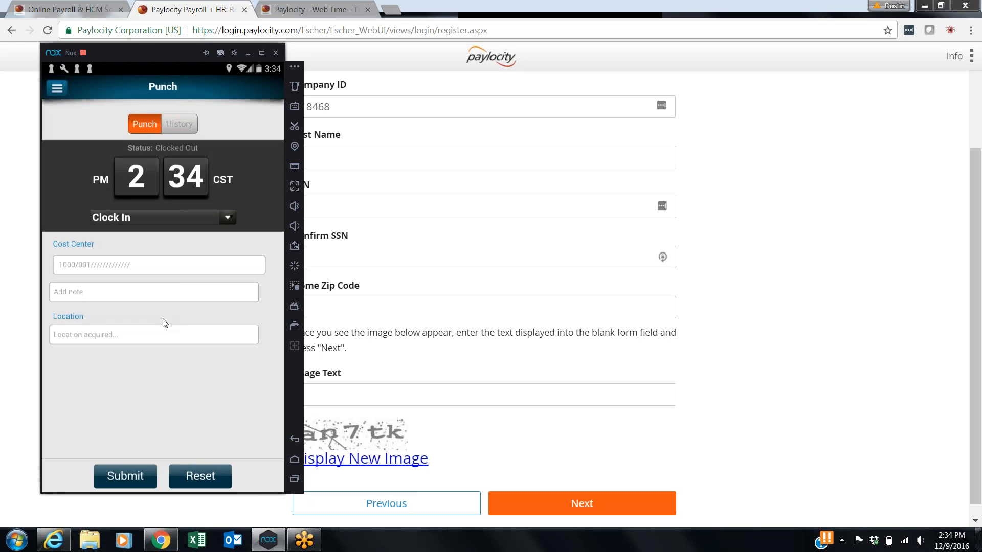
Review the punch history in the mobile app and return to the Punch page.
click(188, 125)
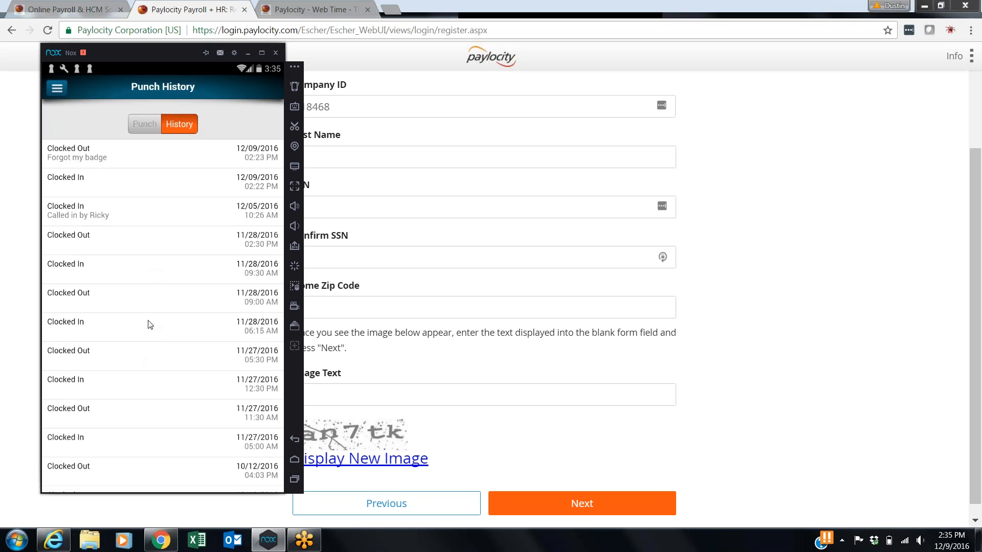
click(56, 91)
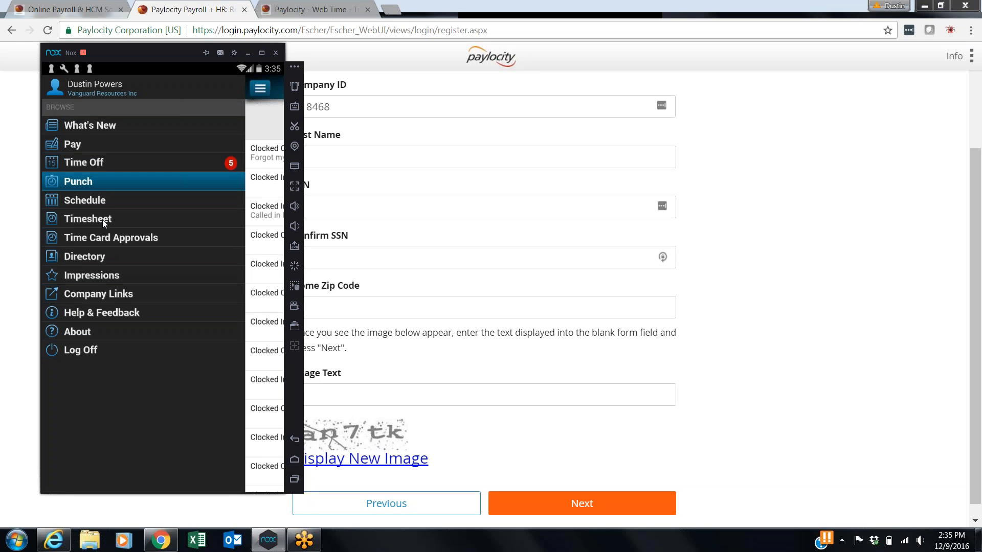
click(89, 181)
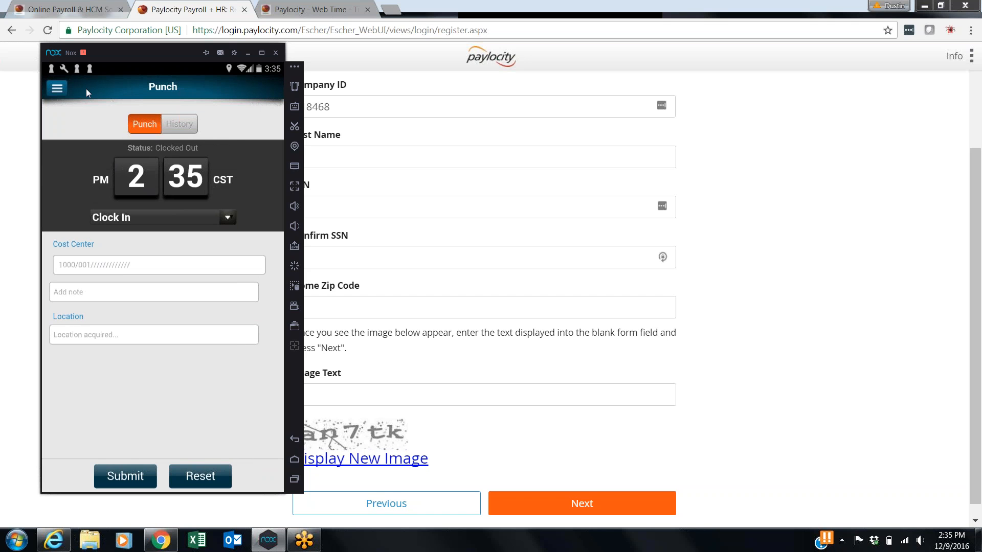
Open the mobile Timesheet and look through the Day view for Fri Dec 09, 2016.
click(60, 87)
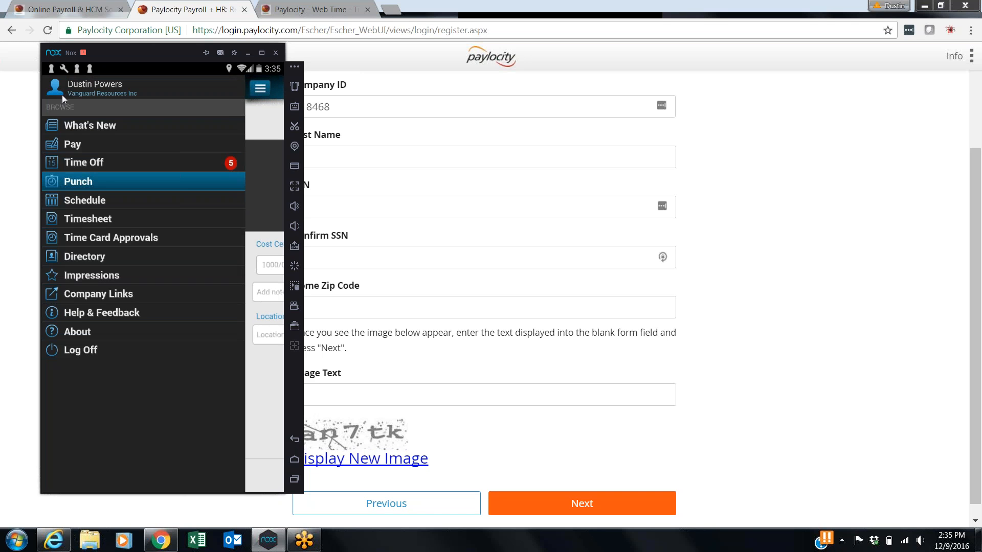
click(101, 221)
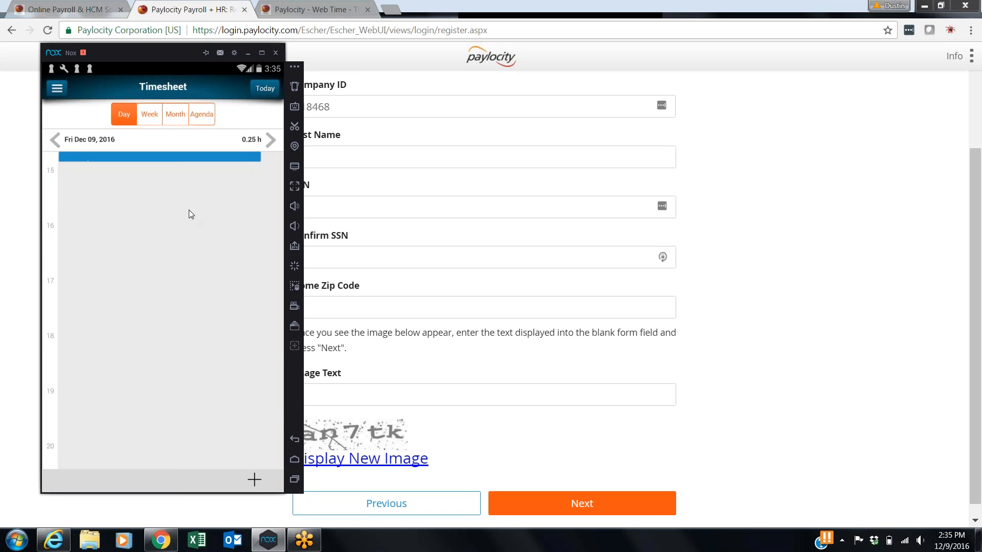
scroll(147, 329, up, 5)
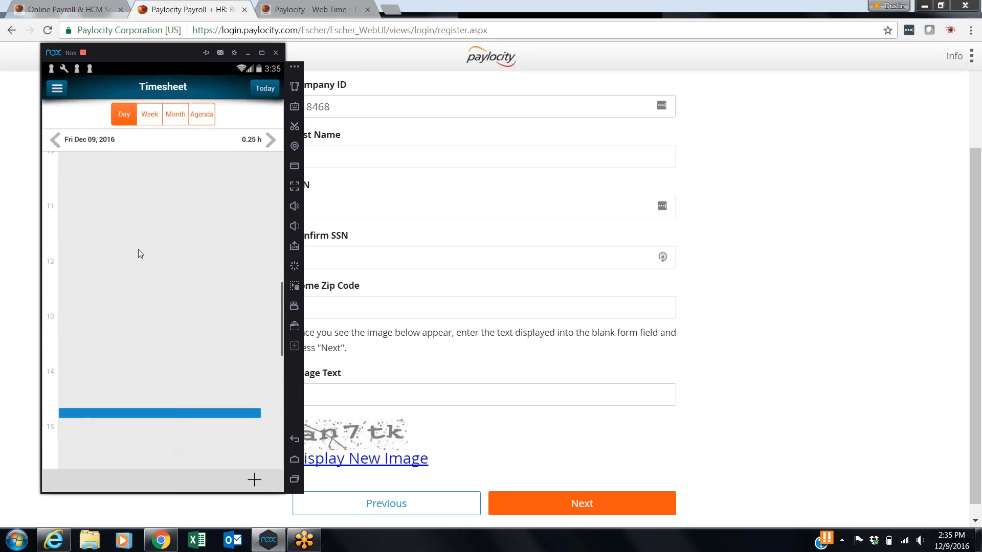
scroll(119, 420, up, 6)
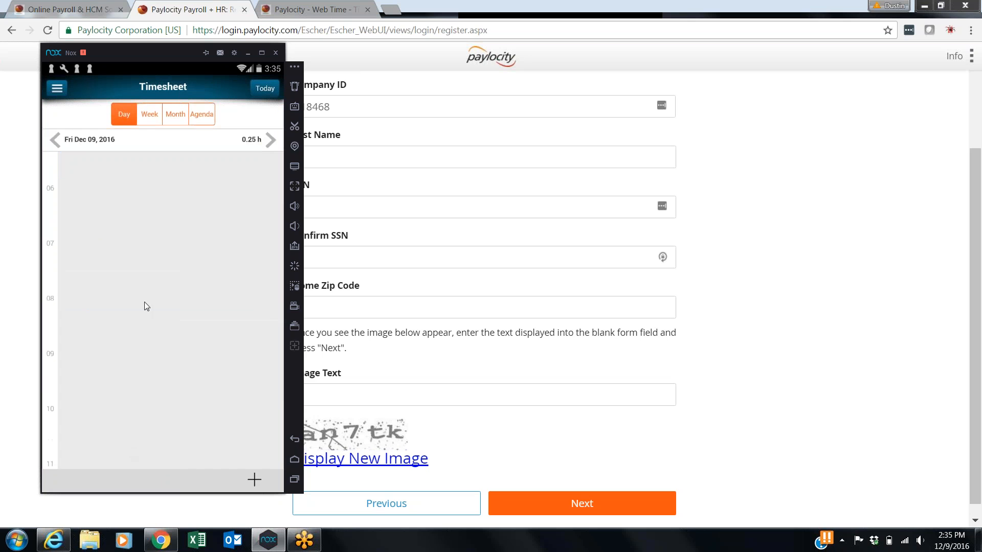
drag(139, 416, 174, 156)
drag(175, 361, 187, 204)
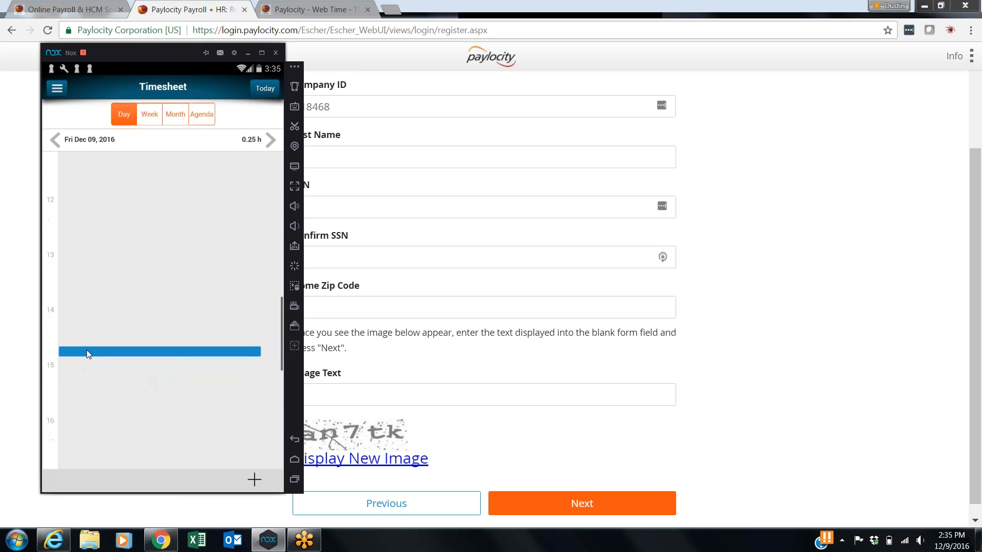
Examine the timesheet's Week view for Dec 04 - Dec 10, 2016.
click(150, 116)
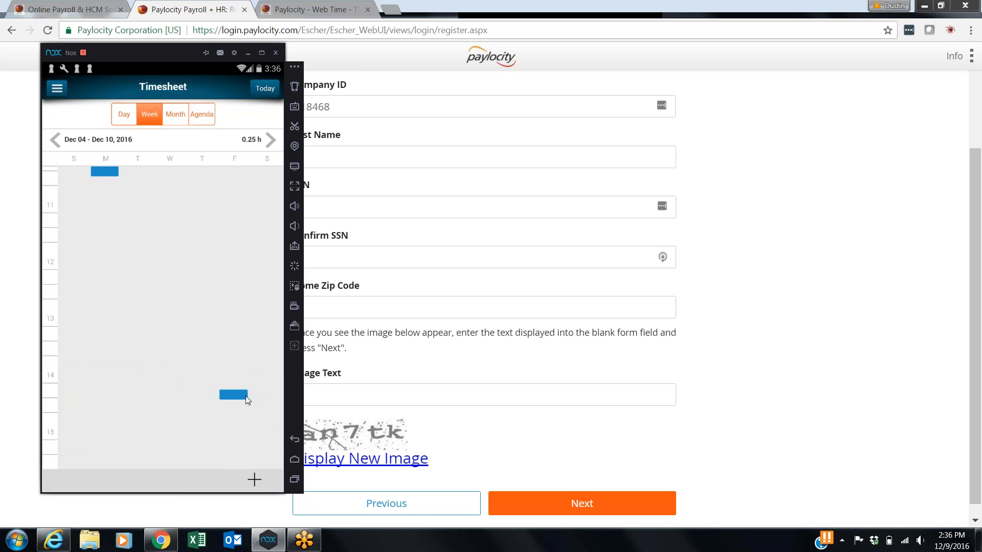
drag(132, 198, 131, 416)
drag(140, 244, 138, 176)
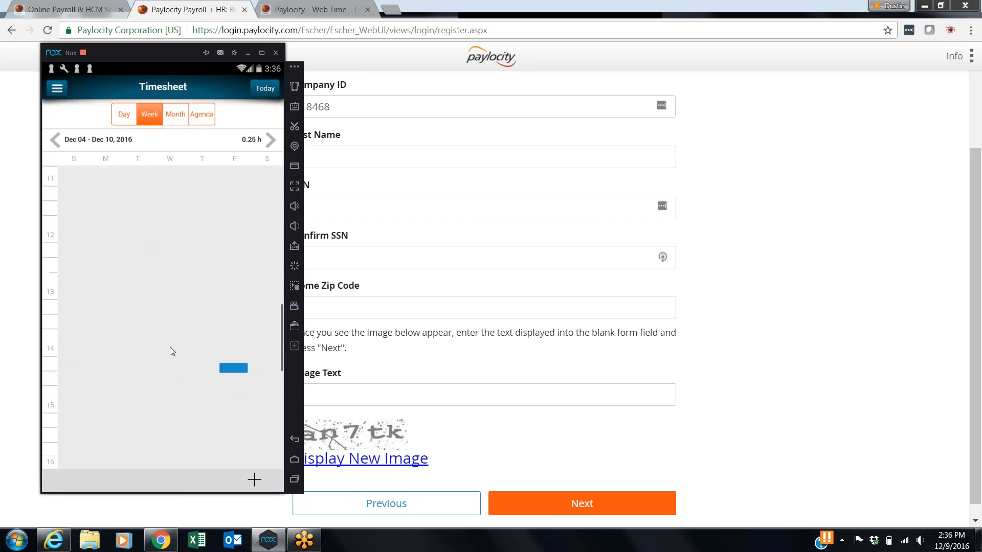
drag(169, 350, 164, 241)
drag(166, 337, 169, 386)
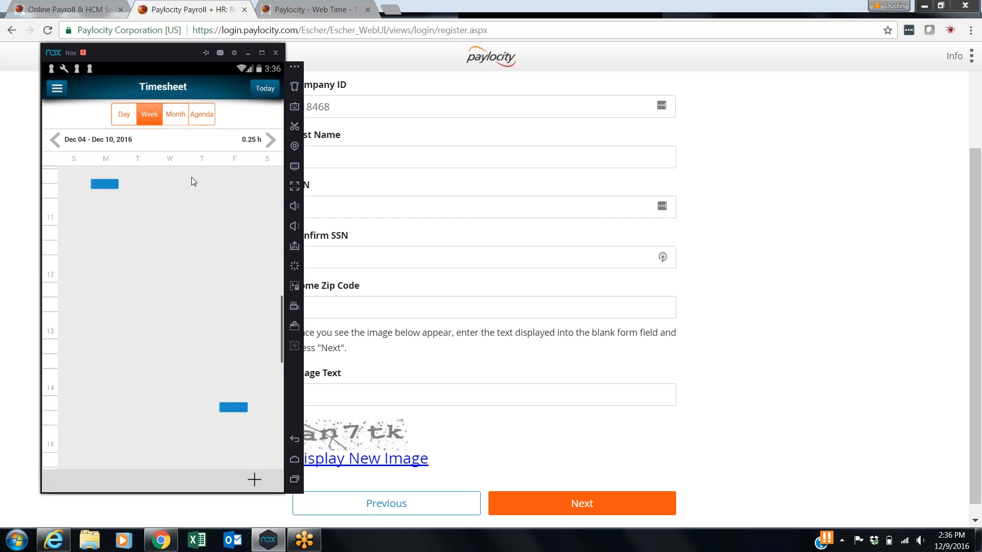
Show the timesheet's Month view for December 2016 and open the entries for Dec 05.
click(176, 120)
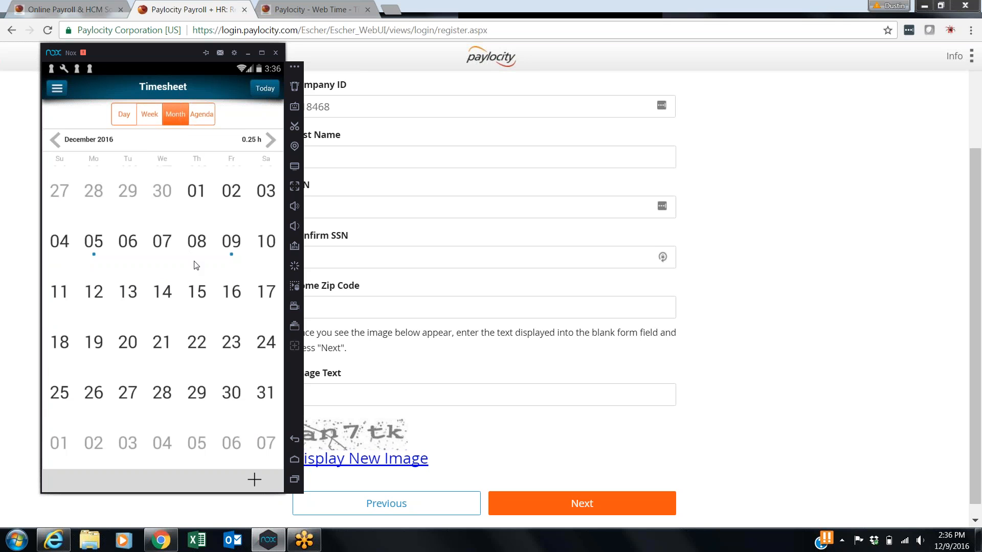
click(94, 244)
drag(146, 247, 81, 192)
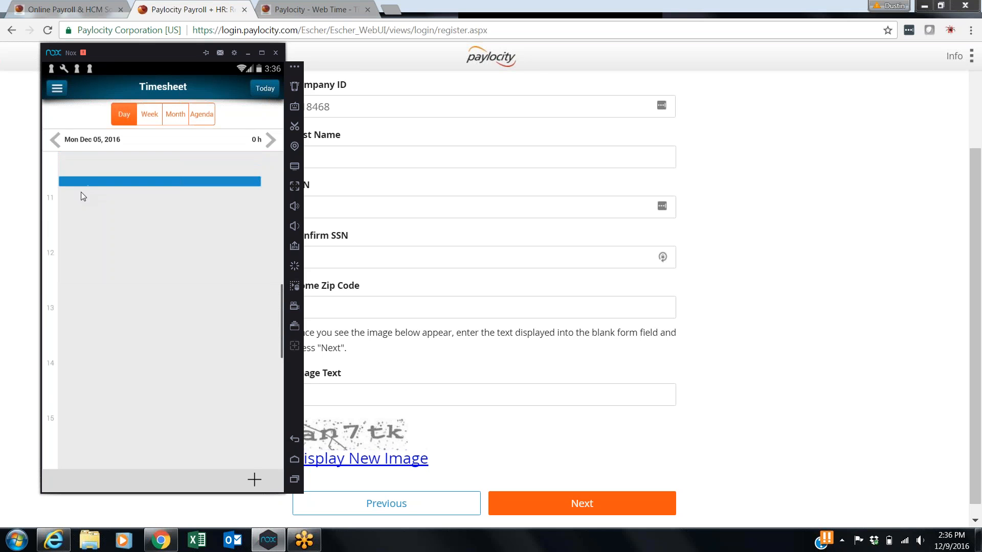